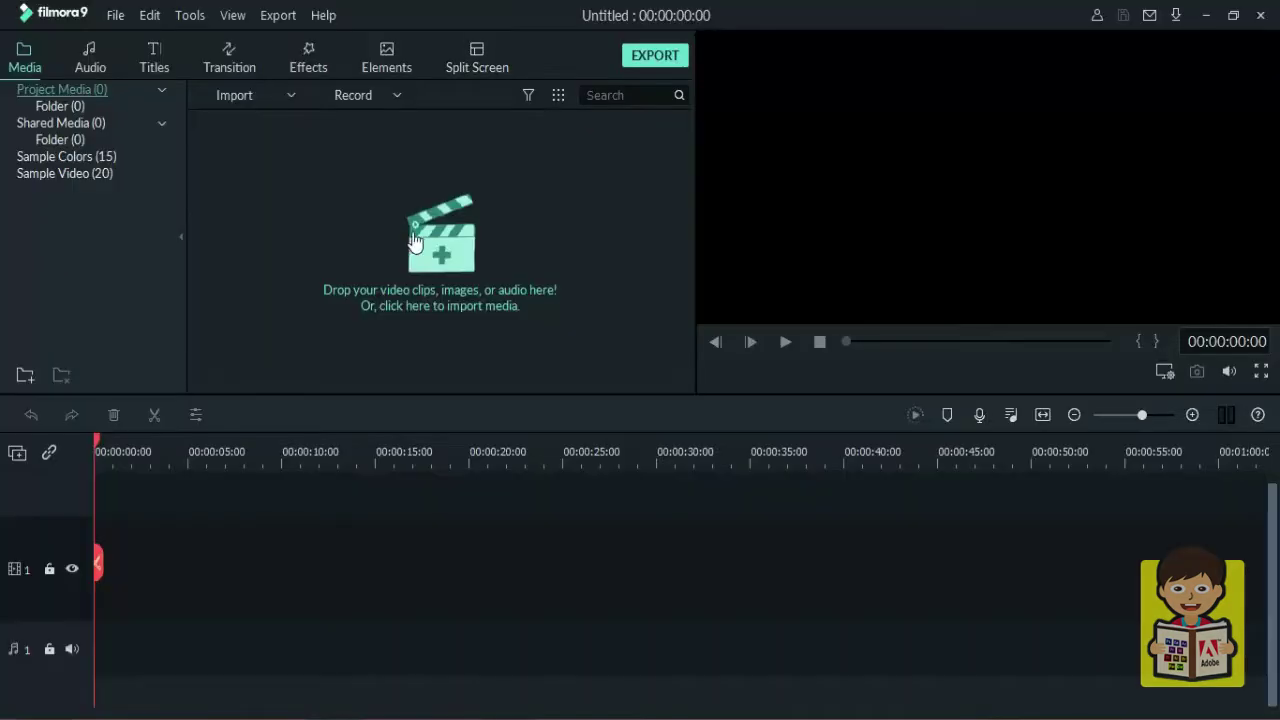
- Switch to the canon folder in File Explorer and import clips MVI_0675, MVI_0686 and MVI_0694 into Filmora's project media
key("alt+Tab")
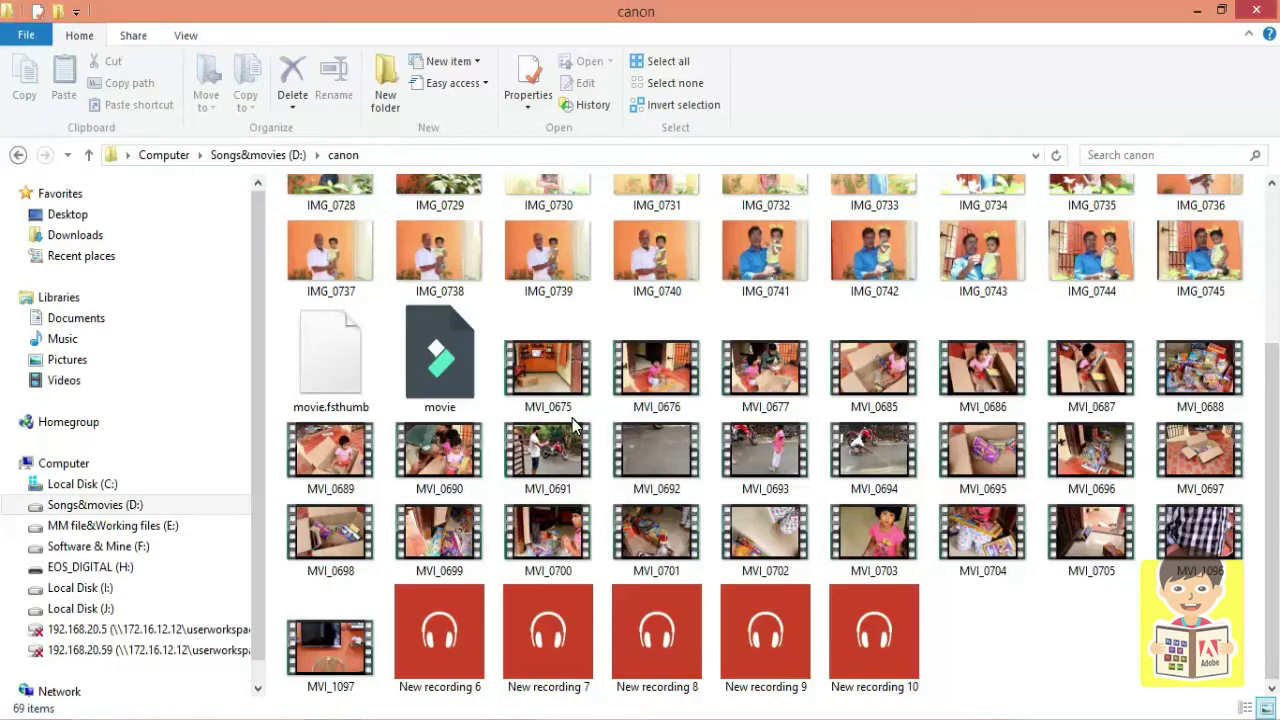
key("alt+Tab")
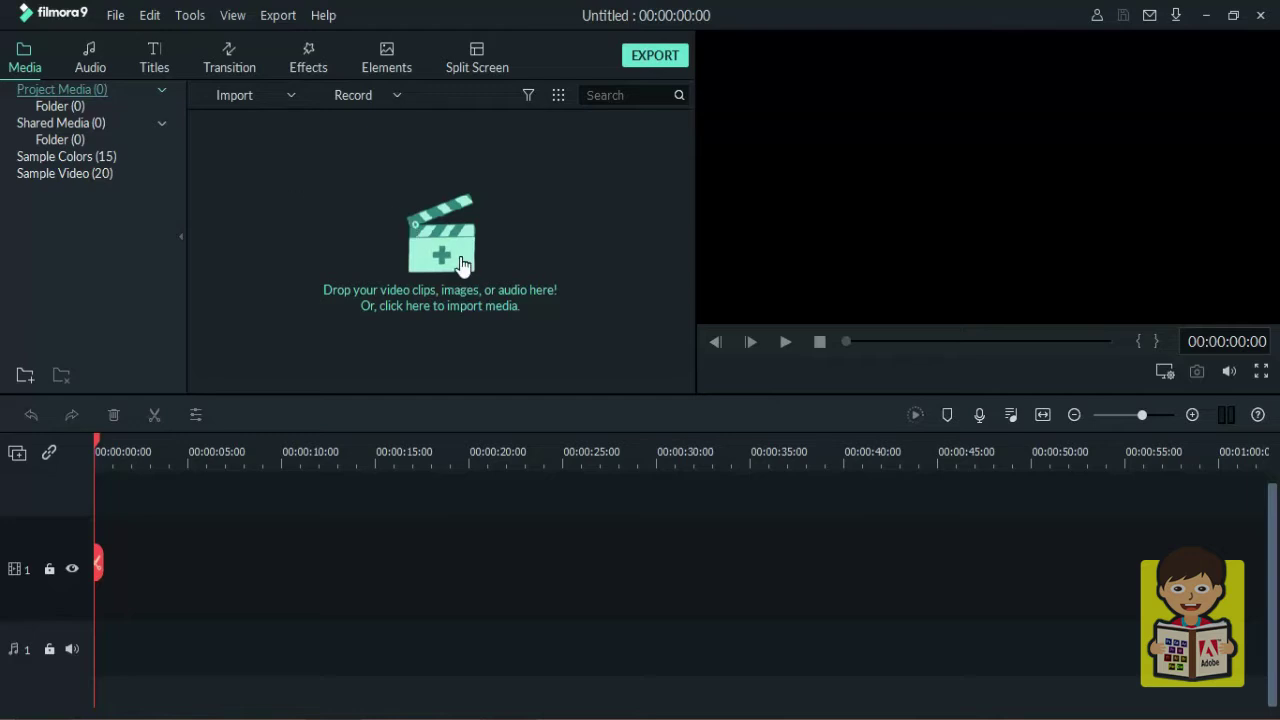
key("alt+Tab")
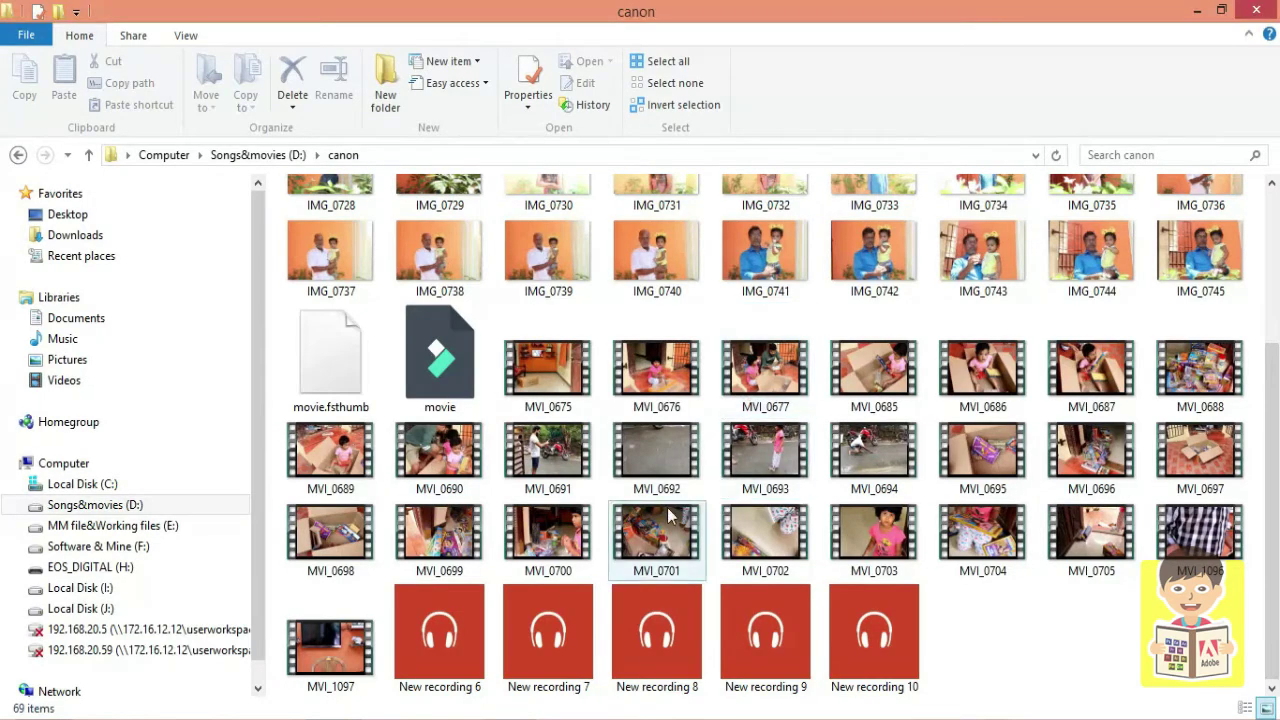
left_click(545, 375)
left_click(970, 375, "ctrl")
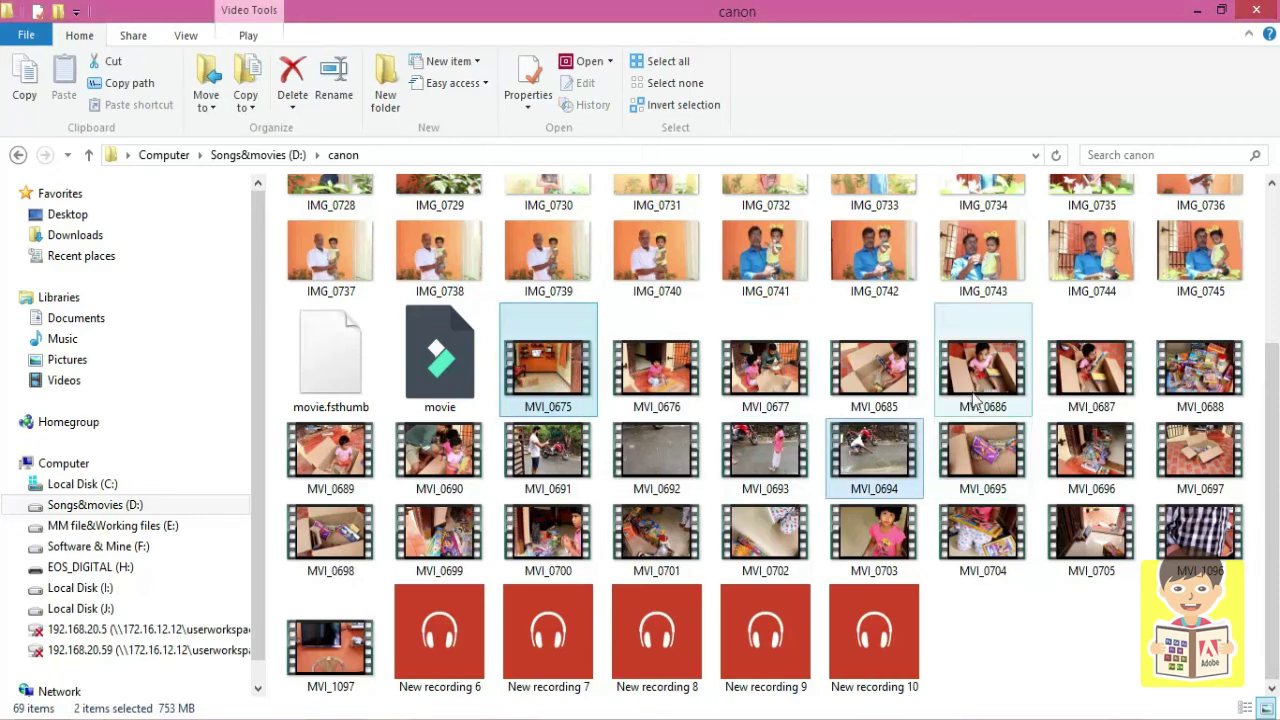
left_click_drag(815, 397, 348, 219)
key("alt+Tab")
- Import videoplayback (8), Free Sound effects for Vloger (1), Funny Effect 9 and Funny Effect 10 from File Explorer into Filmora's project media
key("alt+Tab")
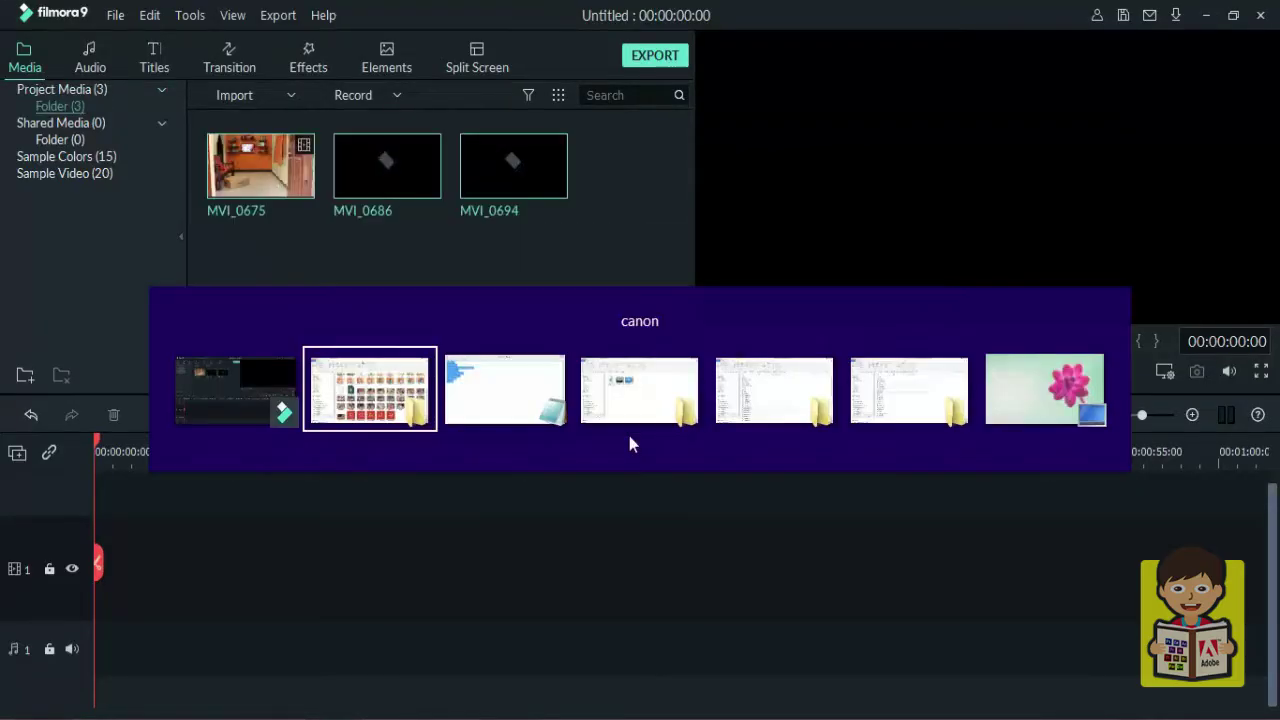
key("alt+Tab")
key("alt+Tab")
key("alt+Tab")
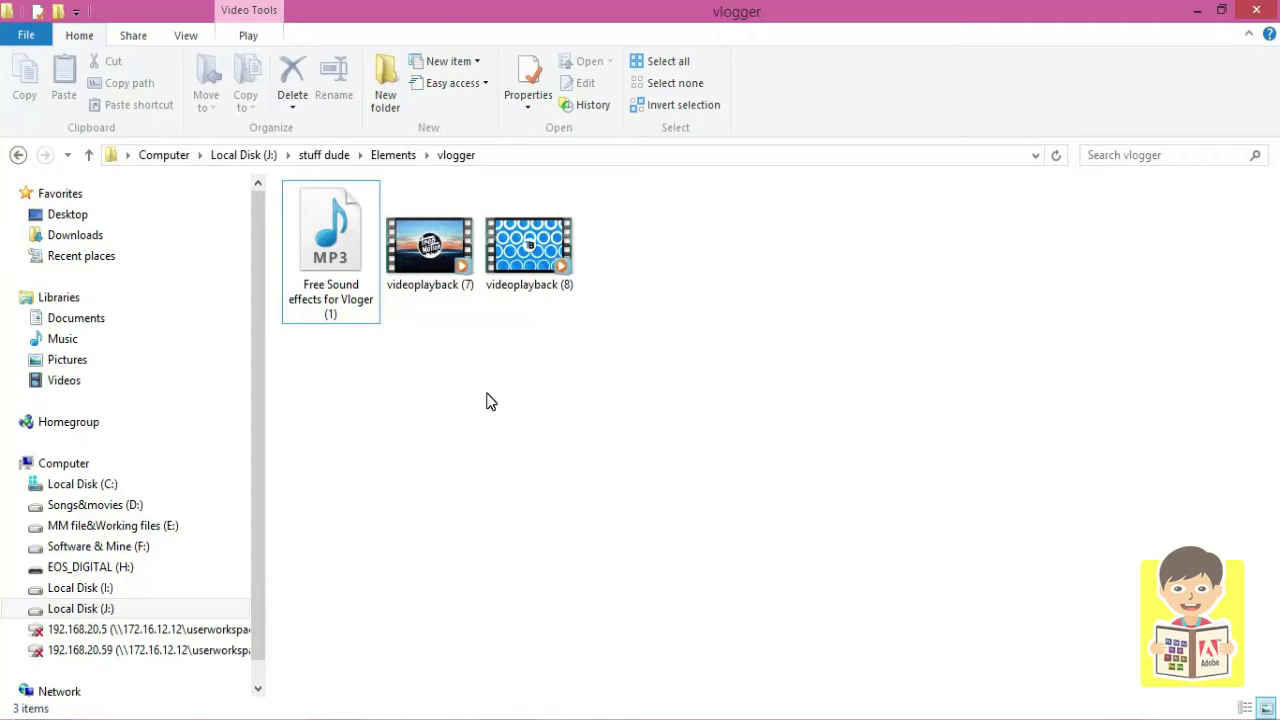
left_click(362, 275)
key("alt+Tab")
left_click_drag(362, 275, 586, 314)
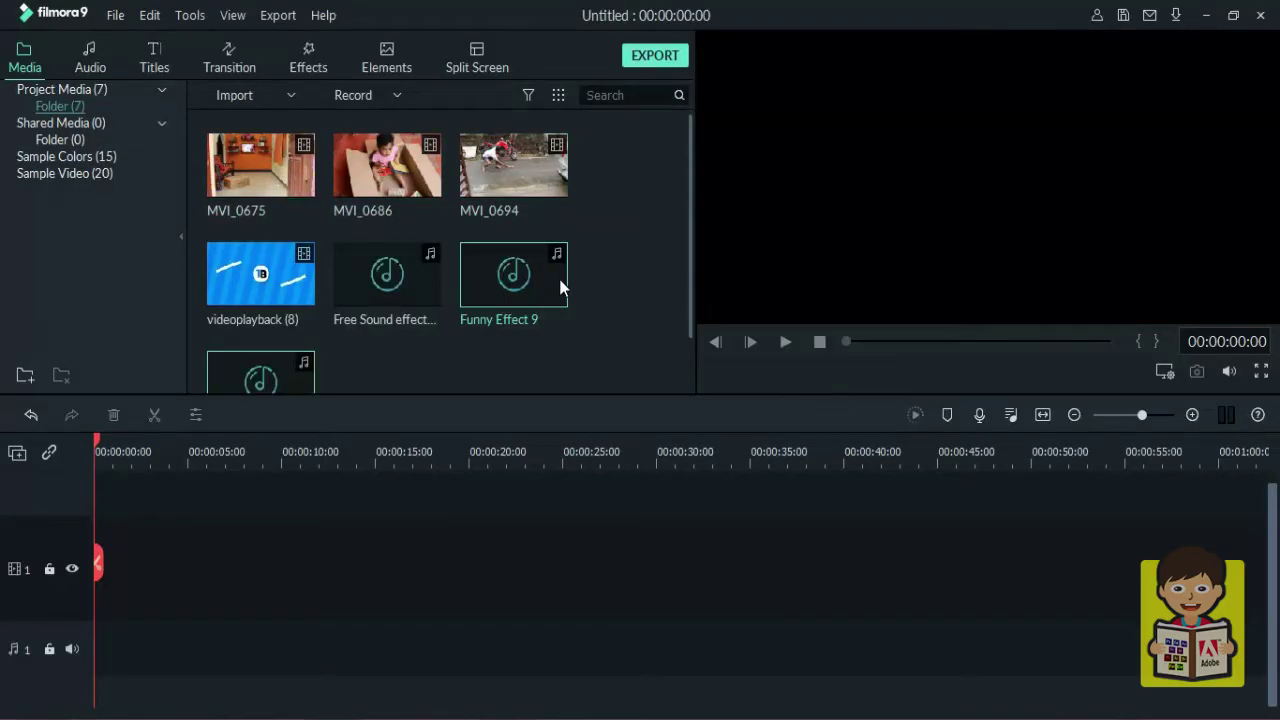
left_click(647, 299)
- Place MVI_0675 at the start of video track 1, keep the 1920 x 1080 25fps project settings, and review those settings
left_click_drag(287, 185, 90, 574)
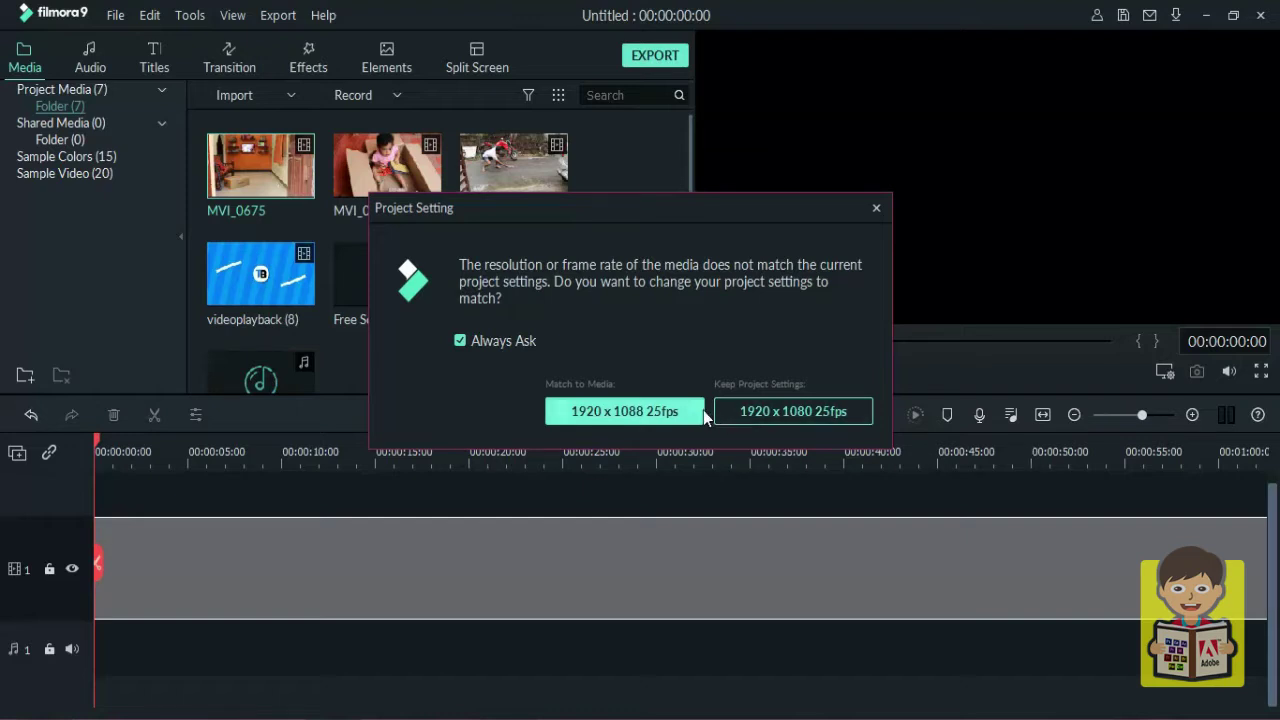
left_click(808, 416)
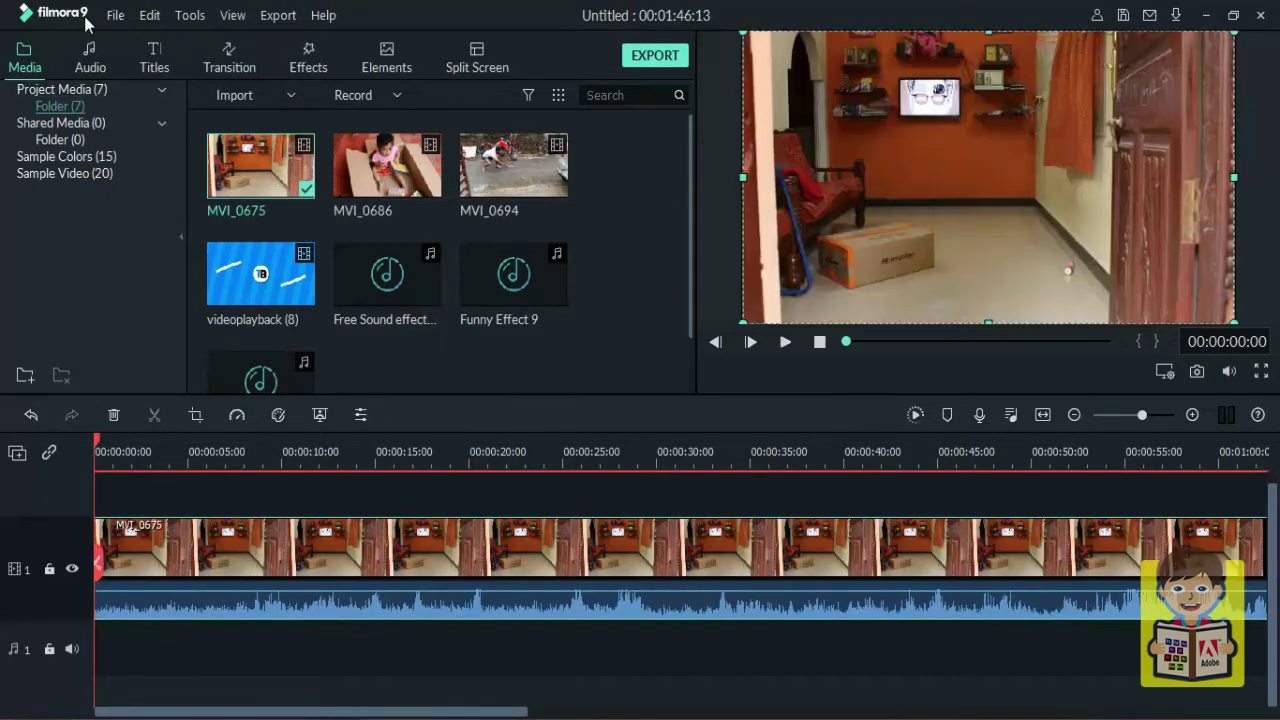
left_click(115, 16)
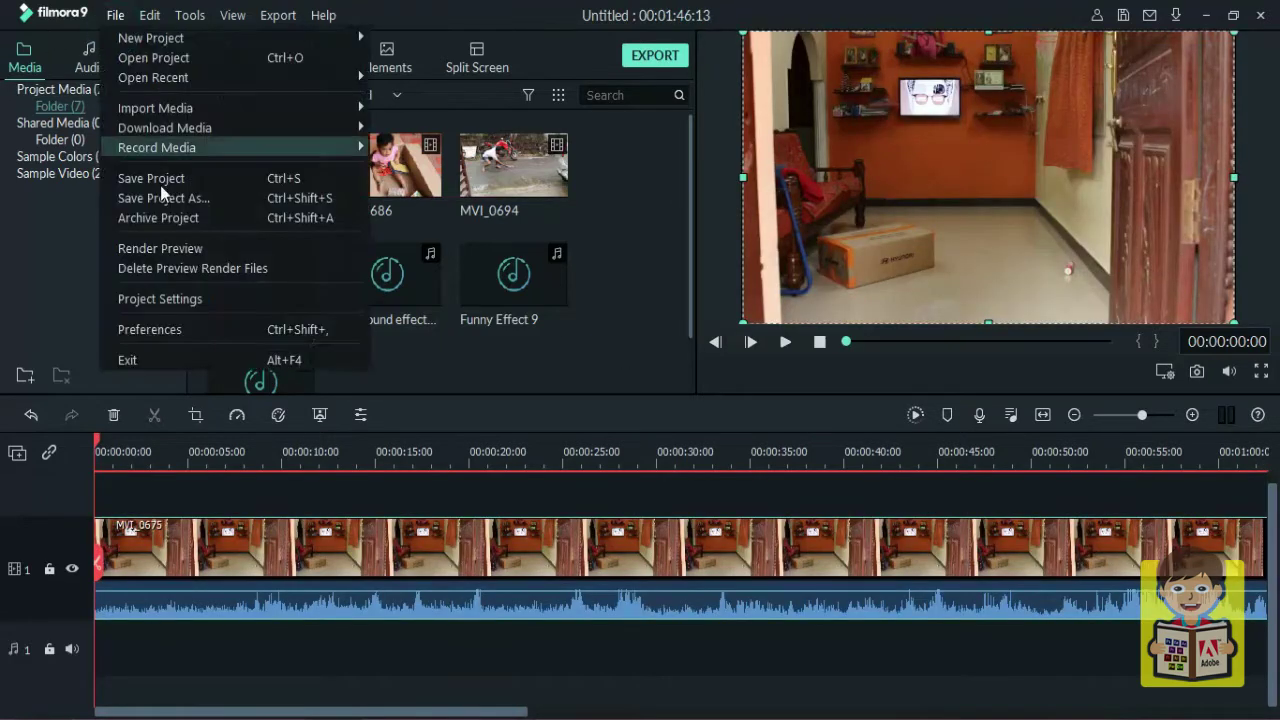
left_click(177, 298)
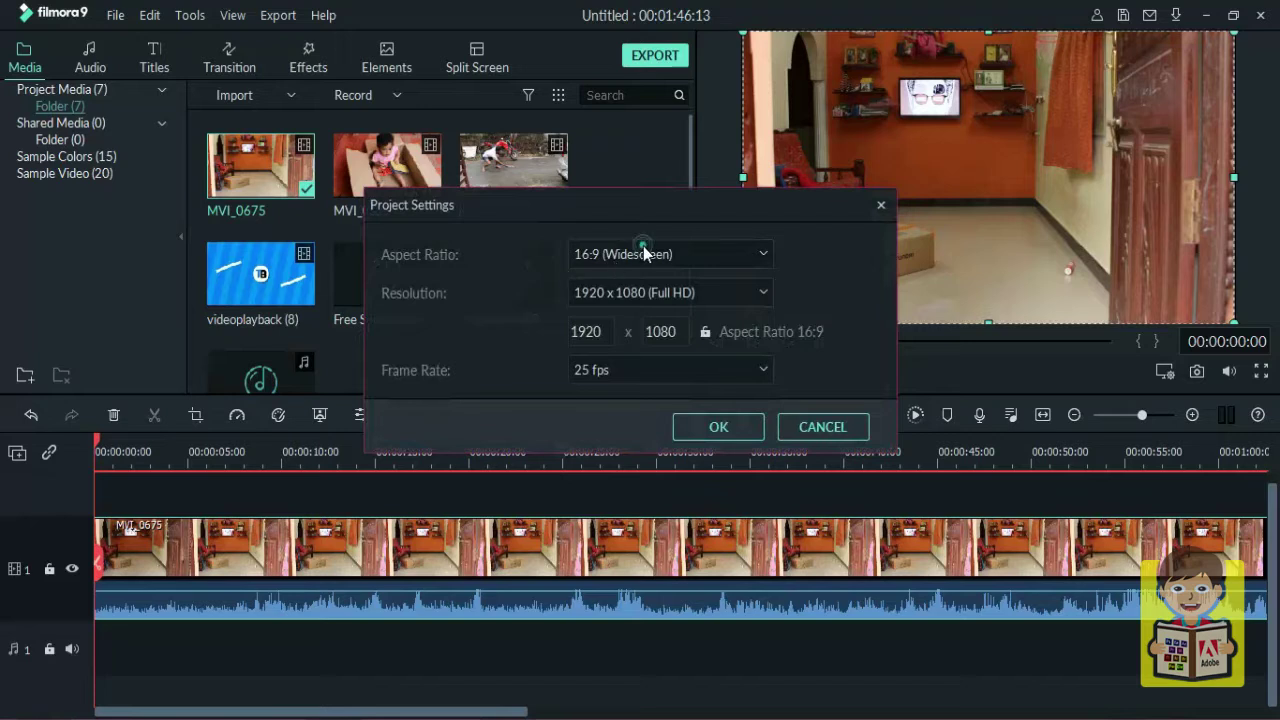
left_click(680, 292)
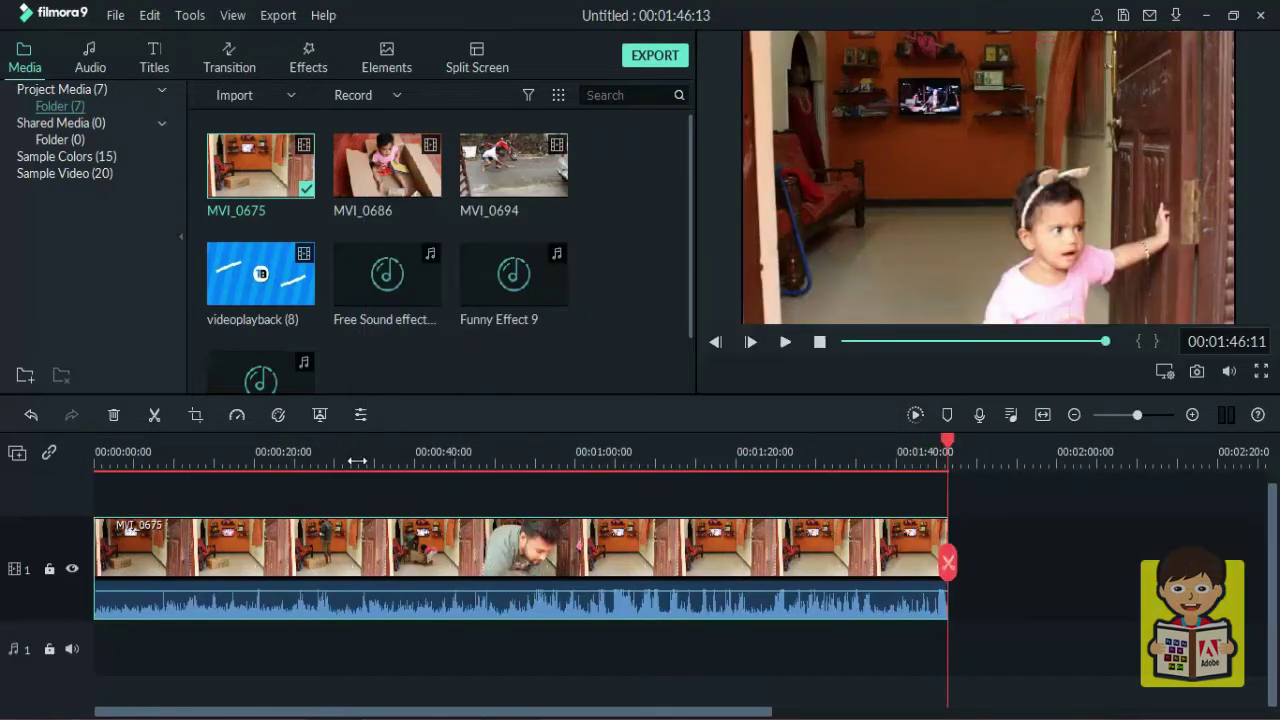
- Split the MVI_0675 clip on video track 1 at 00:00:33:05
left_click(349, 453)
left_click_drag(426, 458, 256, 453)
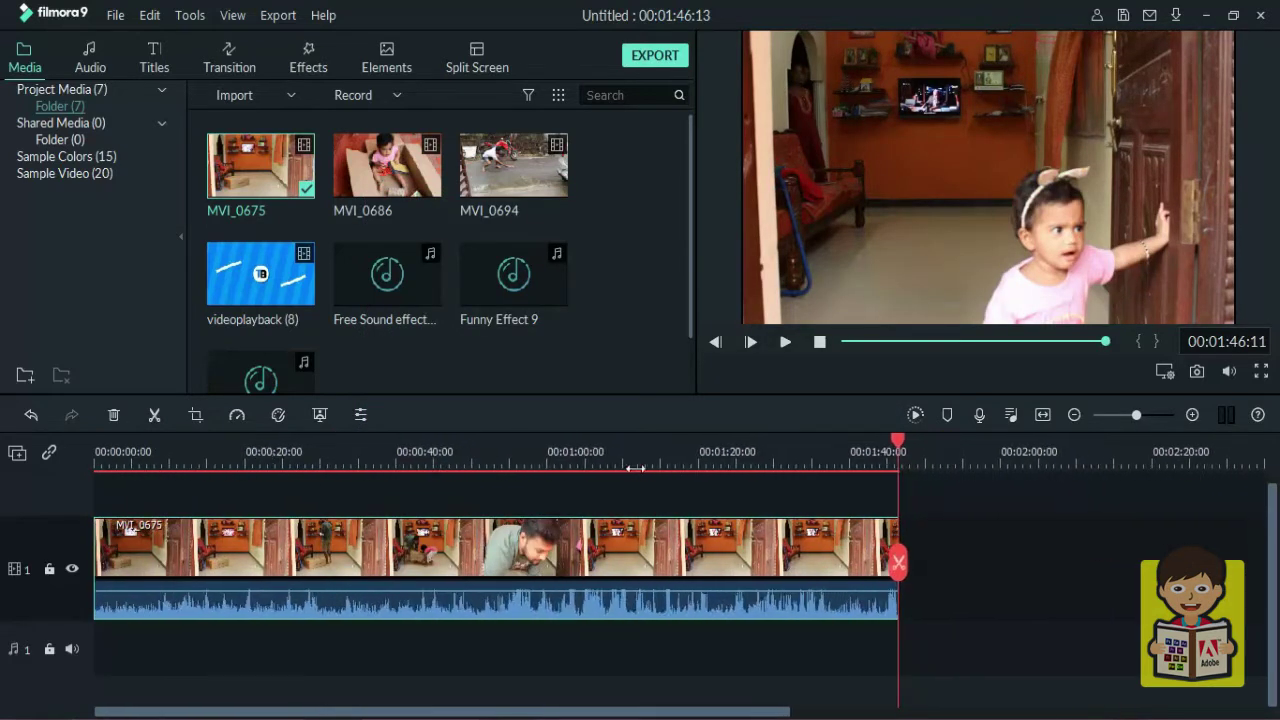
left_click(902, 446)
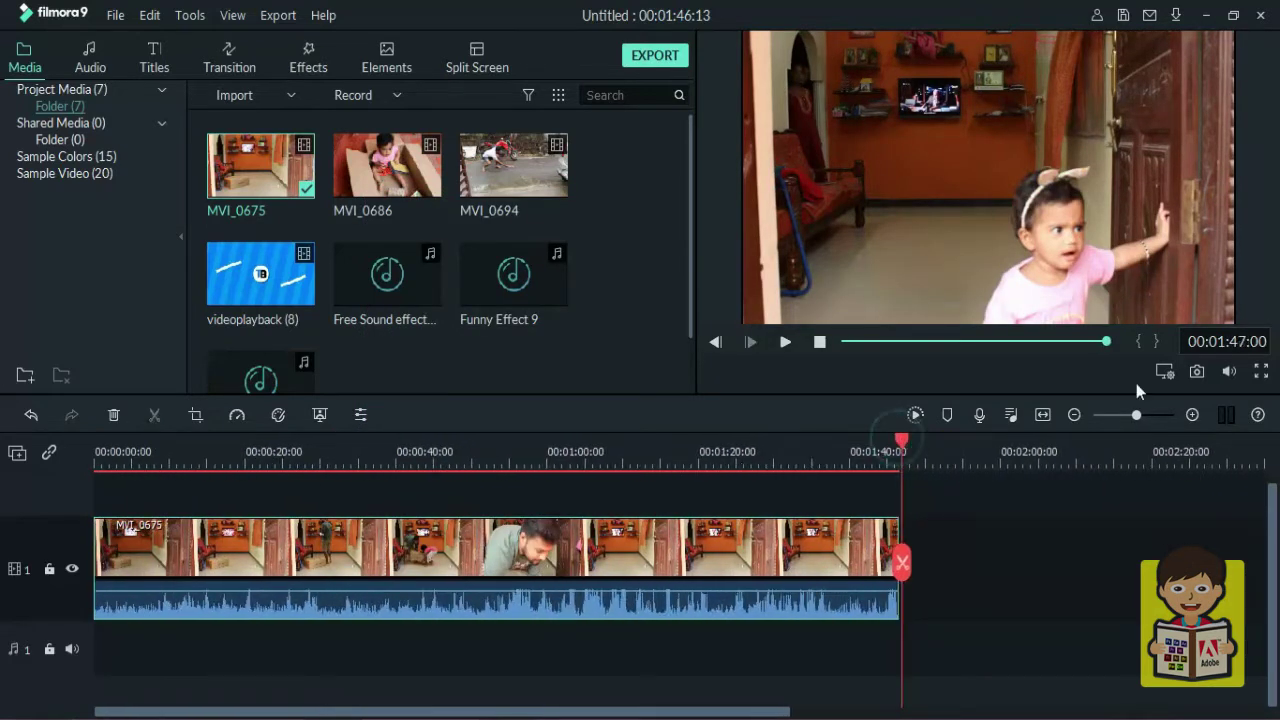
left_click(155, 446)
left_click_drag(155, 440, 345, 441)
left_click(372, 530)
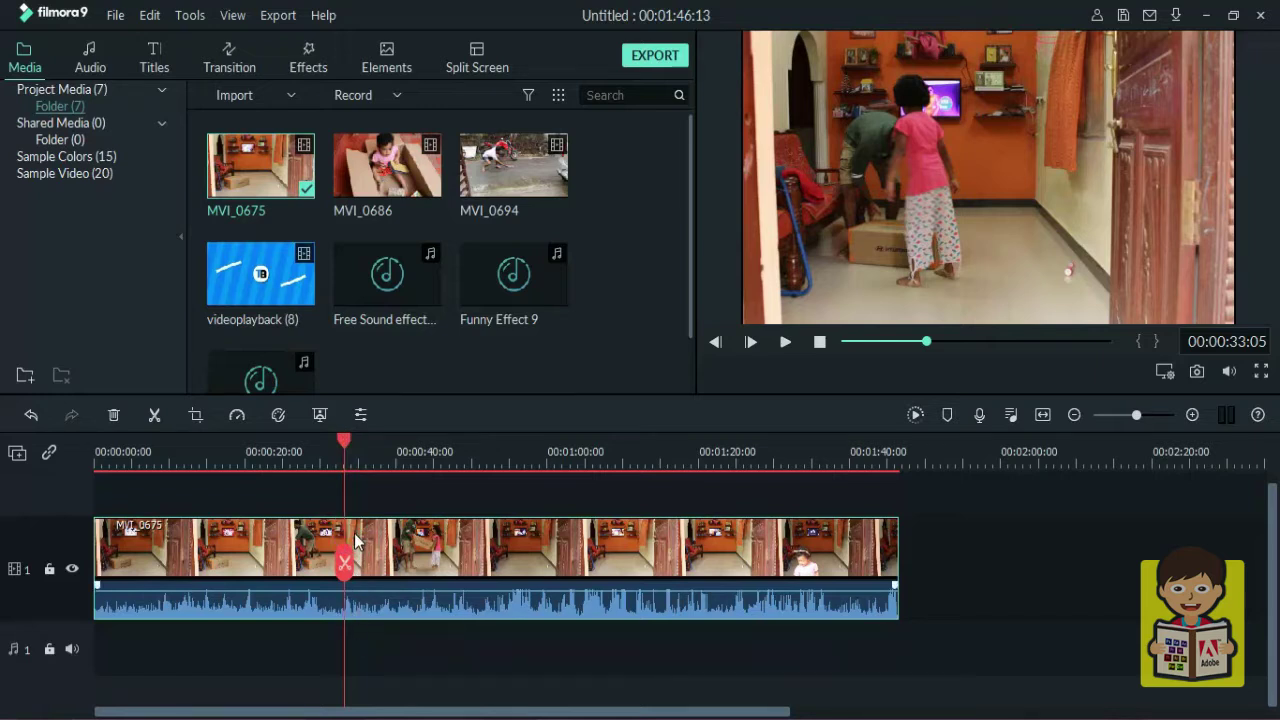
left_click(344, 562)
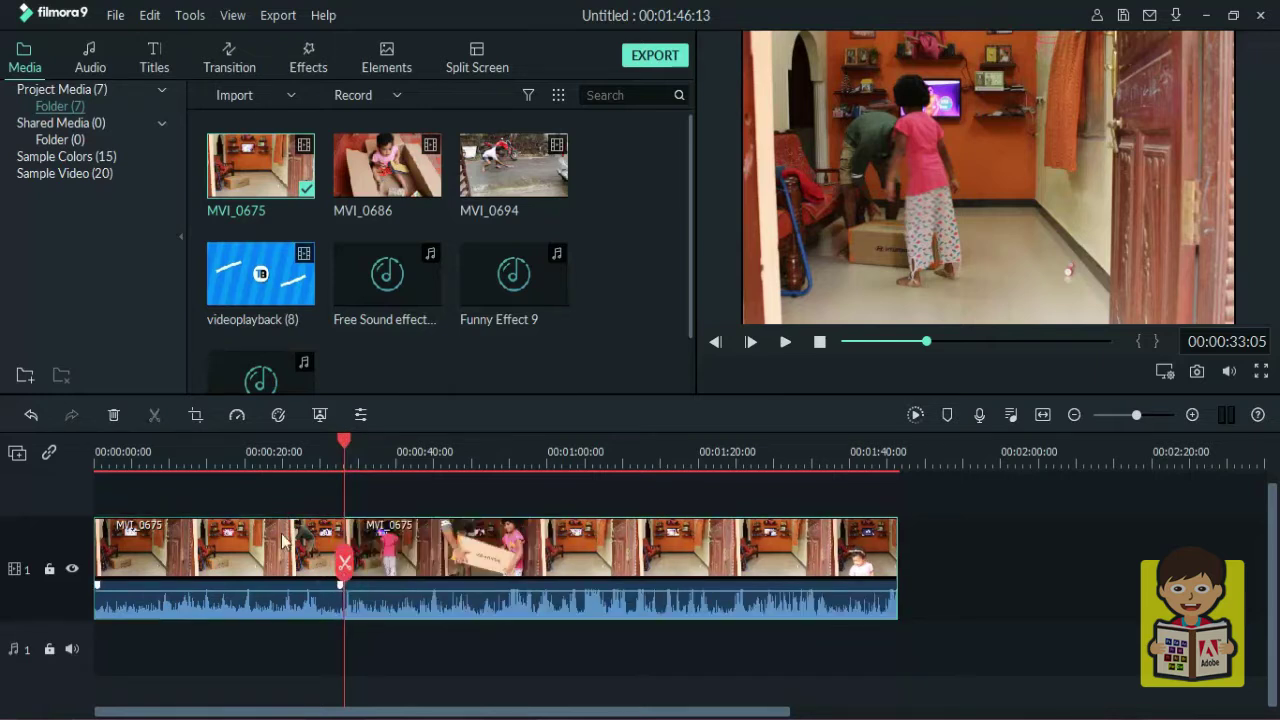
- Delete the portion of MVI_0675 that lies before the cut
left_click(311, 551)
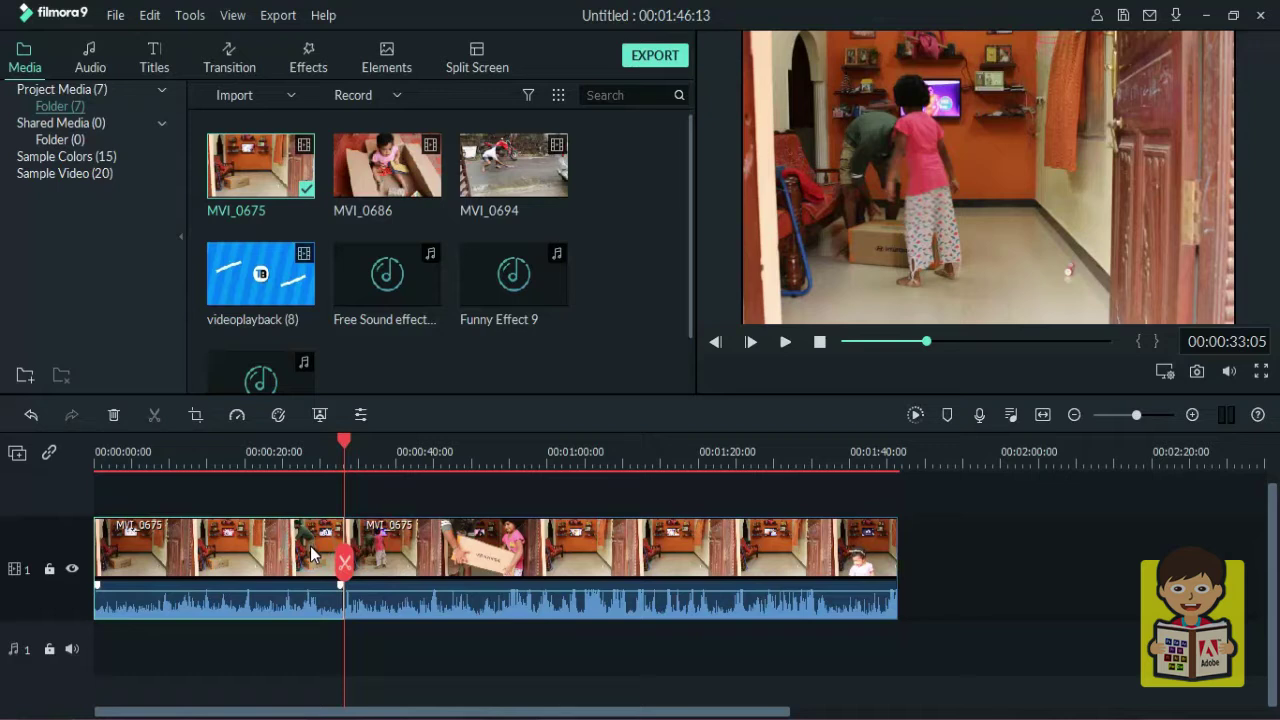
left_click(335, 452)
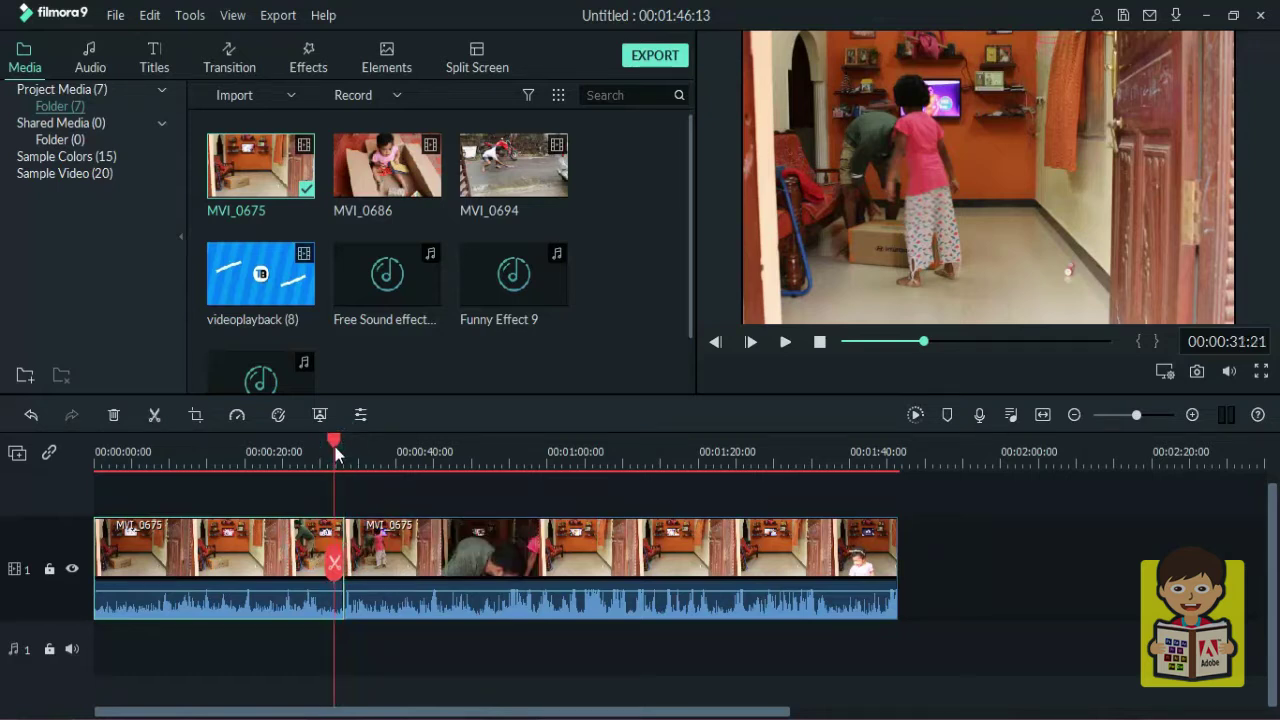
key("Delete")
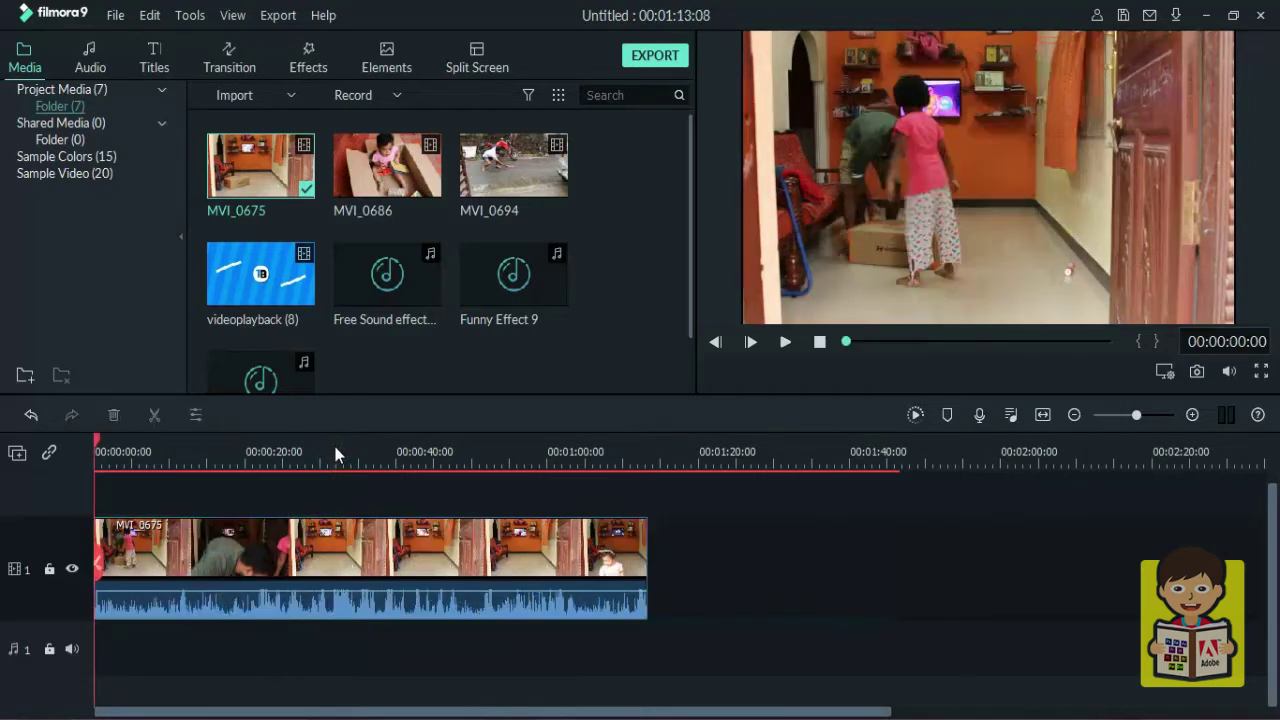
- Split the remaining MVI_0675 clip at 00:00:12:03, where the box is carried close to the camera
left_click(99, 437)
left_click_drag(100, 438, 184, 441)
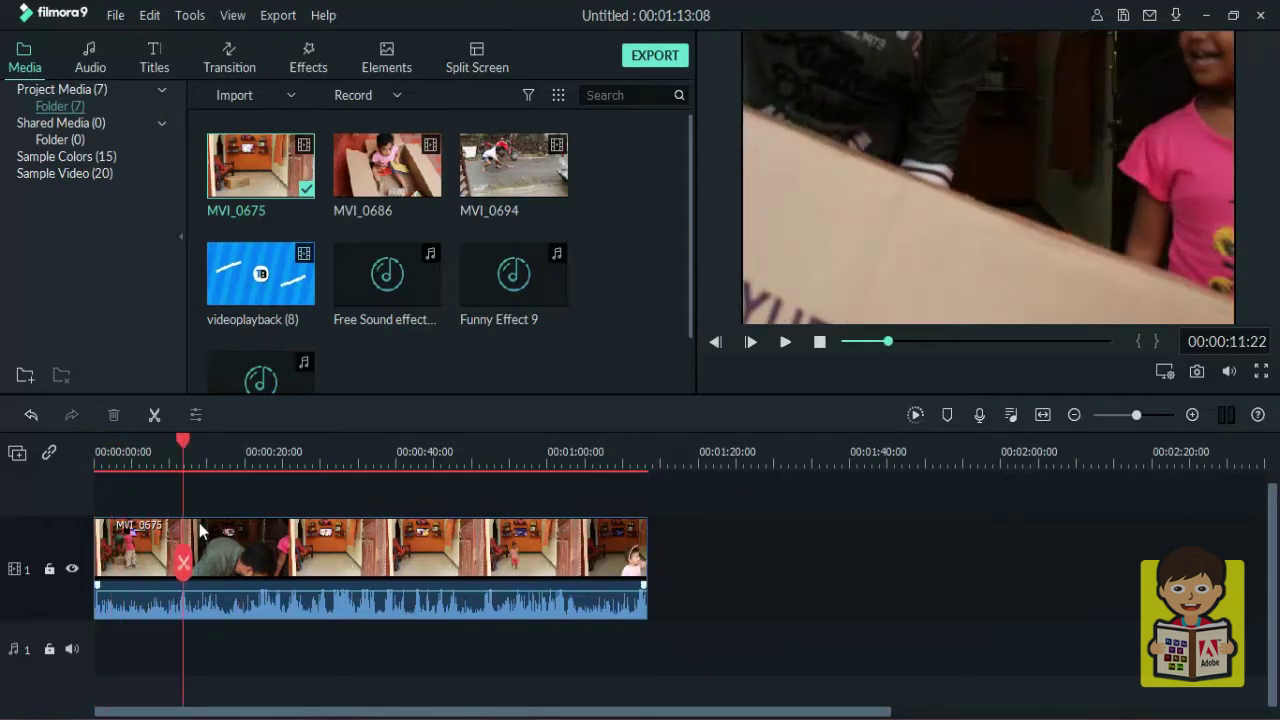
left_click_drag(184, 443, 187, 450)
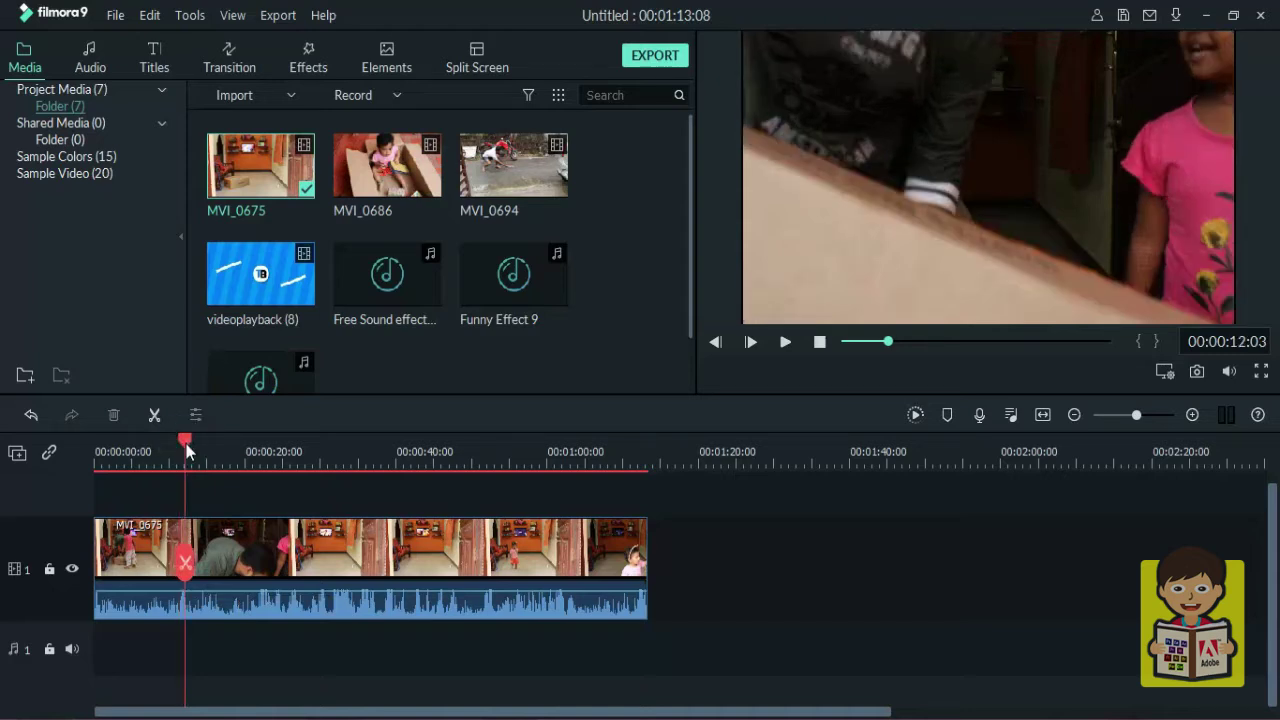
left_click(185, 563)
- Split the second MVI_0675 piece at 00:00:45:09 and delete the middle segment between the two cuts
left_click(228, 536)
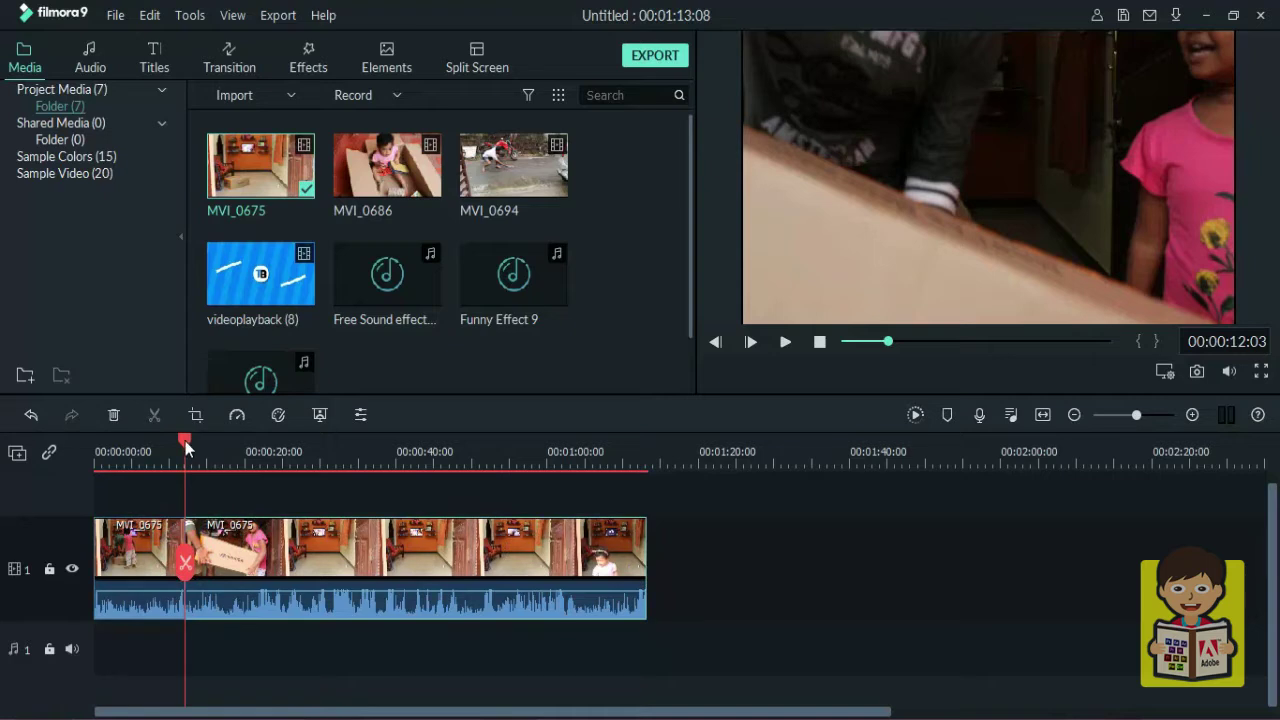
left_click_drag(185, 441, 415, 447)
key("space")
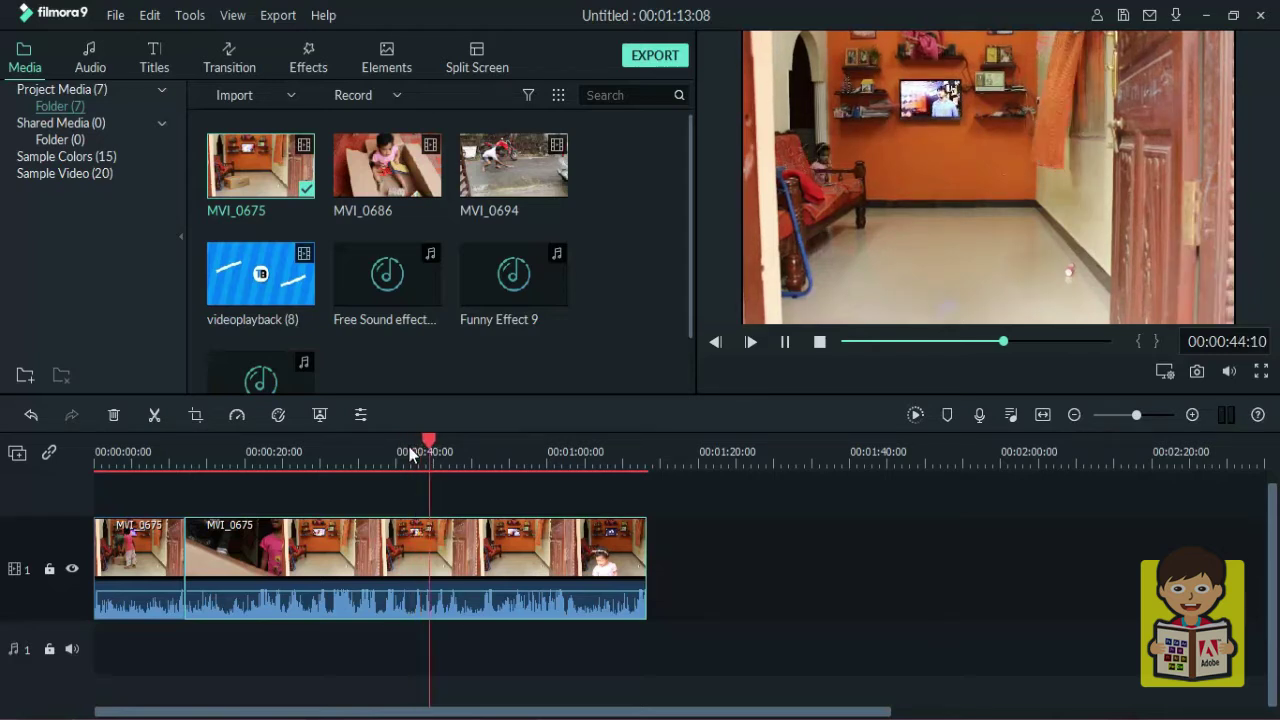
key("space")
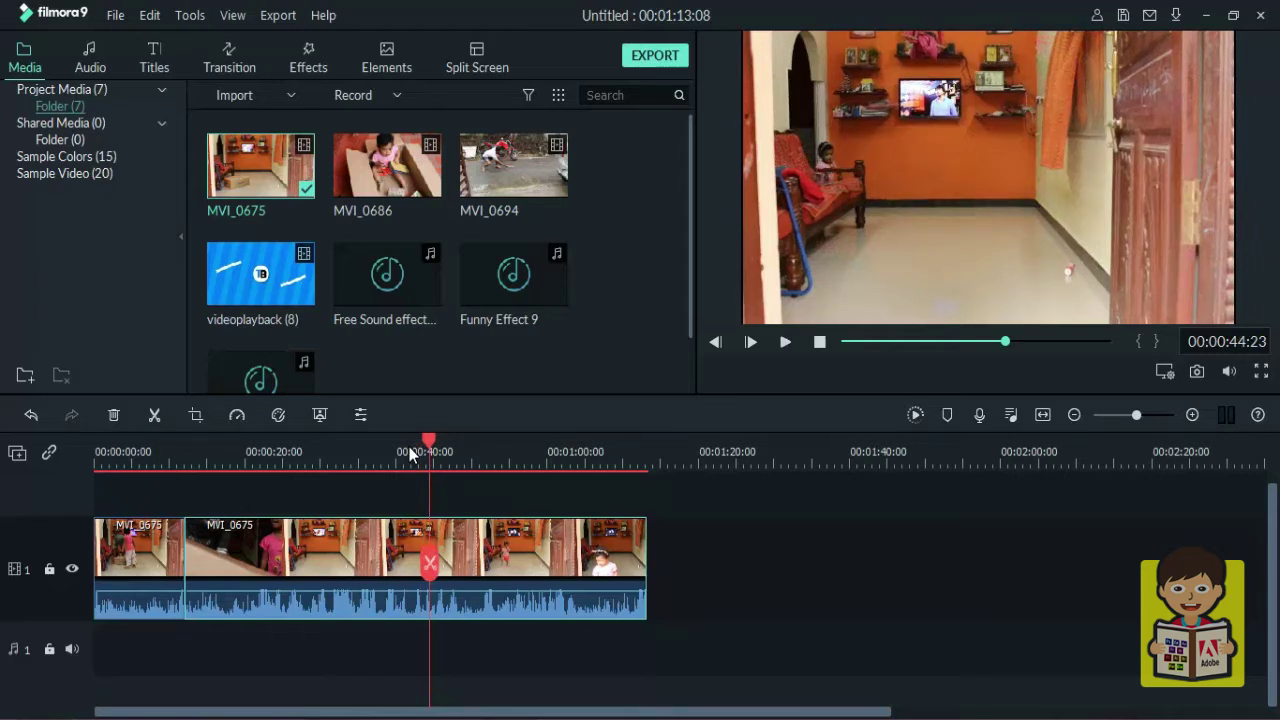
left_click(434, 452)
left_click(470, 550)
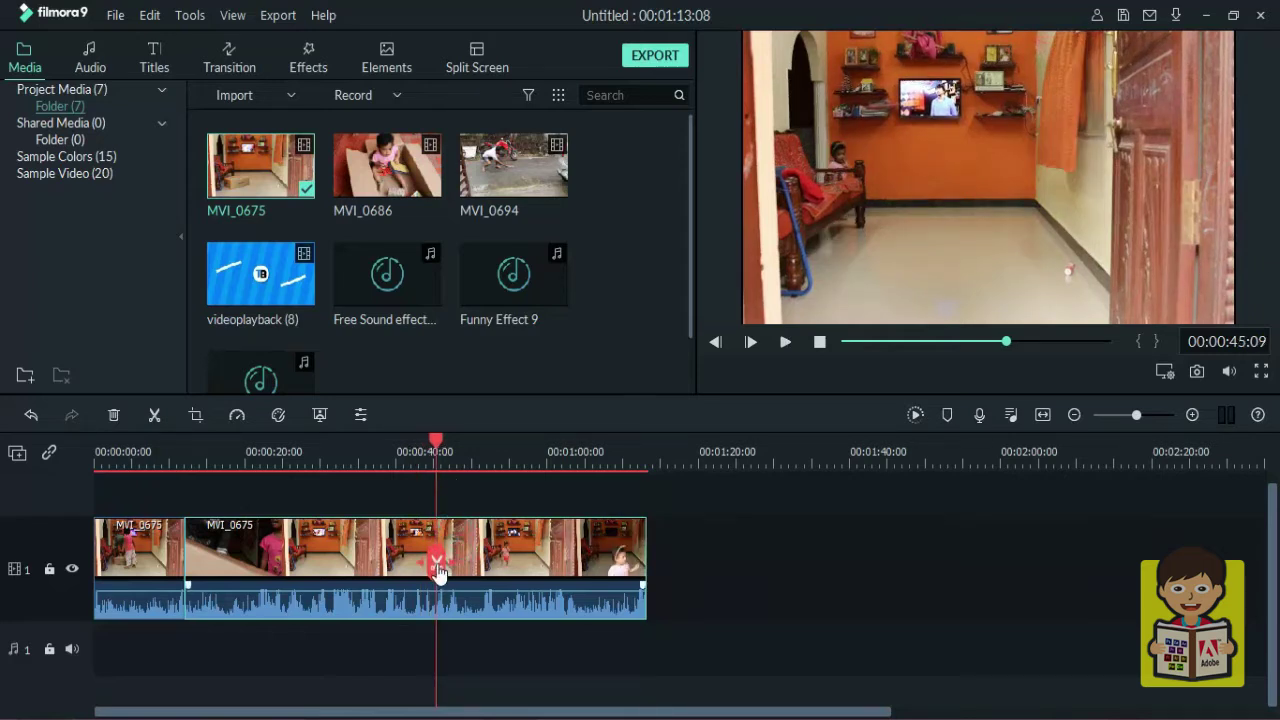
left_click(437, 566)
left_click(334, 535)
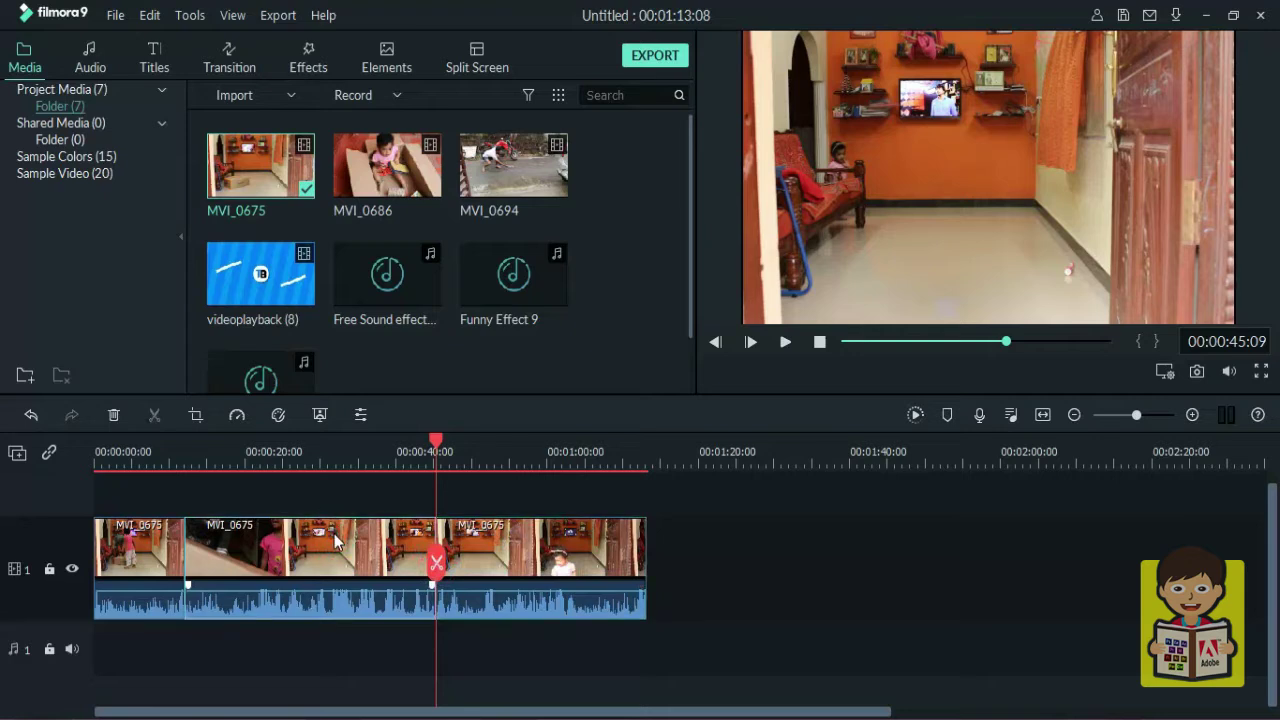
key("Delete")
- Split the second MVI_0675 segment at 00:00:20:08 and delete everything after that cut
left_click(247, 452)
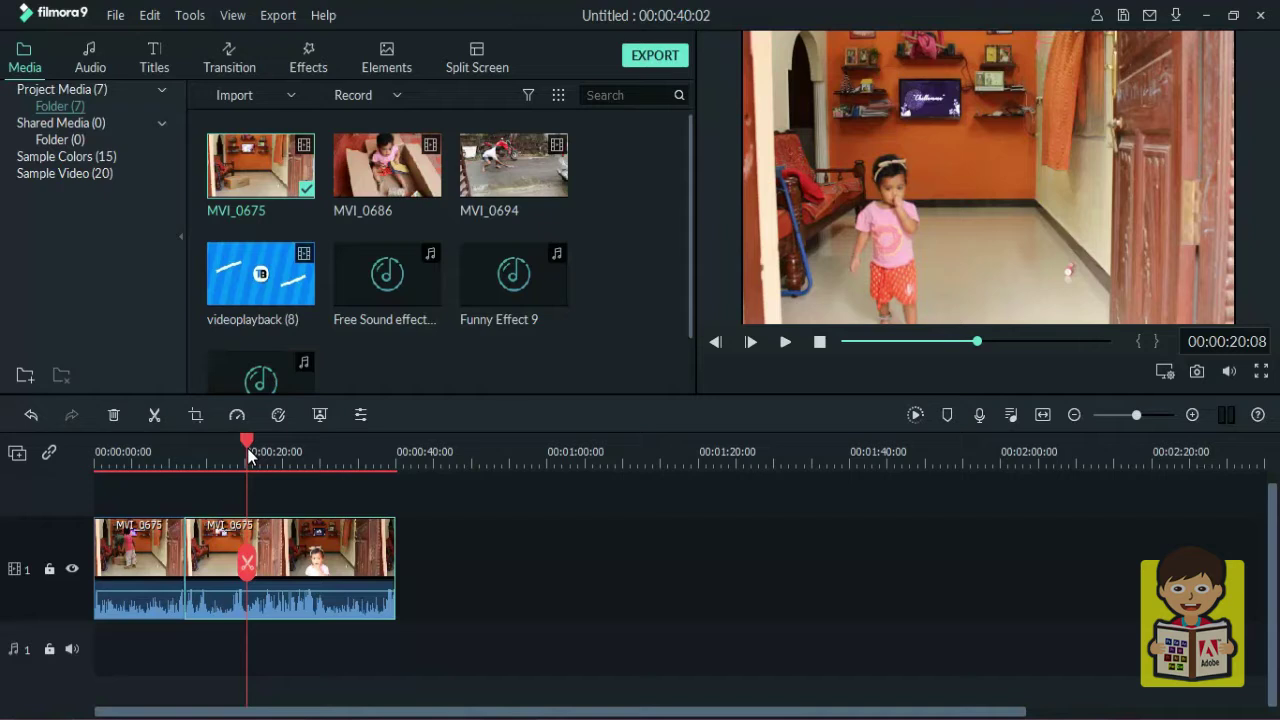
left_click(246, 568)
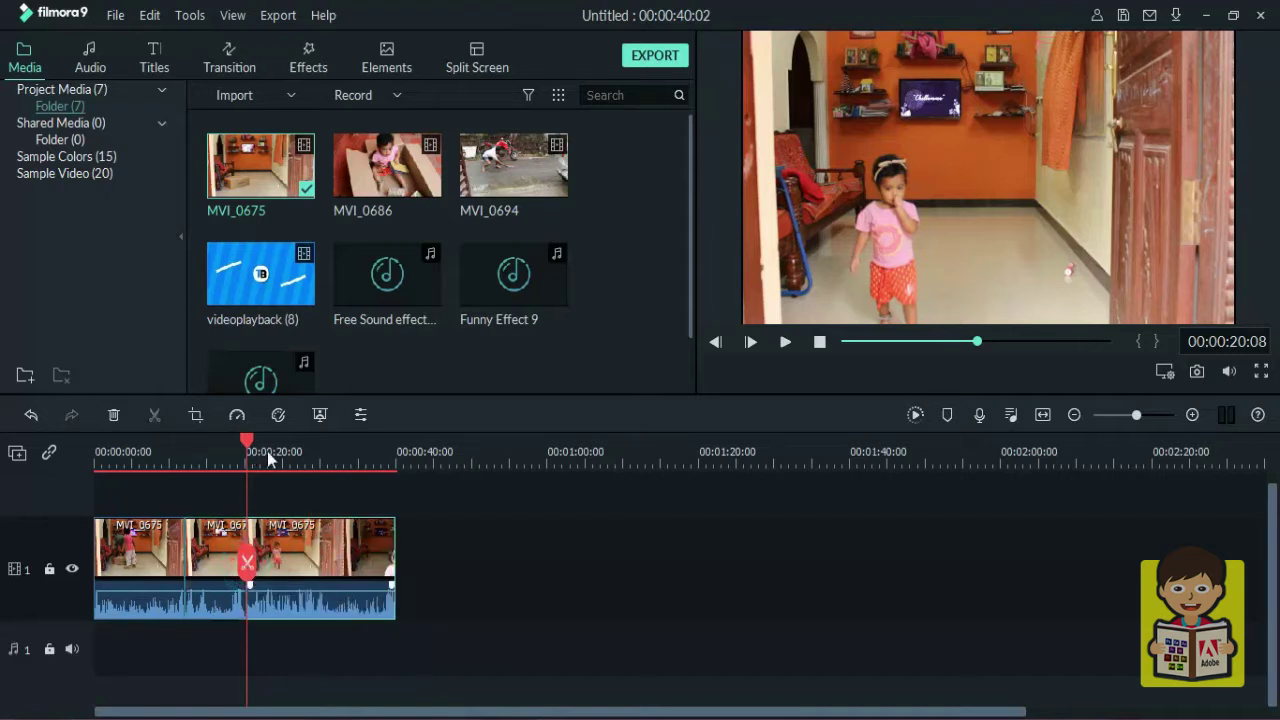
left_click_drag(246, 441, 359, 460)
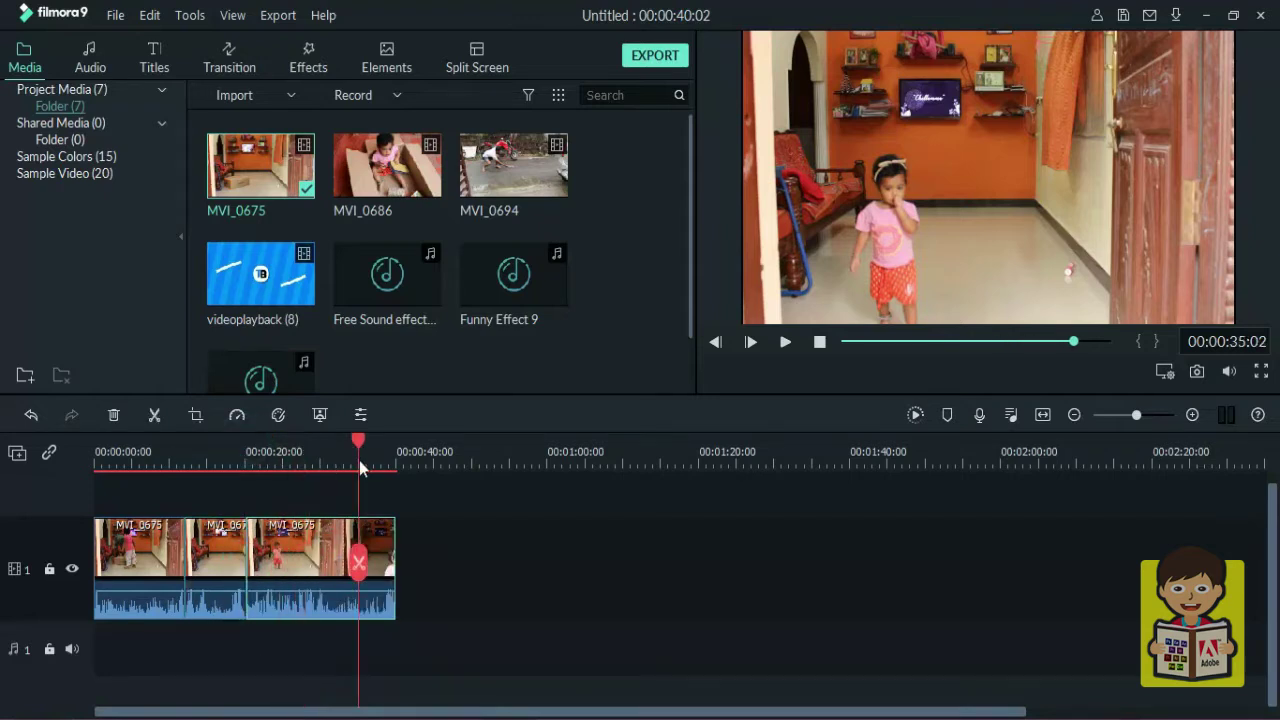
left_click(457, 553)
left_click(353, 598)
key("Delete")
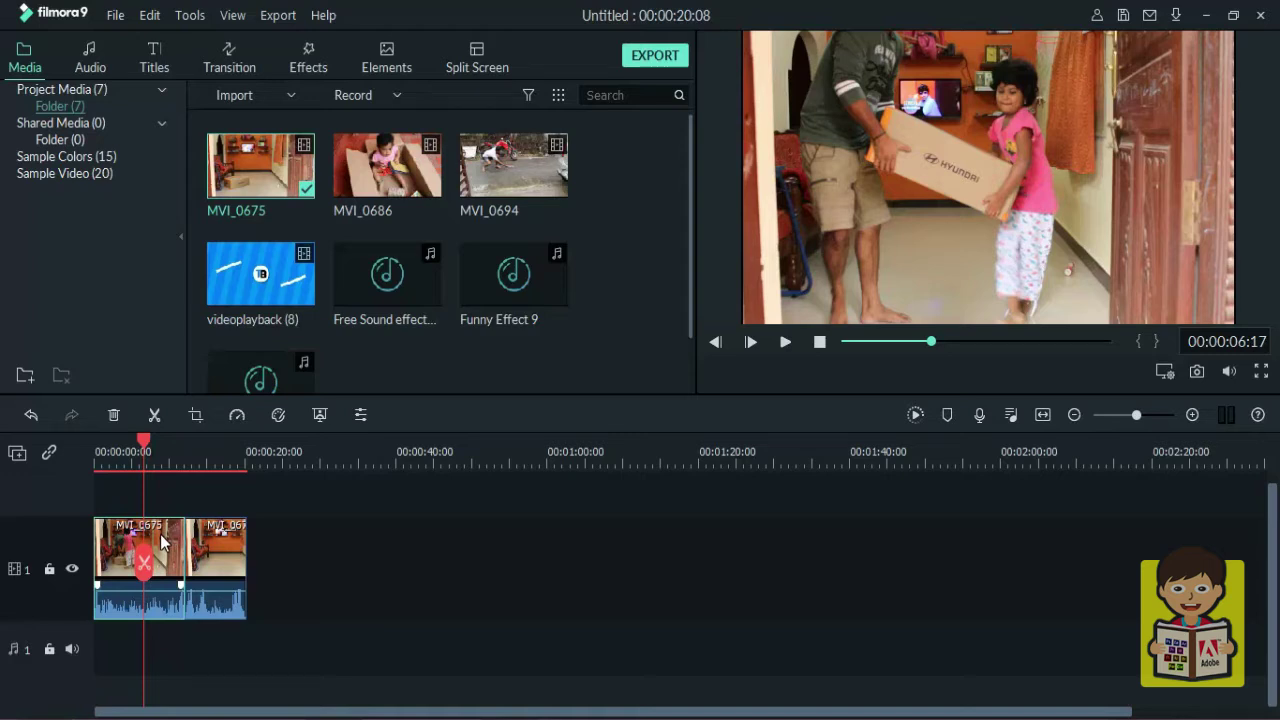
- Detach the audio from the first MVI_0675 segment and delete the detached audio clip
right_click(160, 537)
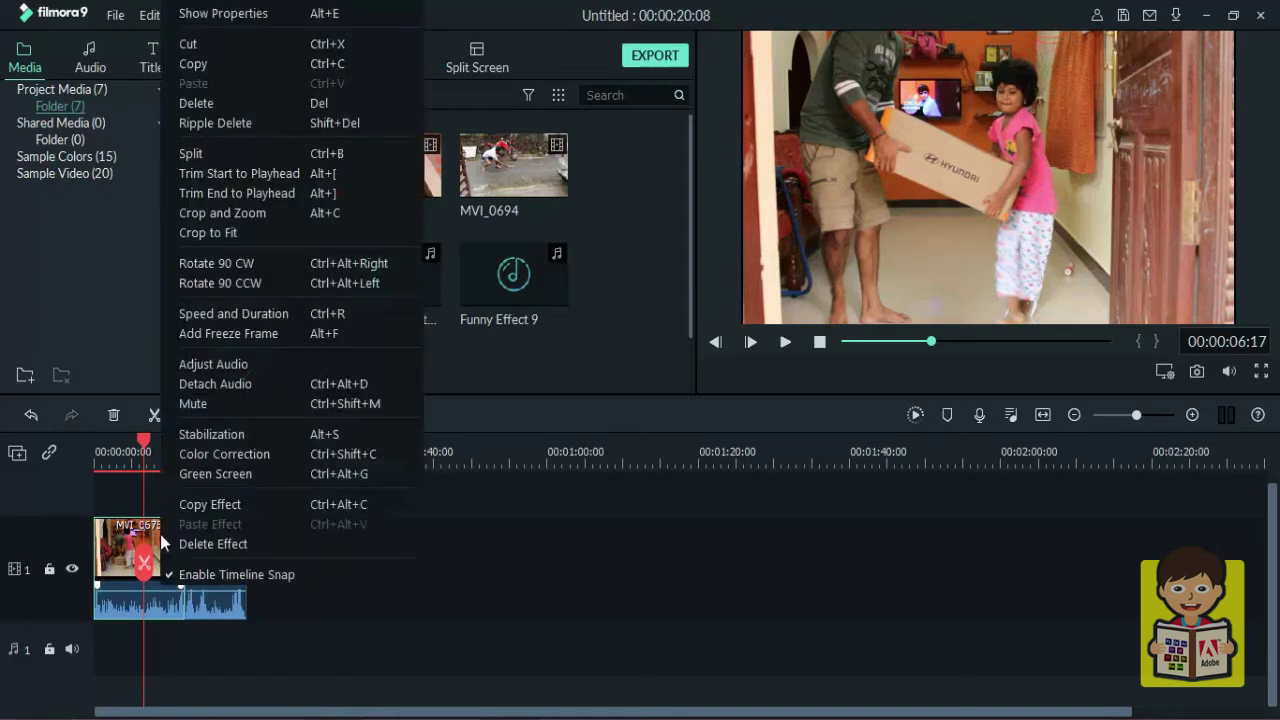
left_click(233, 386)
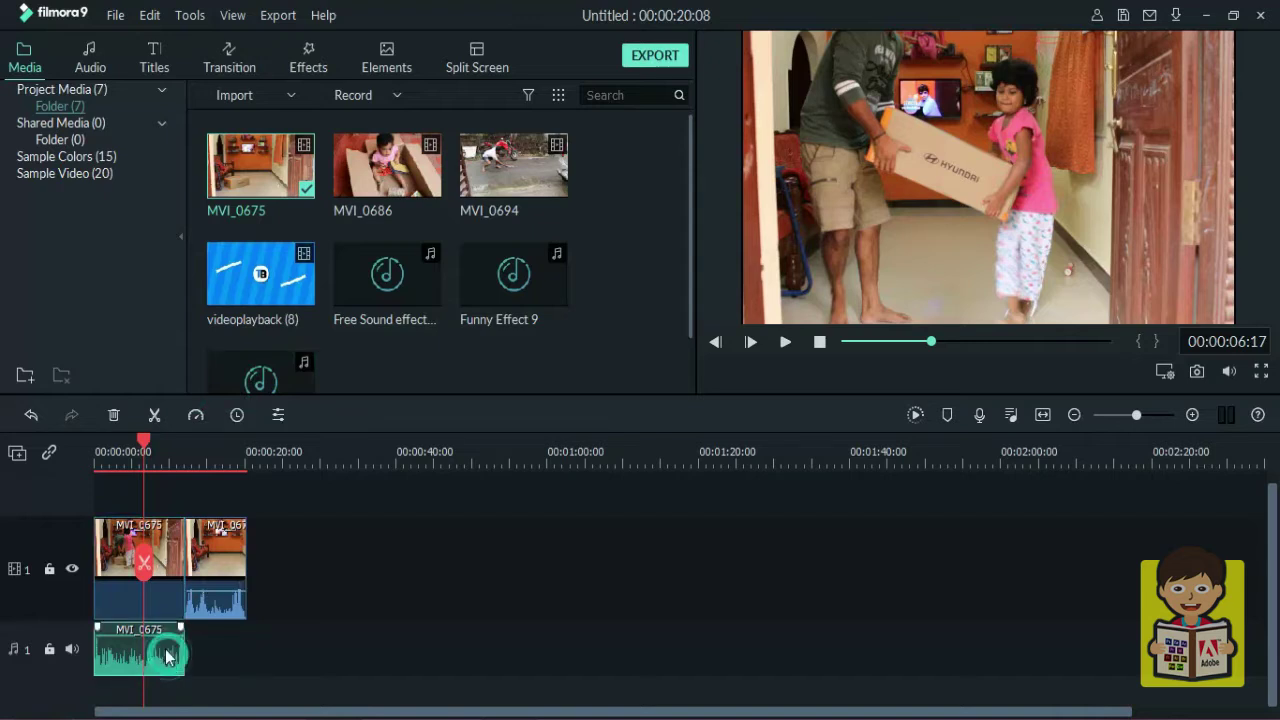
left_click(168, 658)
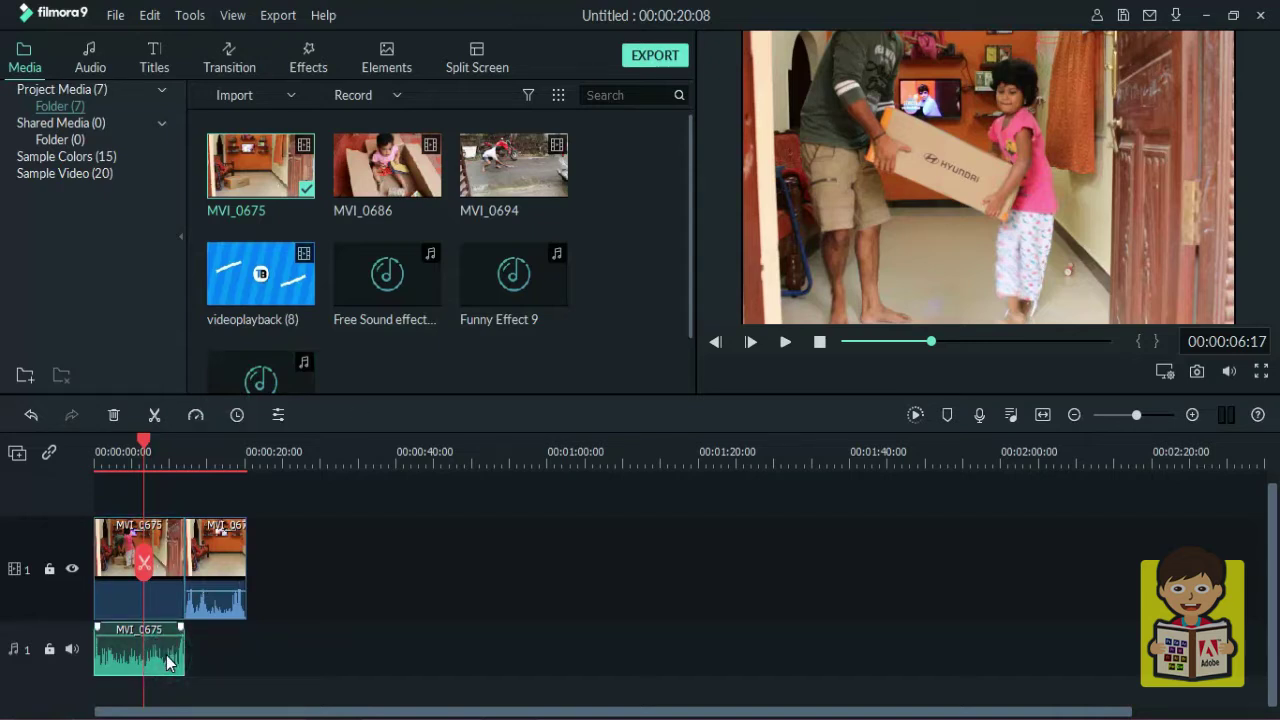
key("Delete")
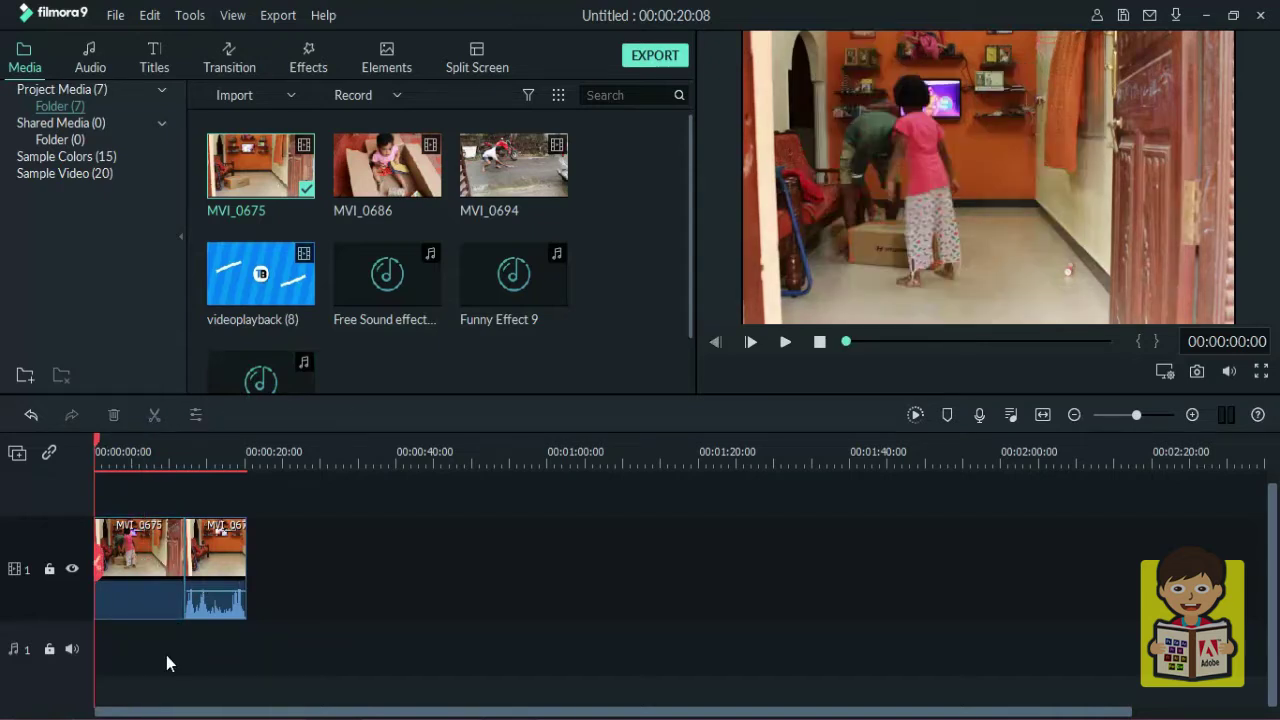
- Place videoplayback (8) on video track 1 after the MVI_0675 segments and move the playhead to 00:05:51:03
scroll(260, 270, "down", 1)
left_click_drag(260, 210, 337, 543)
key("shift+z")
left_click(861, 457)
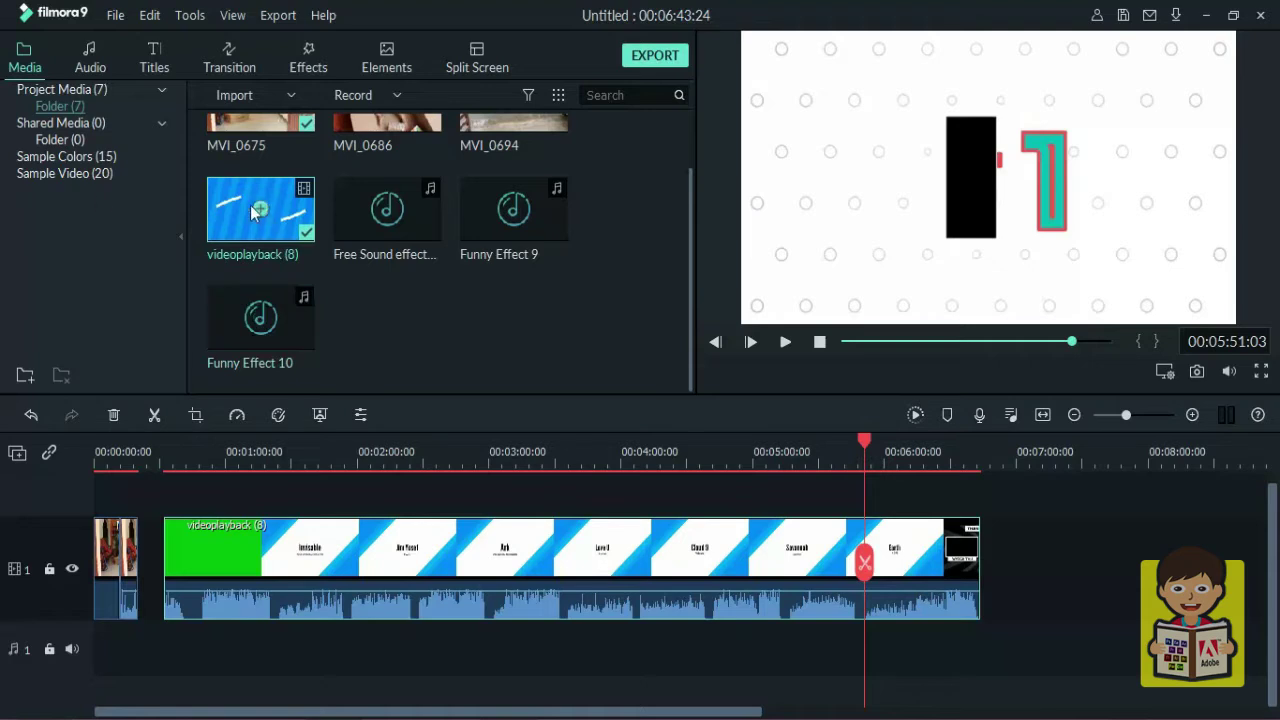
- Split videoplayback (8) at 00:05:51:24 and delete the part before the cut
left_click(870, 452)
left_click_drag(872, 453, 866, 450)
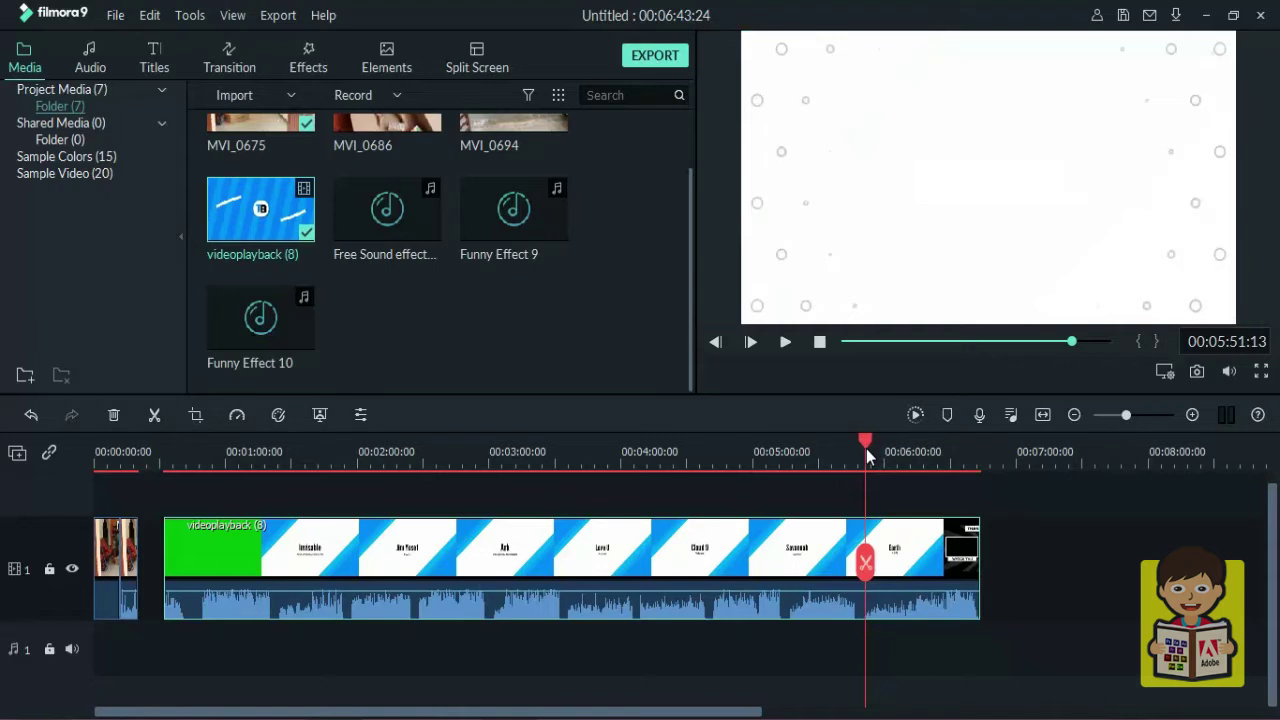
left_click(867, 451)
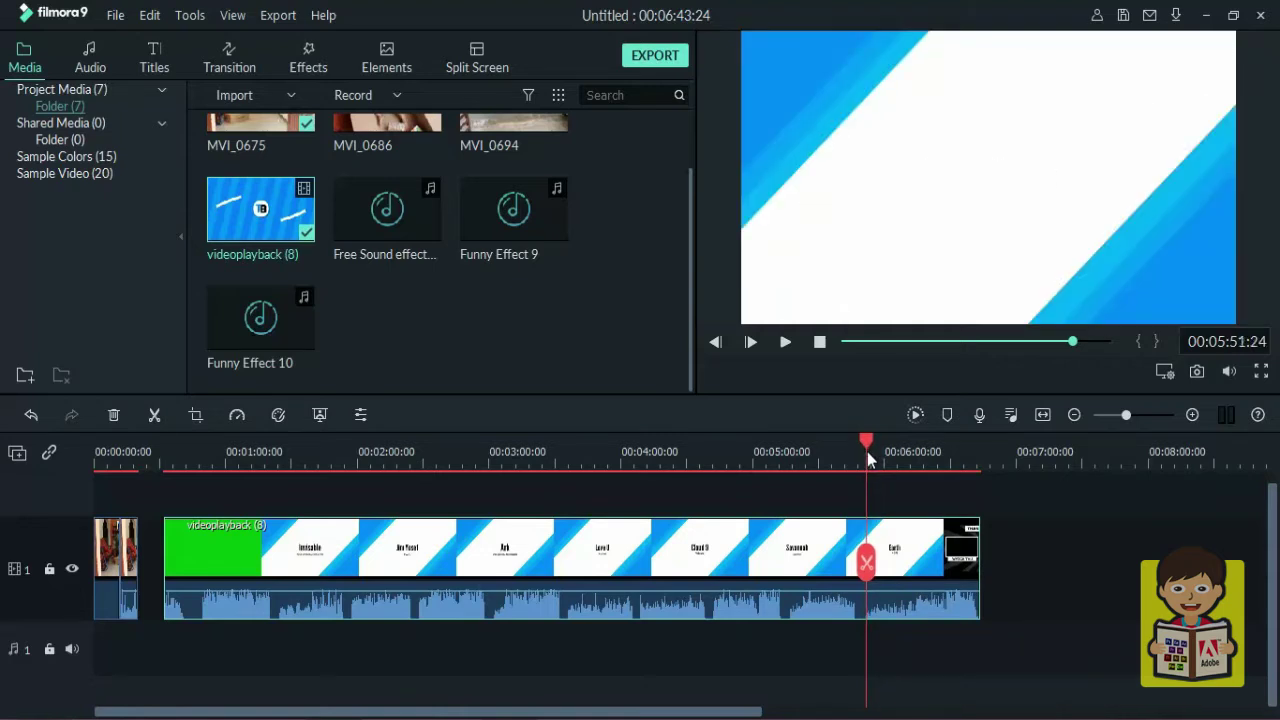
left_click(866, 563)
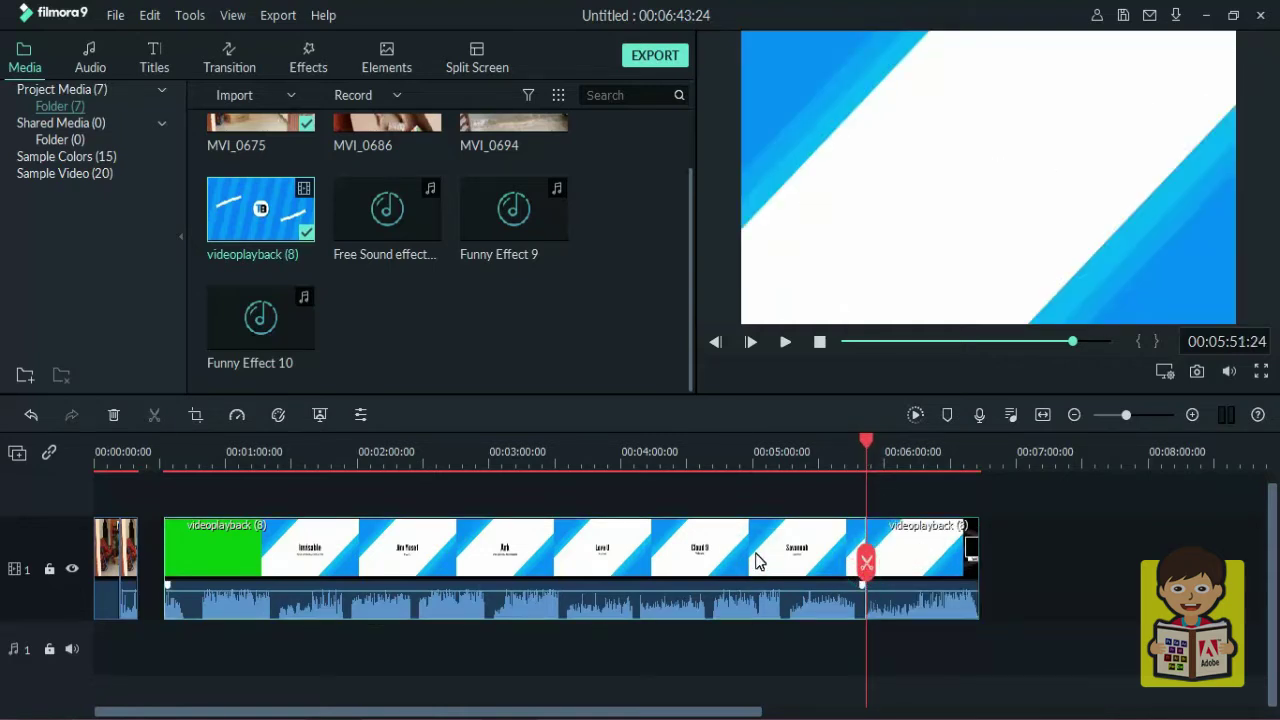
left_click_drag(1049, 503, 872, 686)
left_click(815, 552)
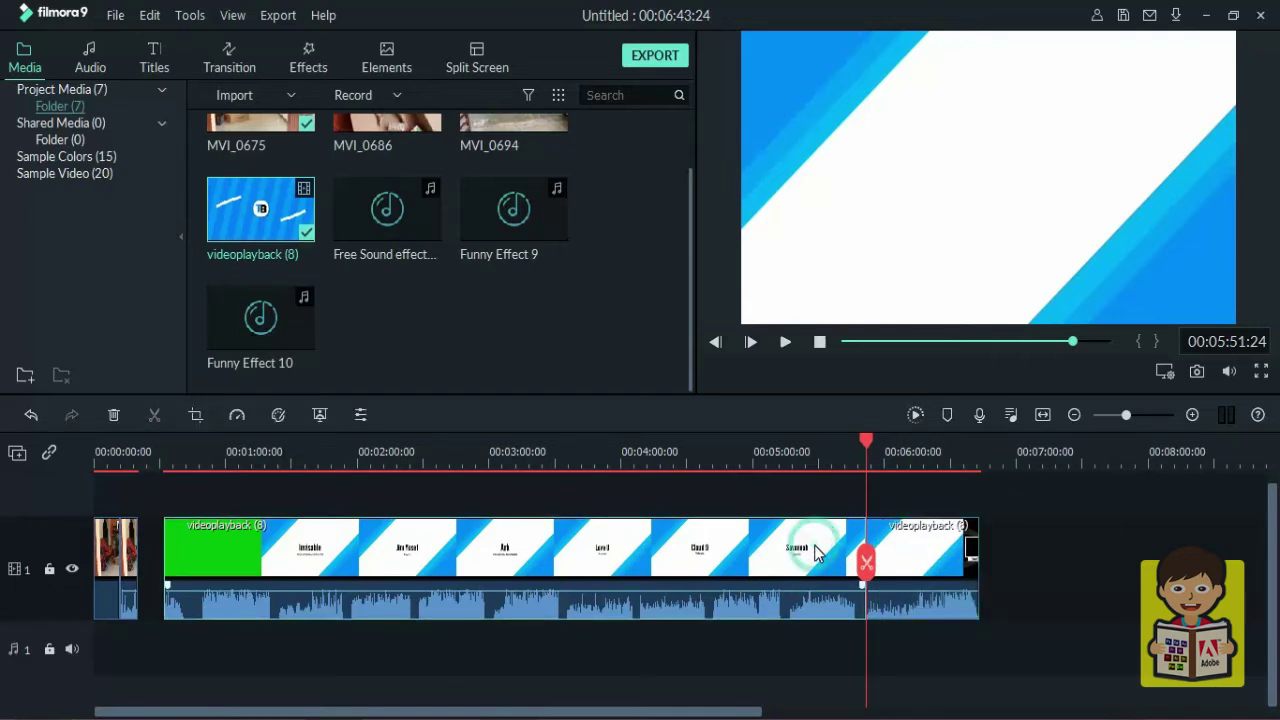
key("Delete")
- Detach the audio of videoplayback (8), delete its video, and keep the audio at the start of audio track 1
right_click(218, 545)
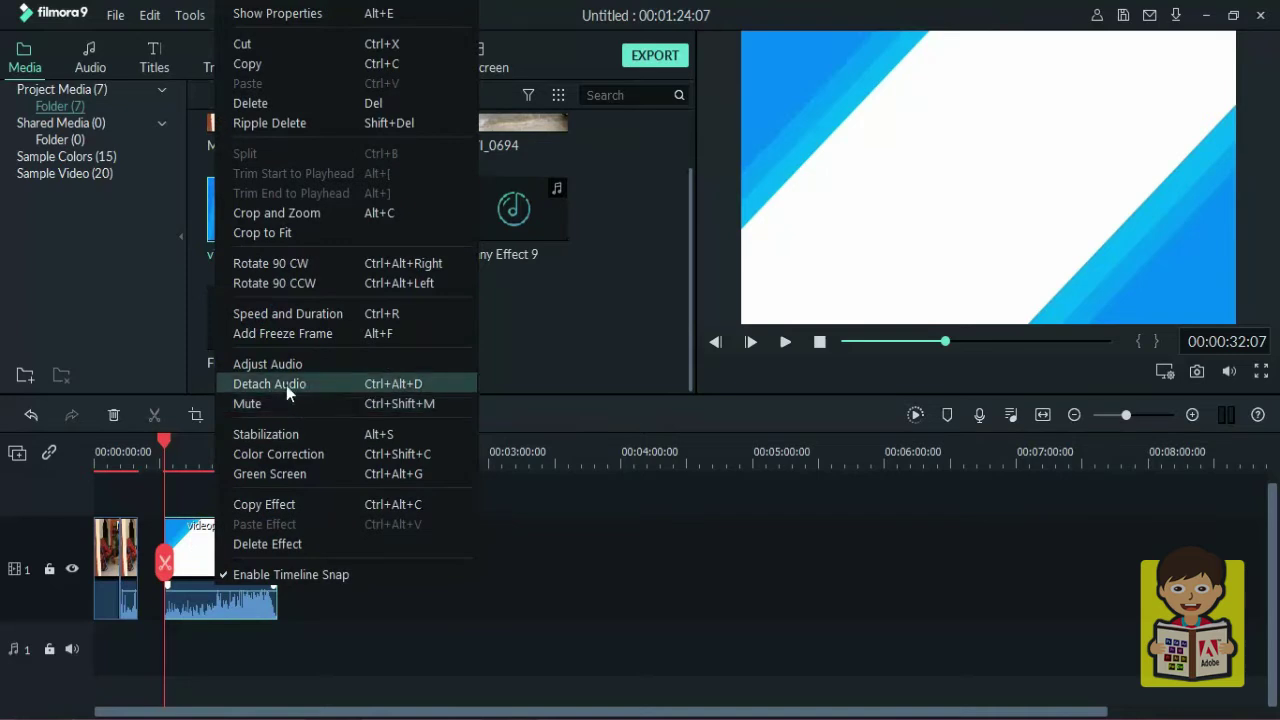
left_click(295, 390)
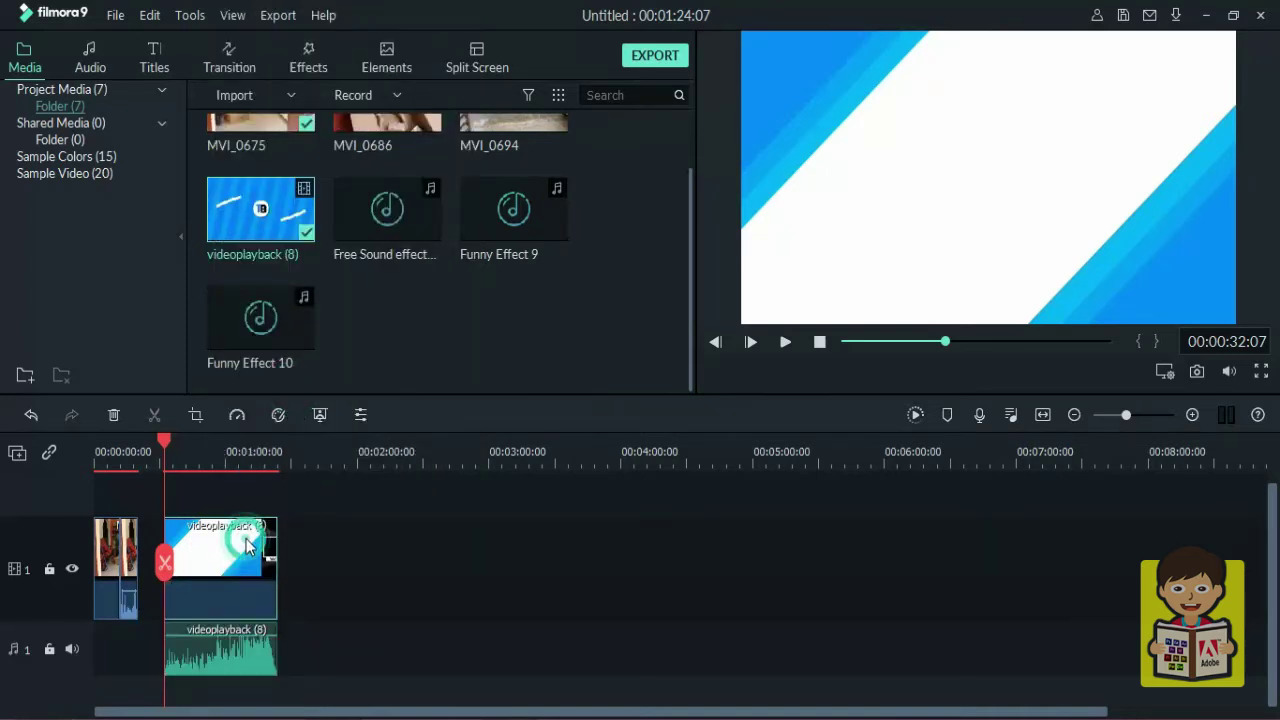
key("Delete")
left_click(343, 655)
left_click_drag(343, 650, 208, 655)
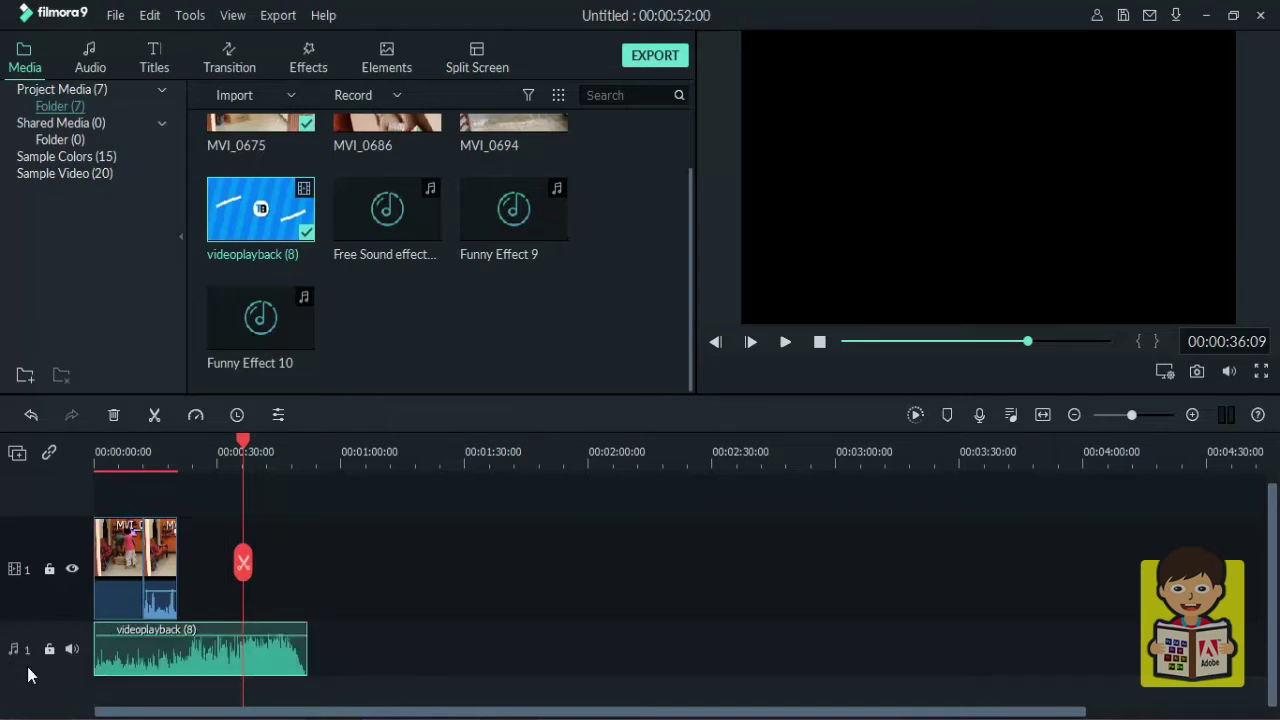
- Add a second audio track and a second video track to the timeline
right_click(28, 675)
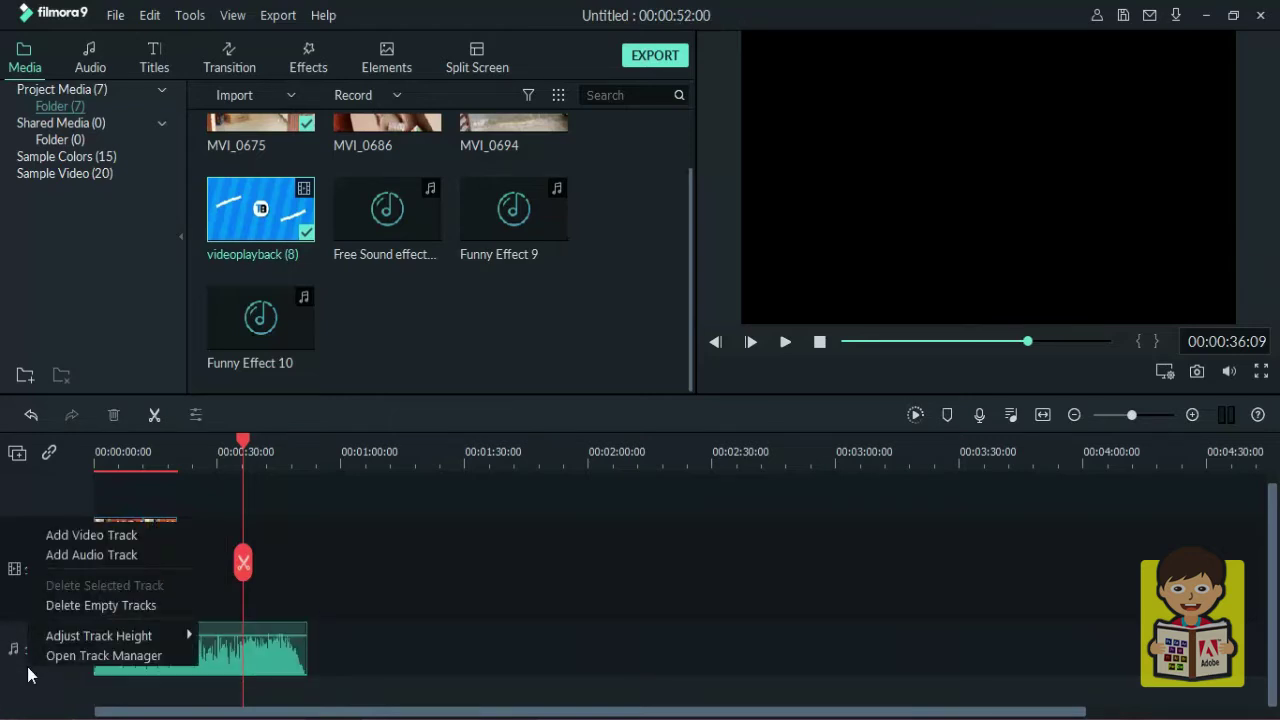
left_click(94, 557)
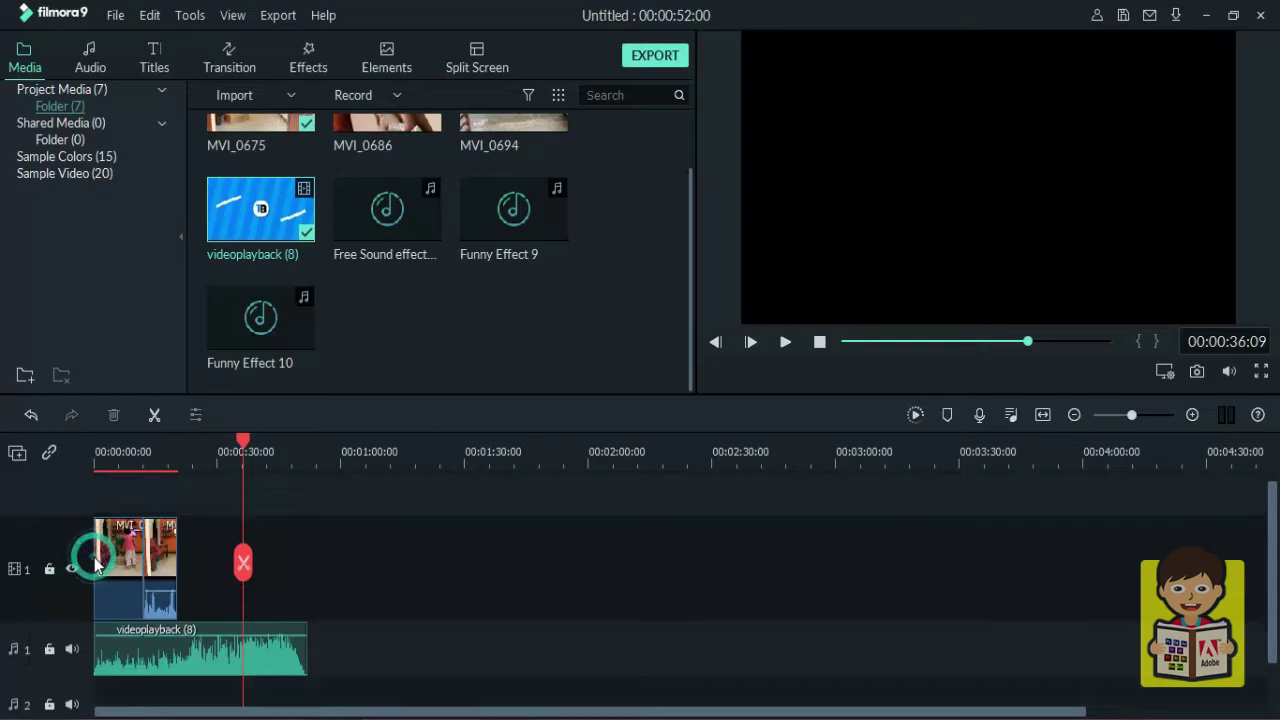
right_click(62, 538)
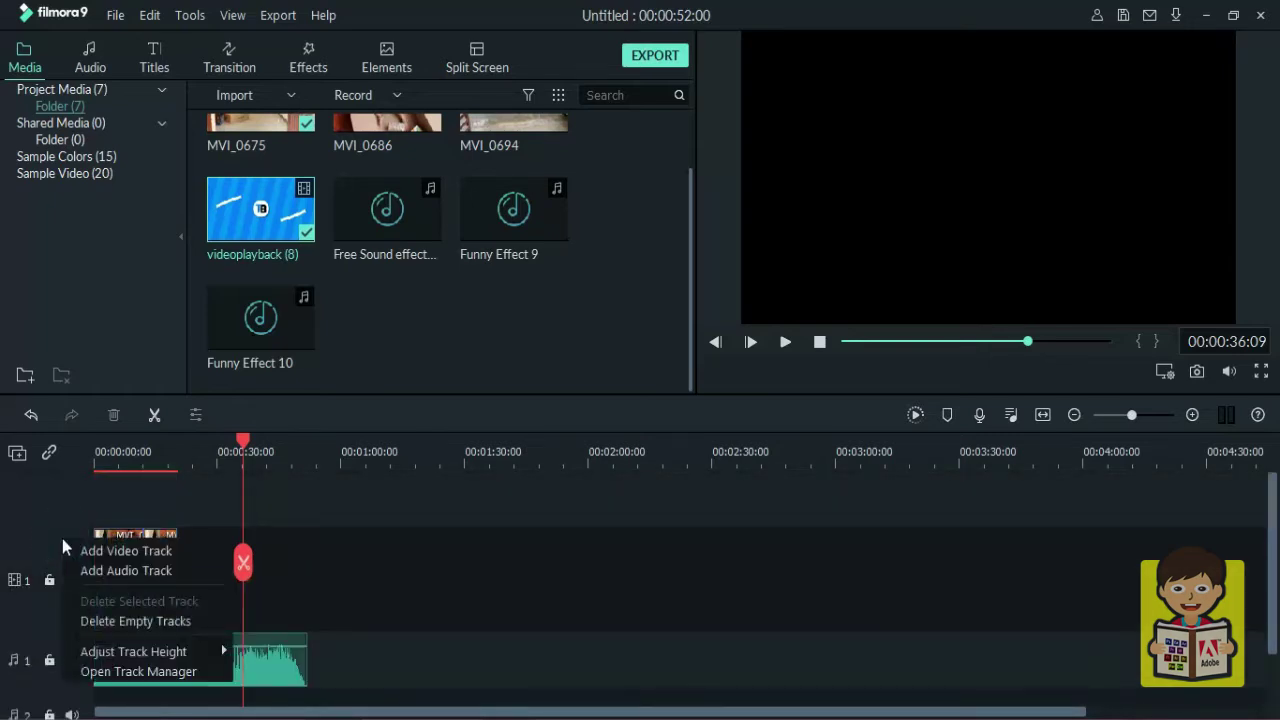
left_click(107, 548)
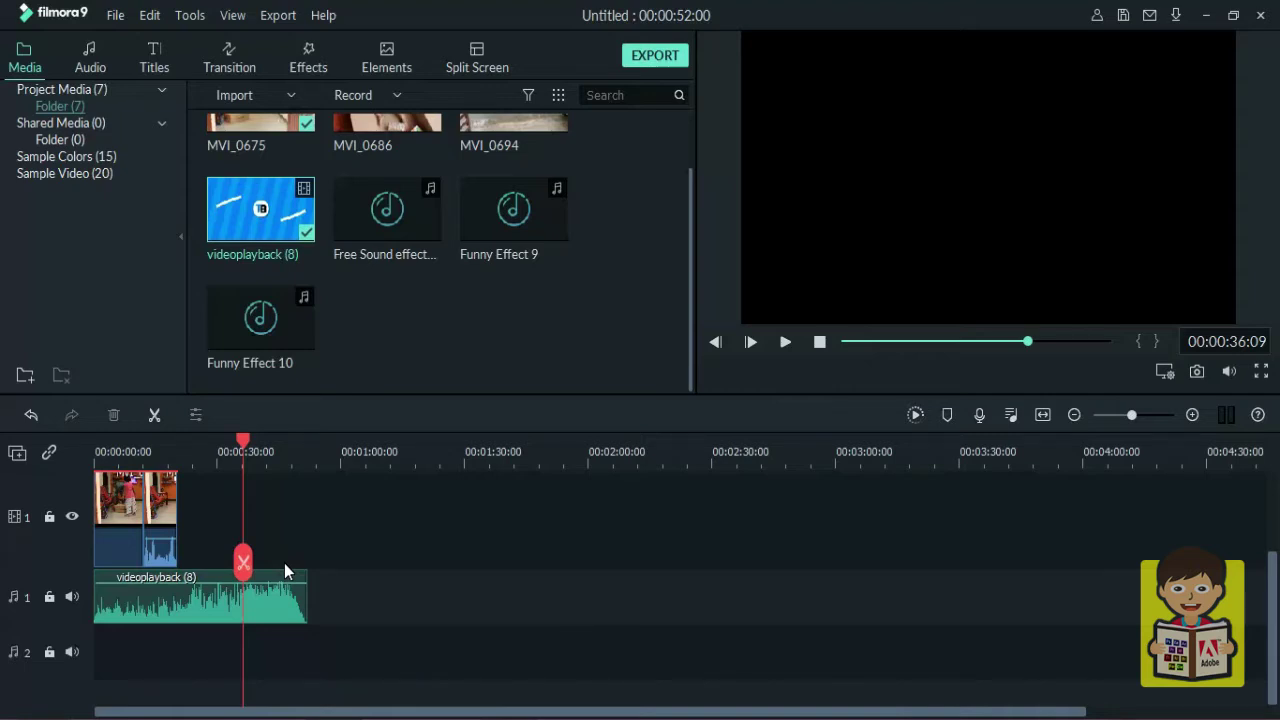
- Split the videoplayback (8) audio at 00:00:12:01, where the first MVI_0675 segment ends
left_click(140, 510)
left_click(154, 421)
left_click(175, 652)
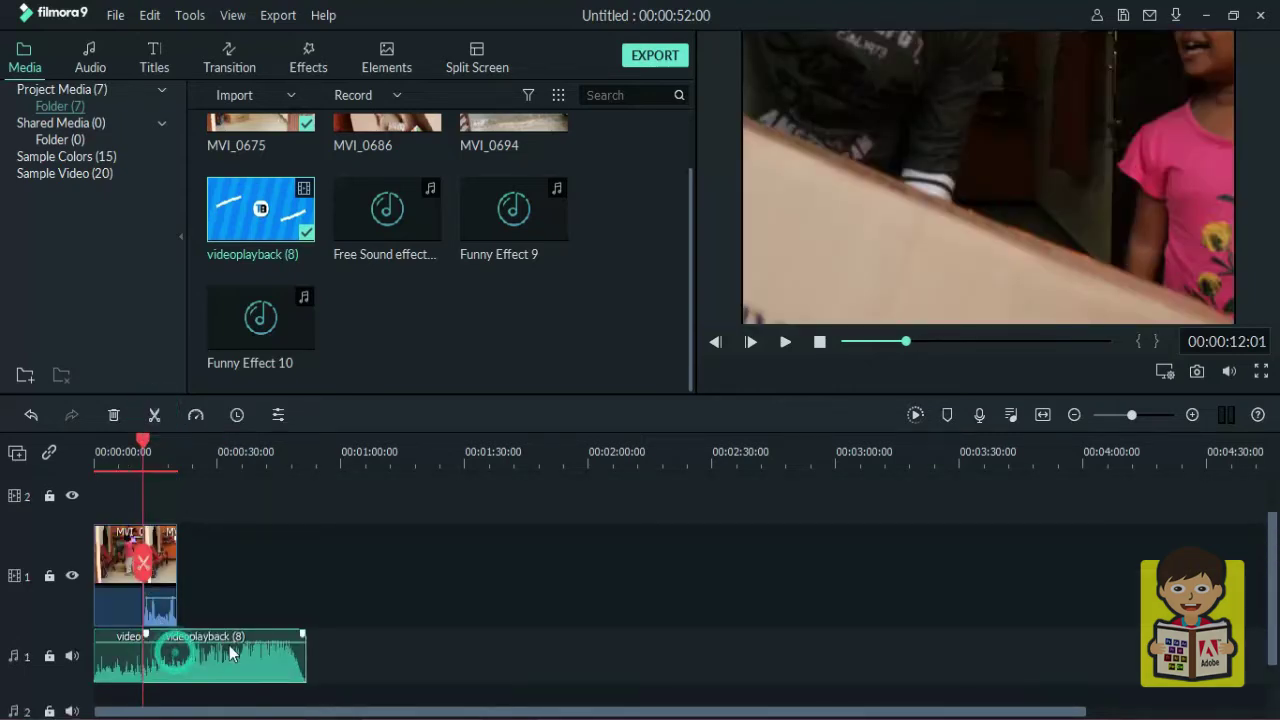
- Lower the second videoplayback (8) audio piece to about -10.91 dB and delete the portion extending past the video
left_click_drag(214, 646, 182, 650)
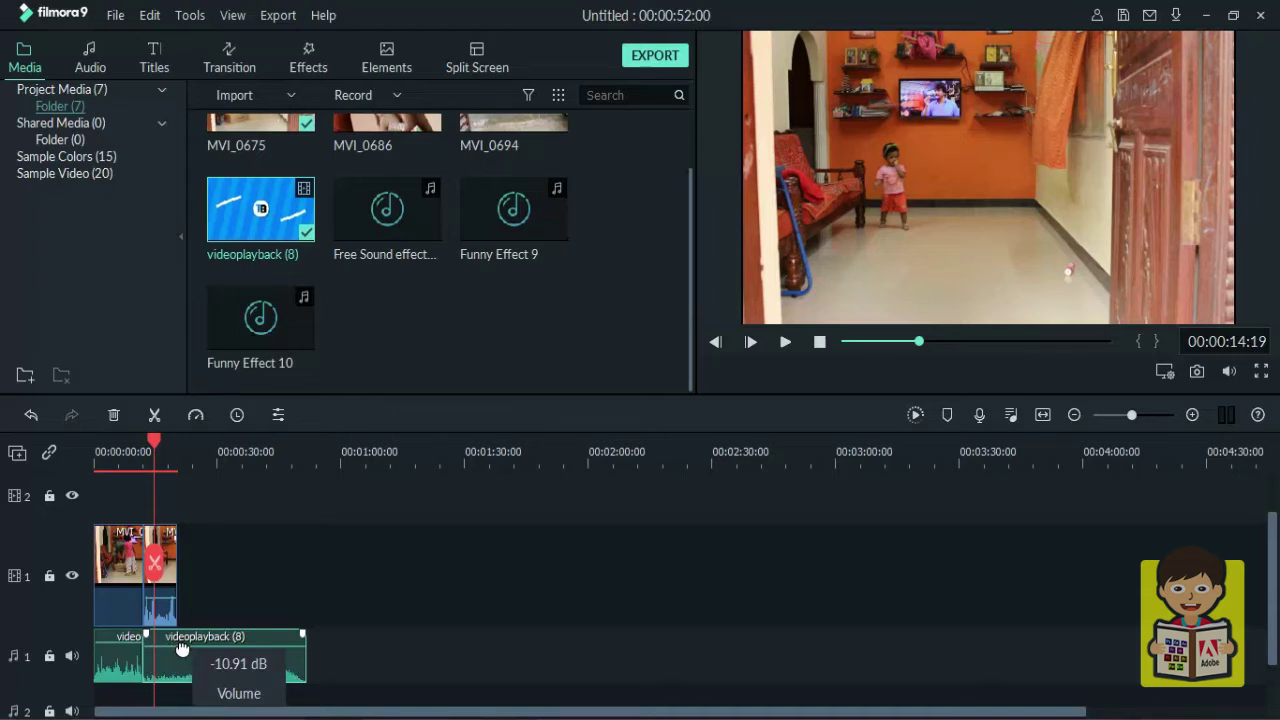
left_click_drag(182, 650, 182, 650)
key("Delete")
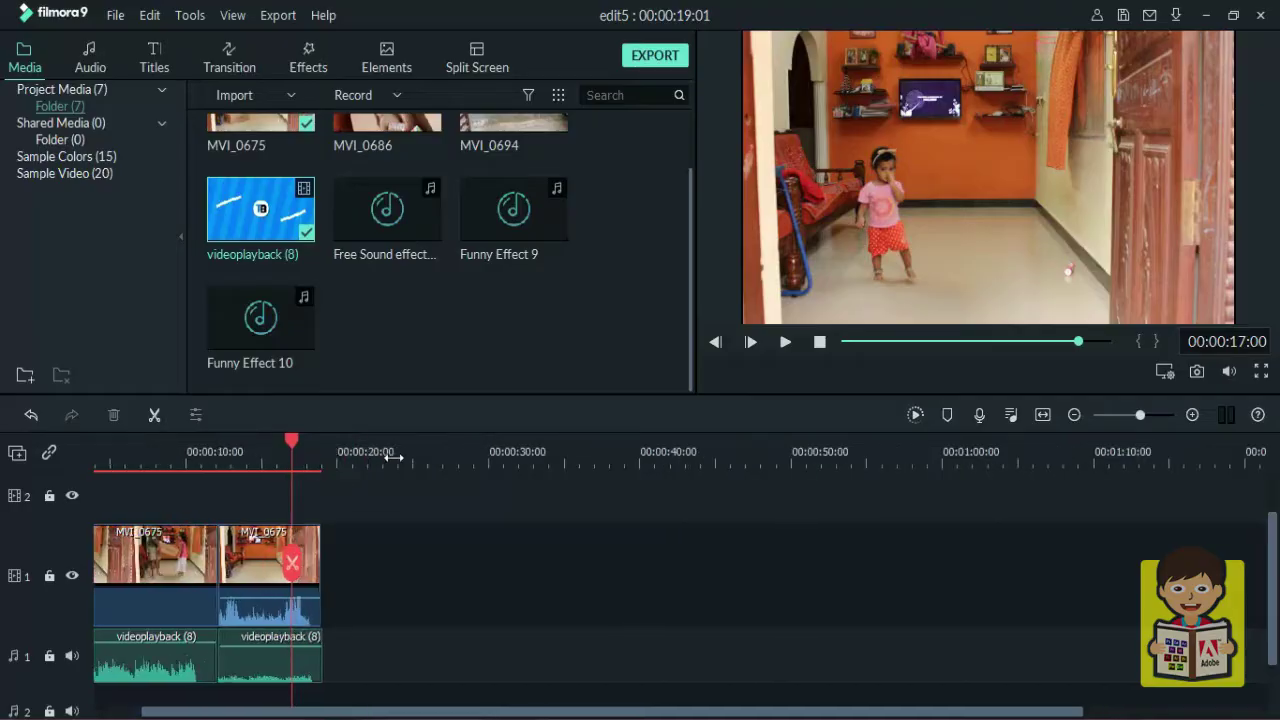
- Detach the audio from the second MVI_0675 segment onto audio track 2
scroll(400, 452, "up", 3)
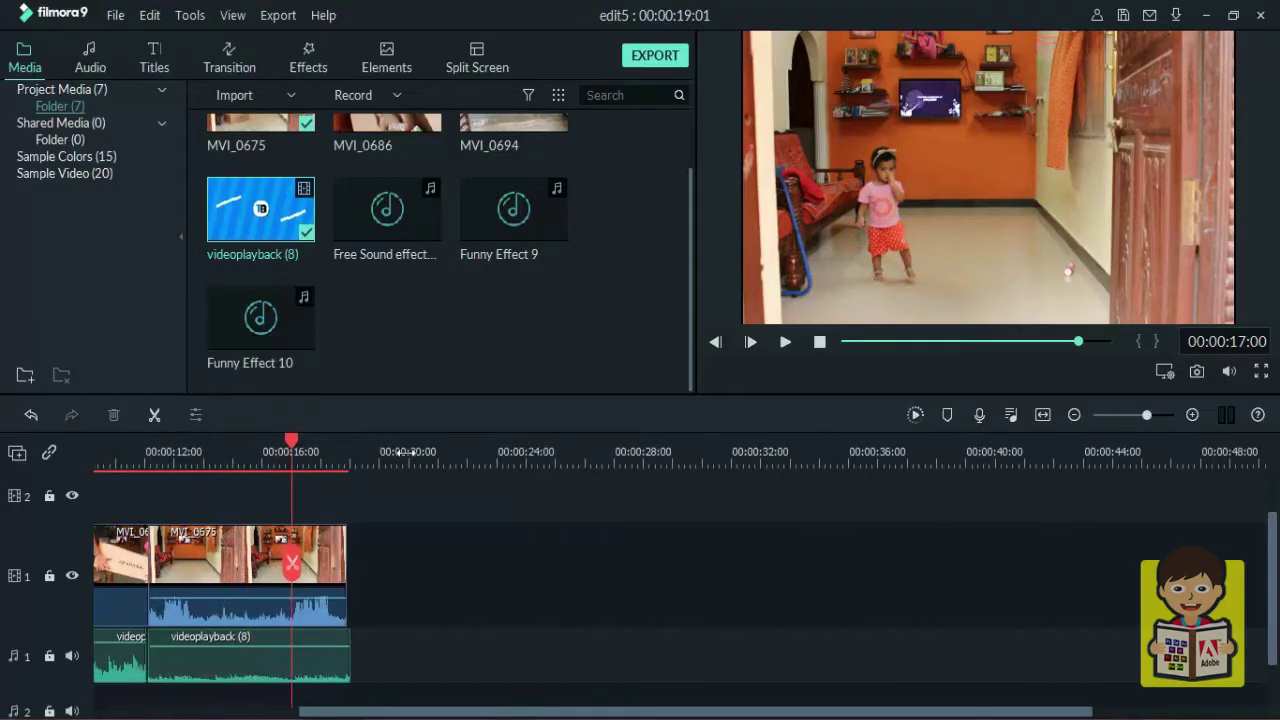
left_click_drag(420, 714, 357, 714)
left_click_drag(384, 447, 312, 465)
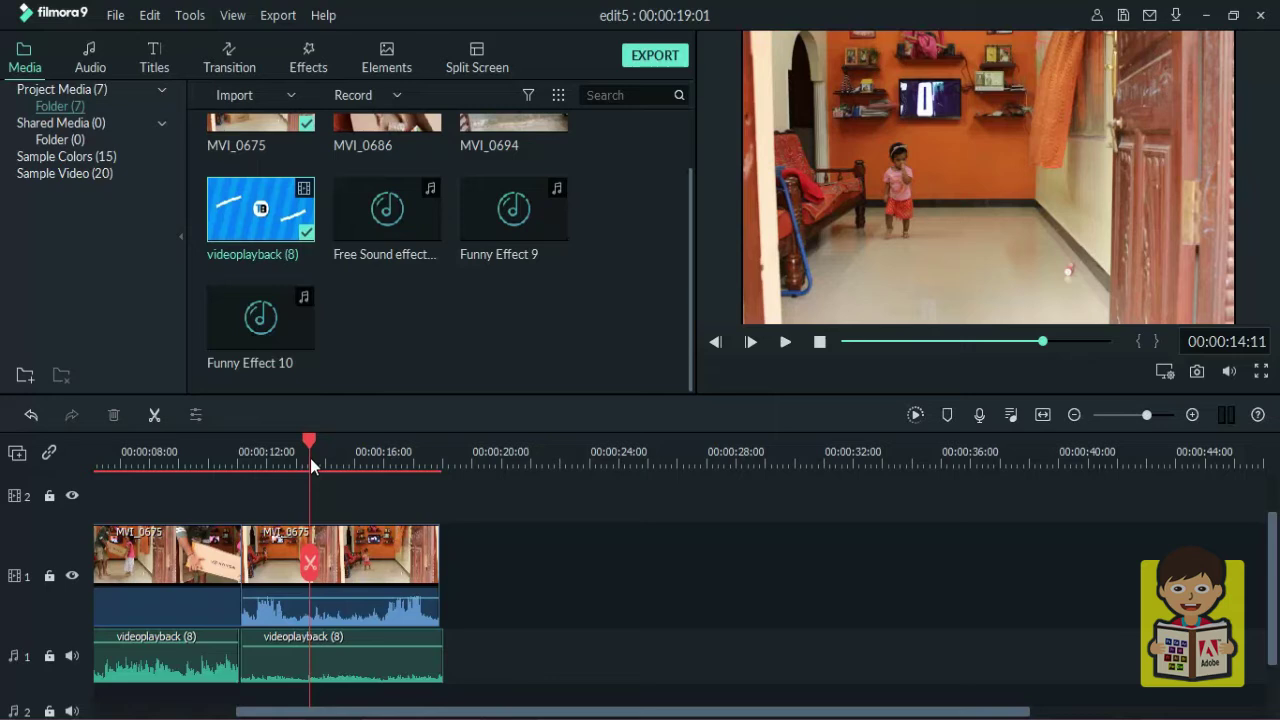
right_click(338, 592)
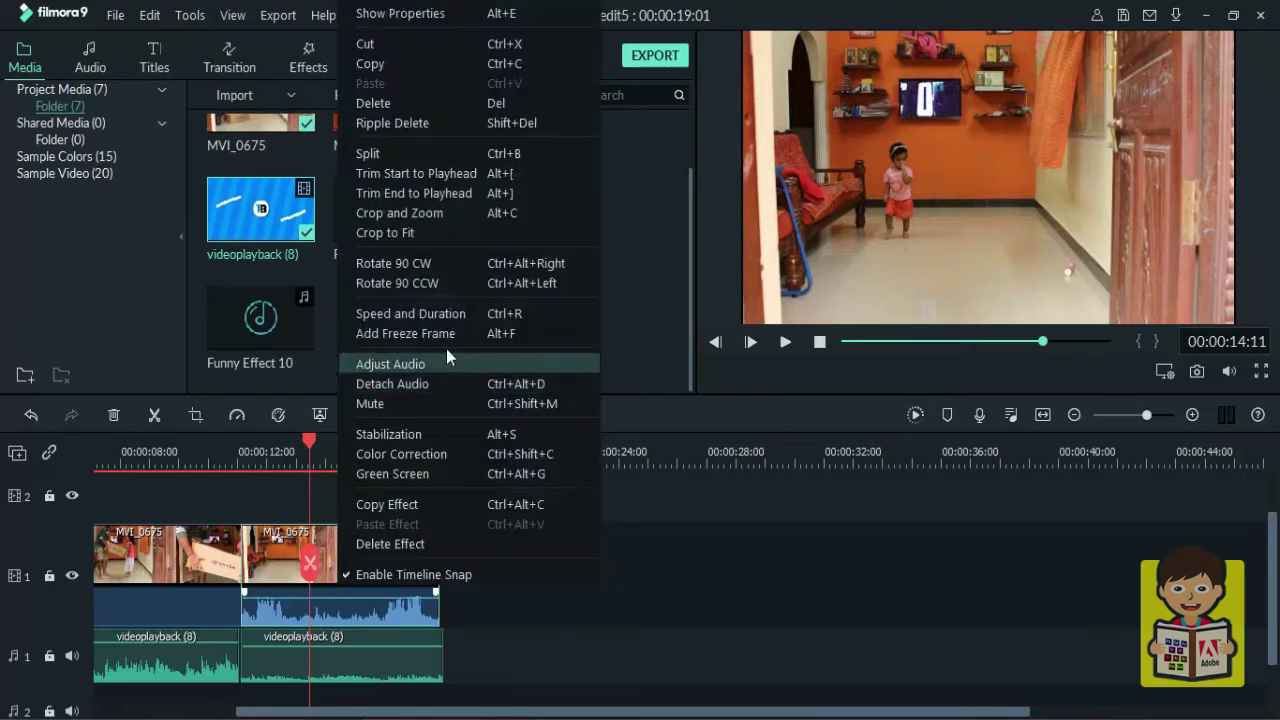
left_click(442, 380)
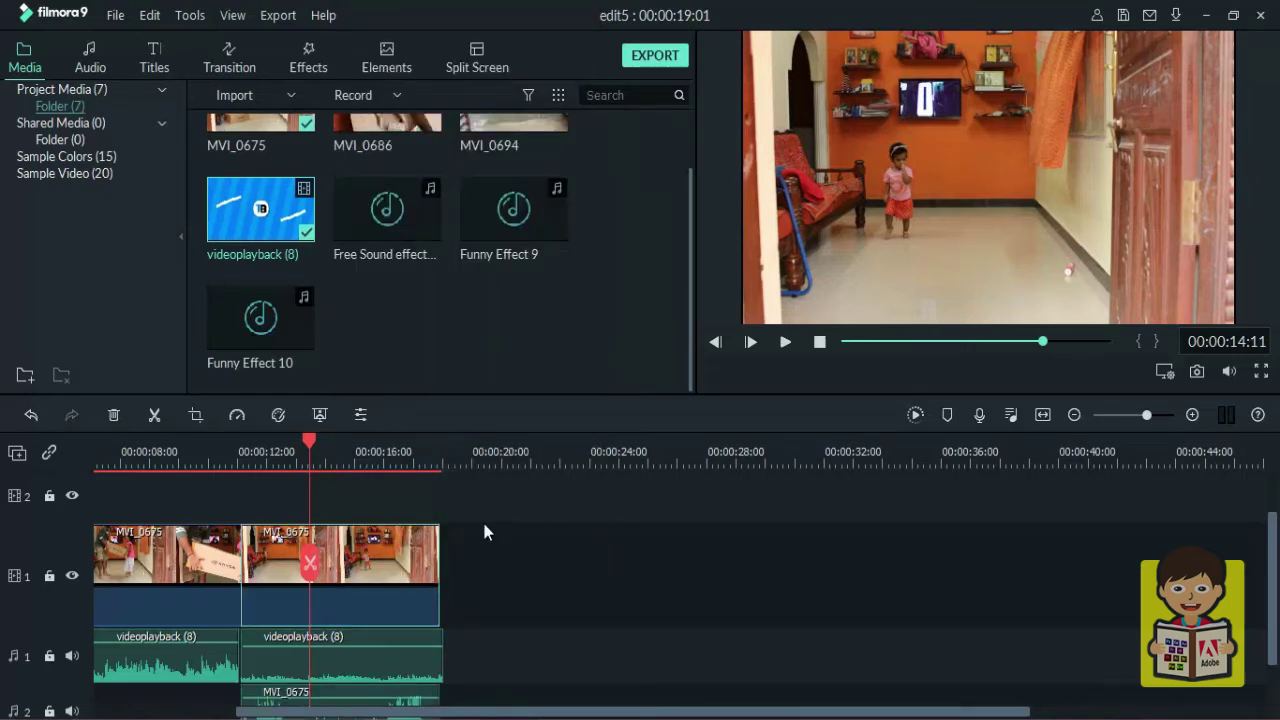
scroll(483, 532, "down", 1)
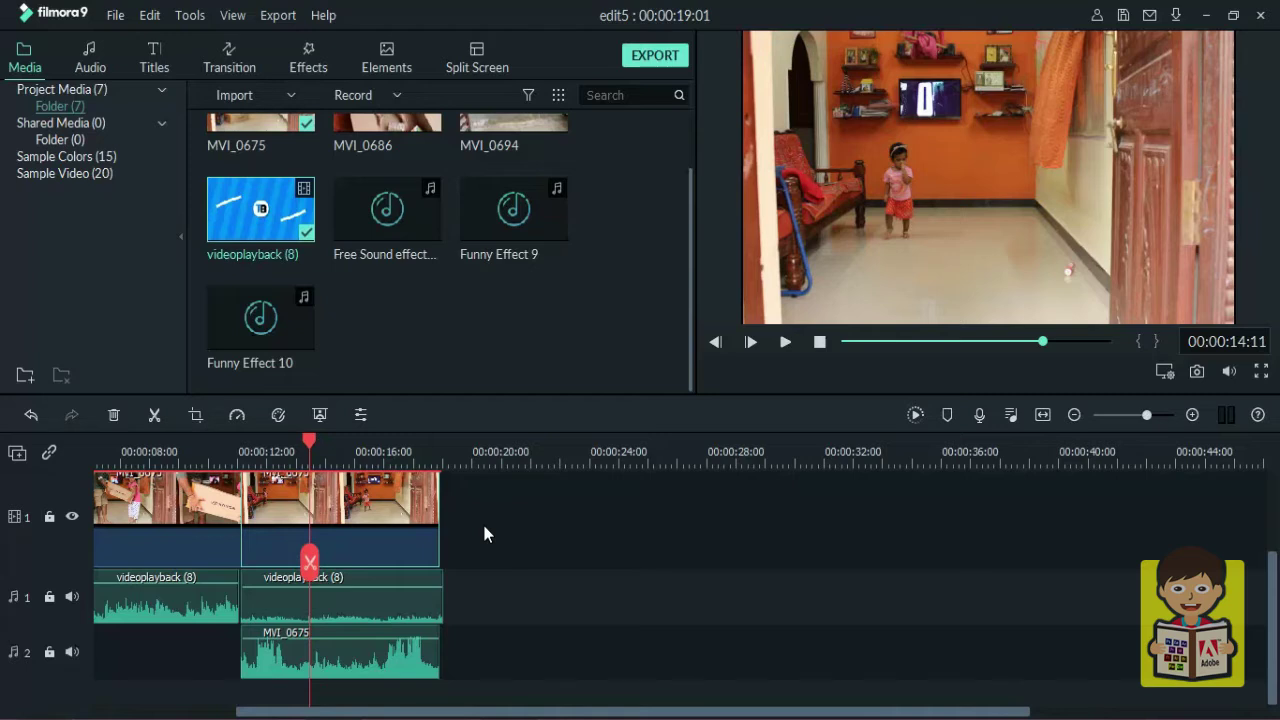
- Split the detached MVI_0675 audio at 00:00:17:00 and delete the part before the cut, keeping the remaining piece in its original place
left_click(384, 452)
left_click(384, 452)
key("space")
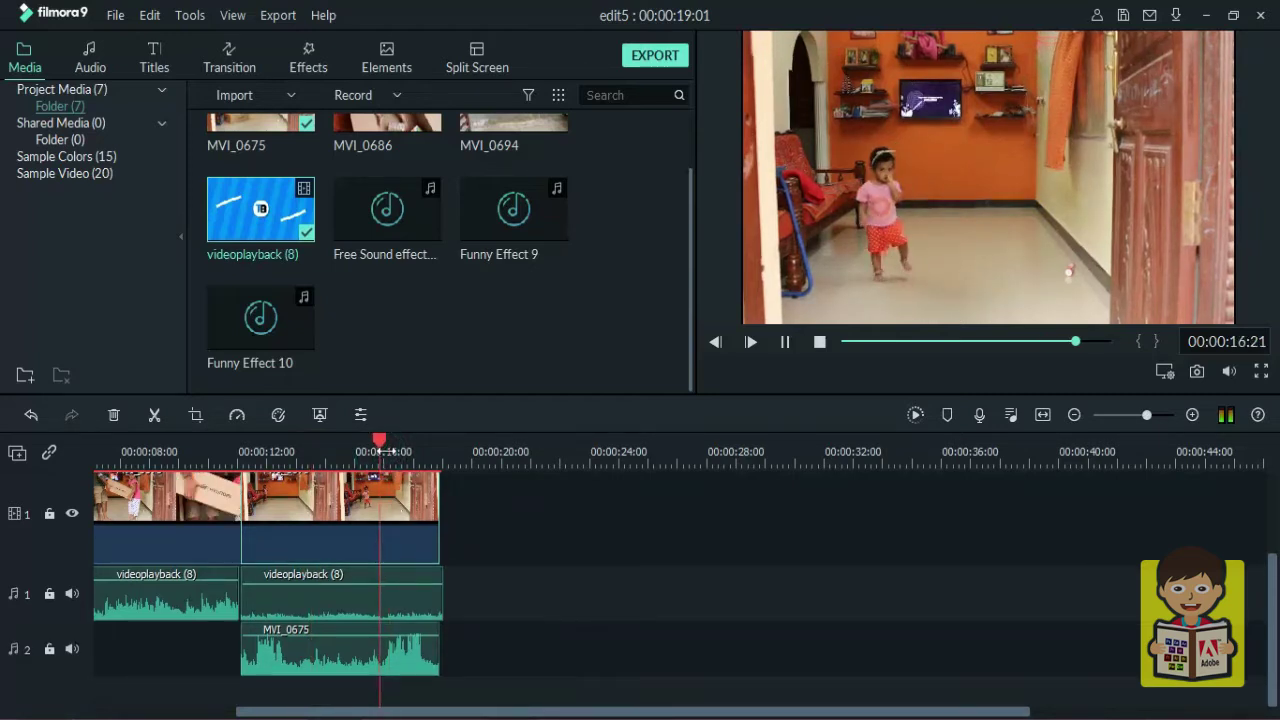
left_click(382, 565)
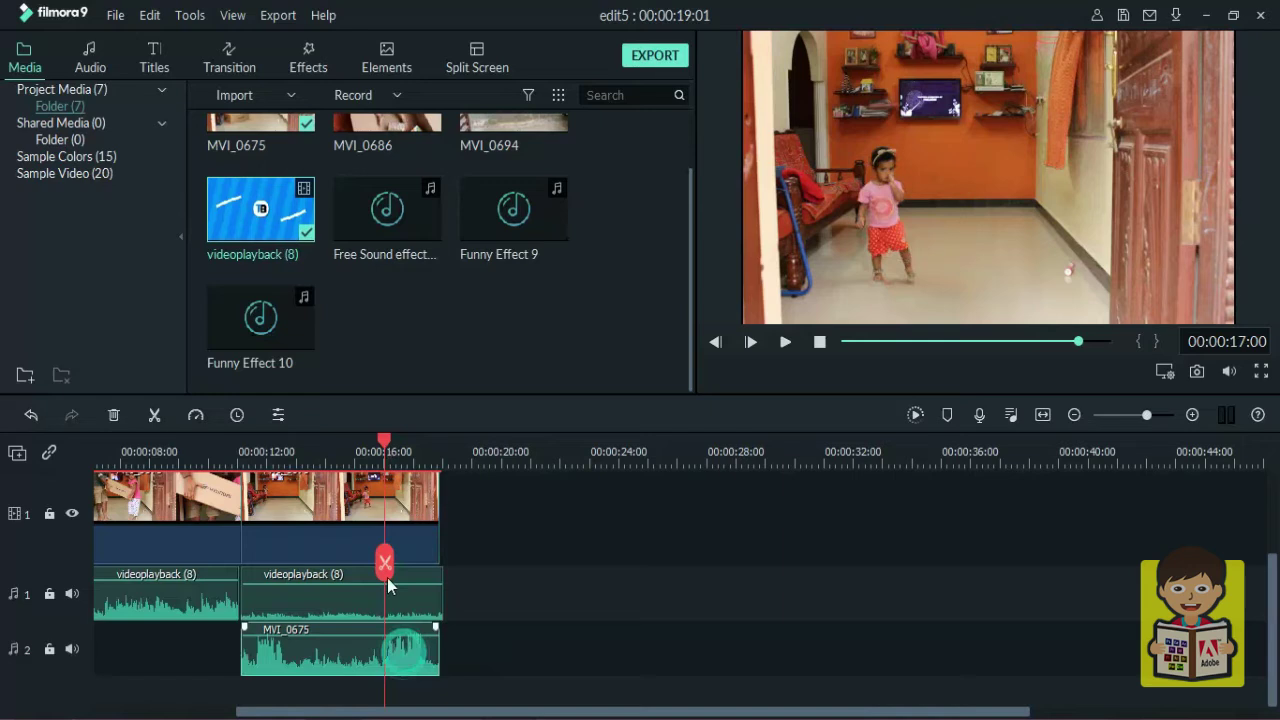
left_click(350, 652)
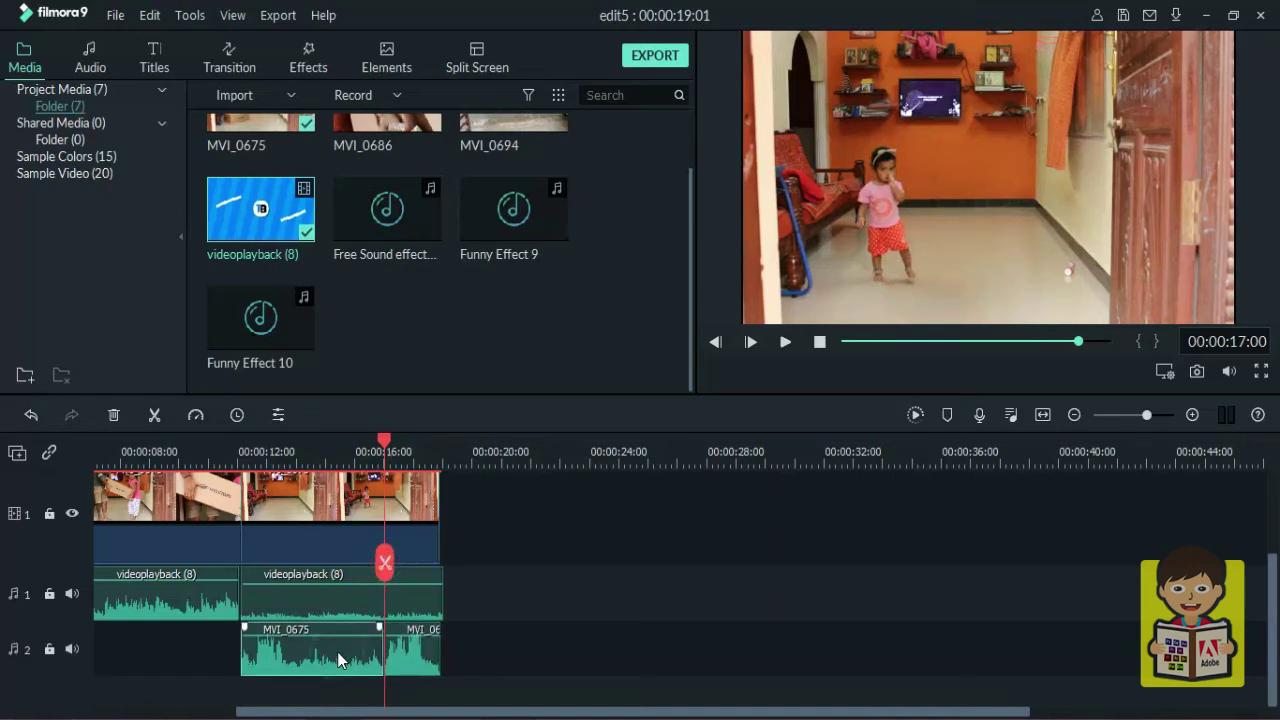
key("ctrl+z")
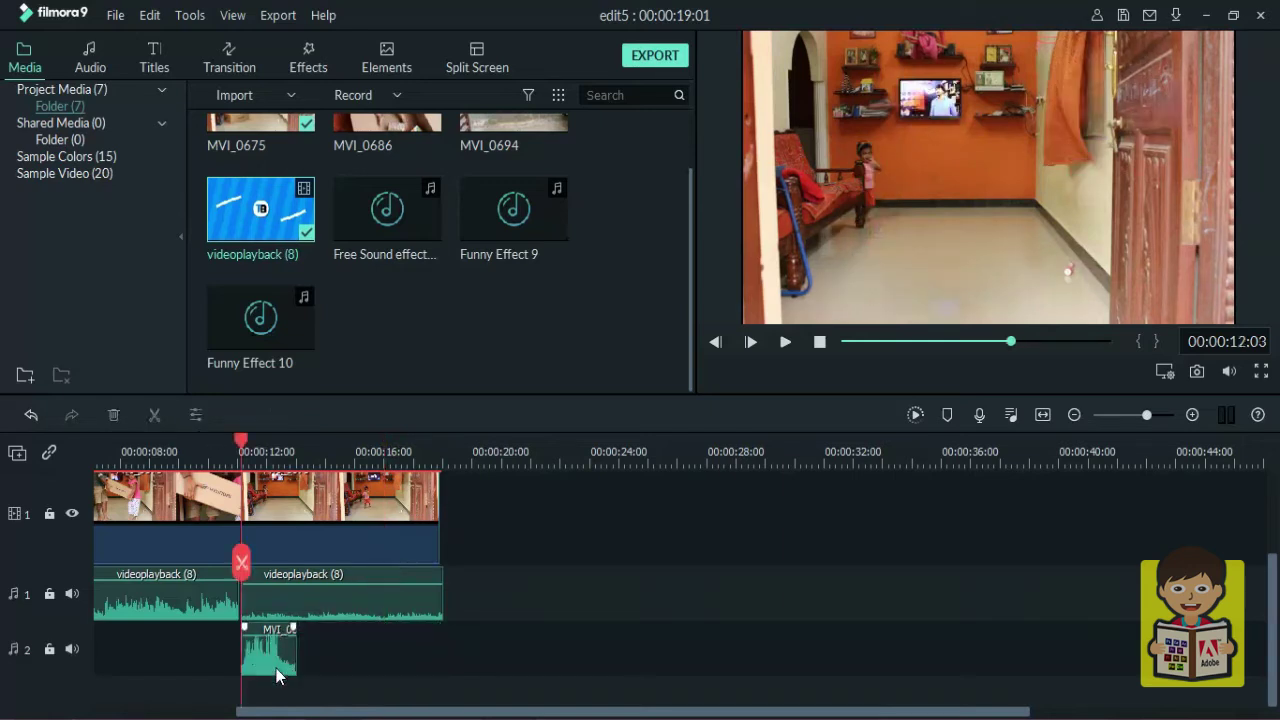
key("ctrl+z")
- Split the second MVI_0675 segment at 00:00:15:08 and set the speed of the piece before the cut to 2
left_click_drag(243, 452, 336, 462)
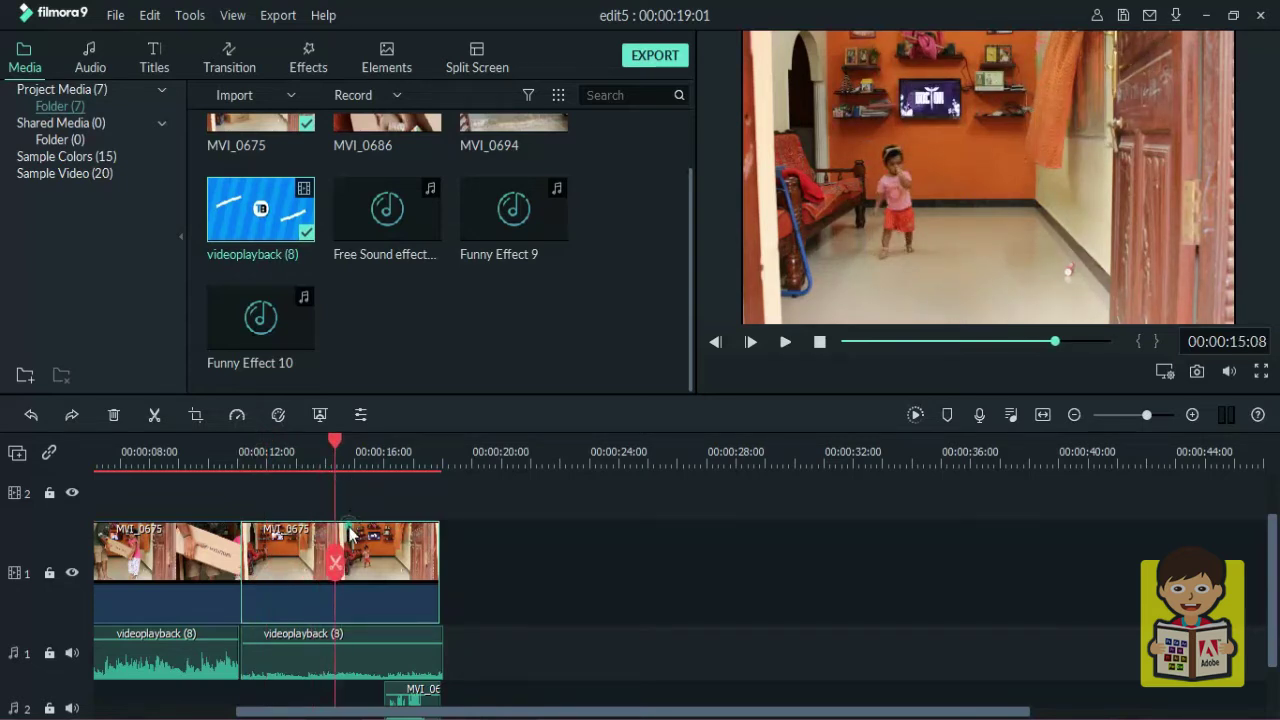
left_click(336, 565)
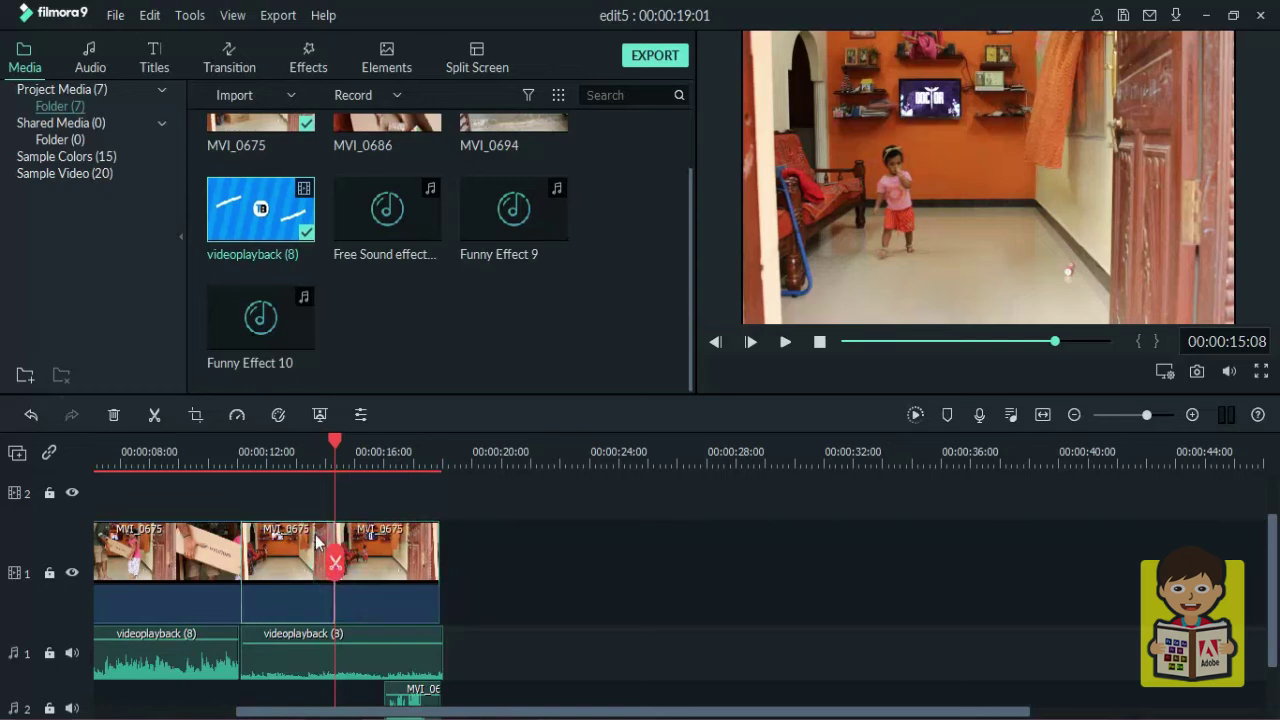
right_click(256, 545)
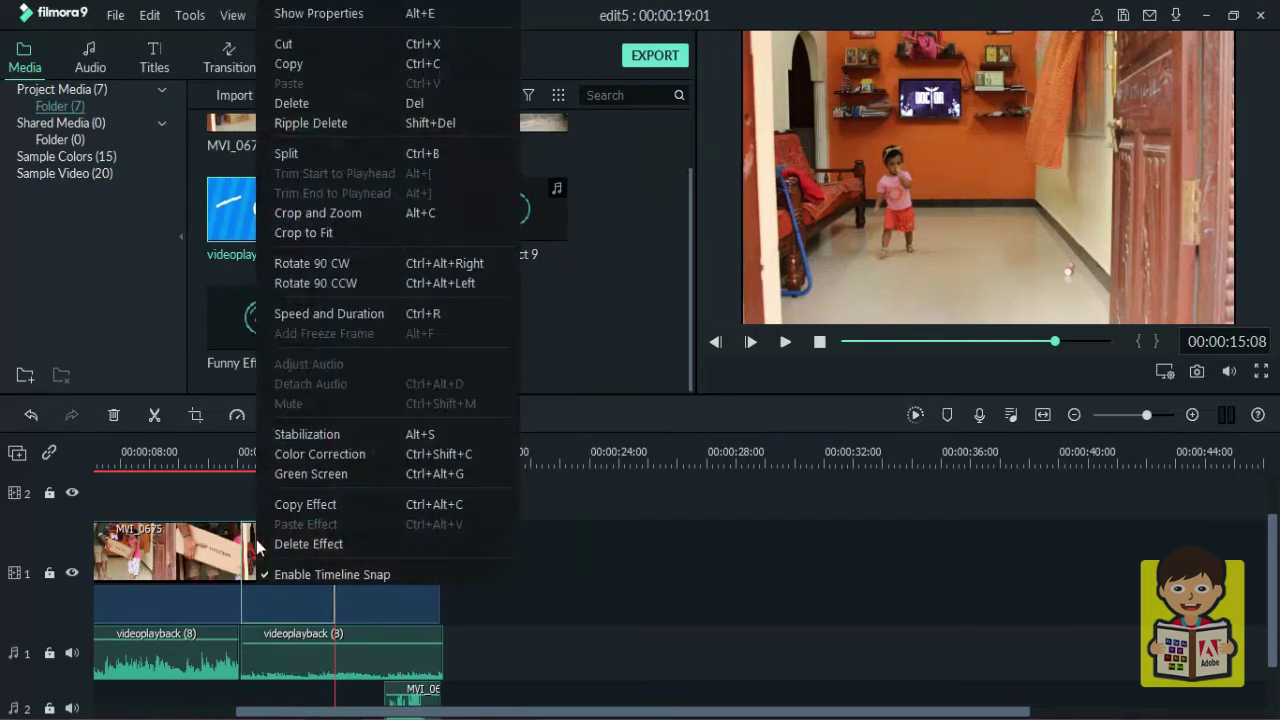
left_click(344, 320)
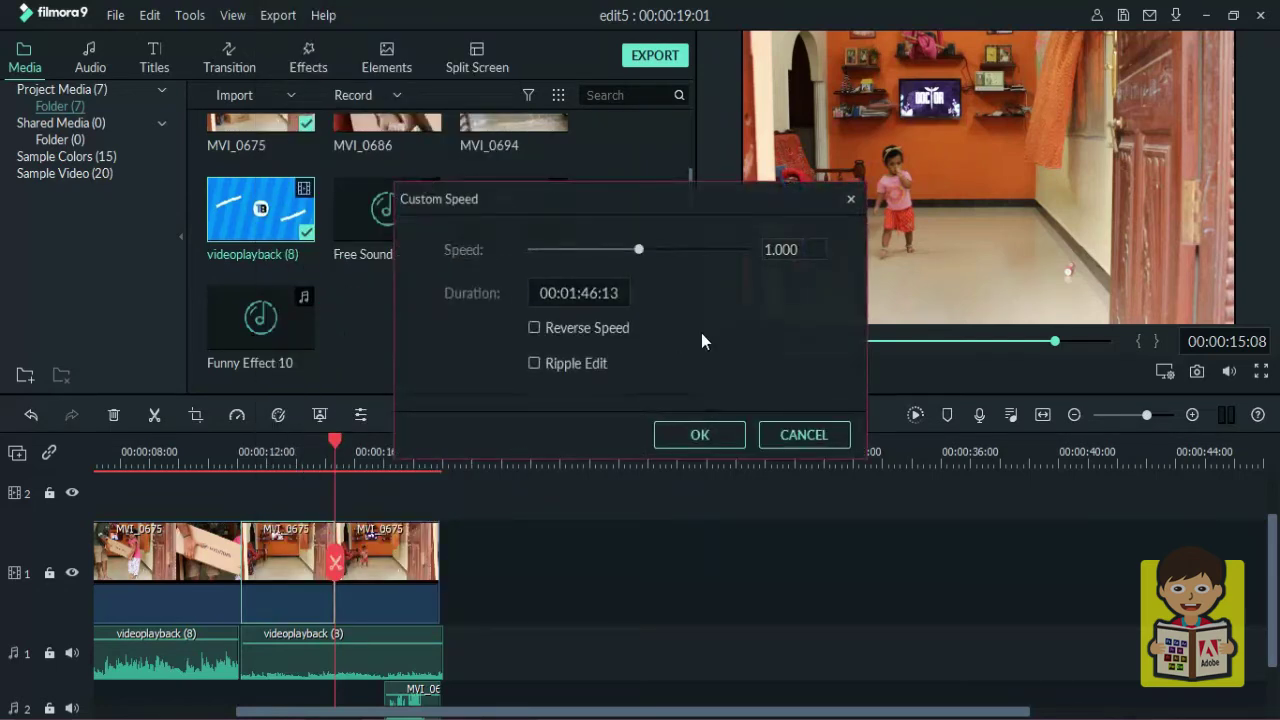
left_click(764, 249)
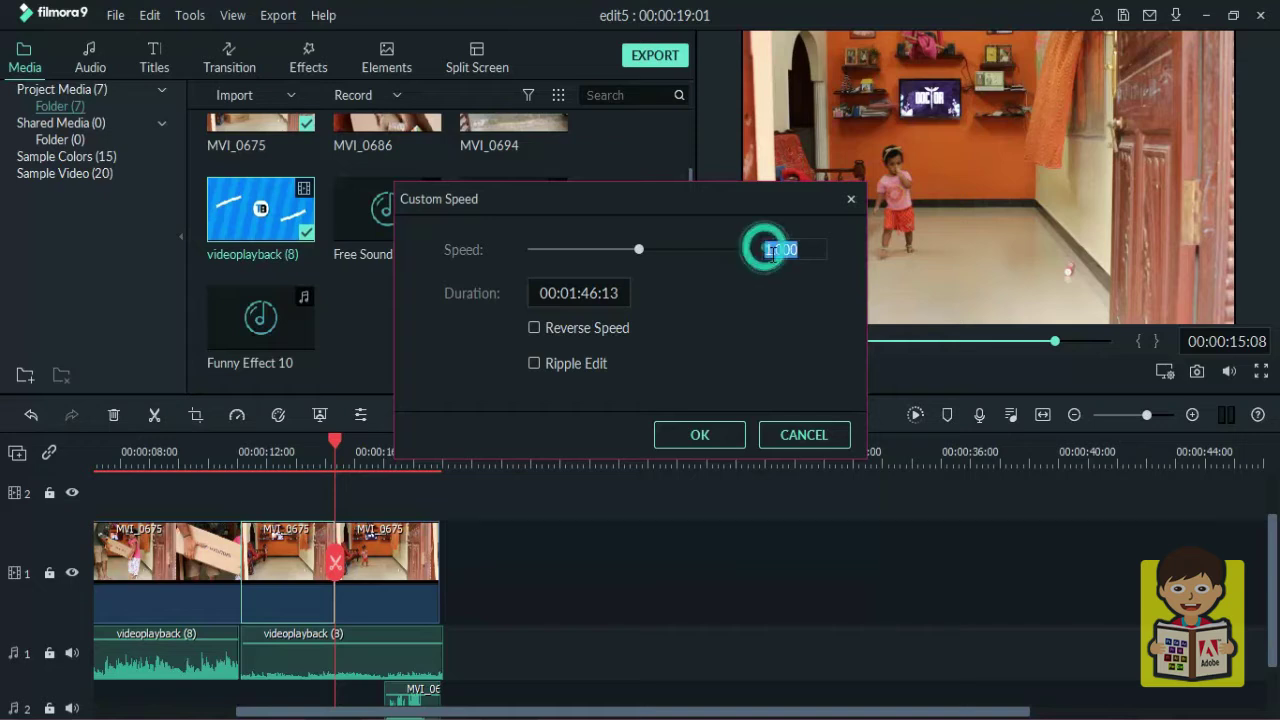
double_click(766, 249)
type("2")
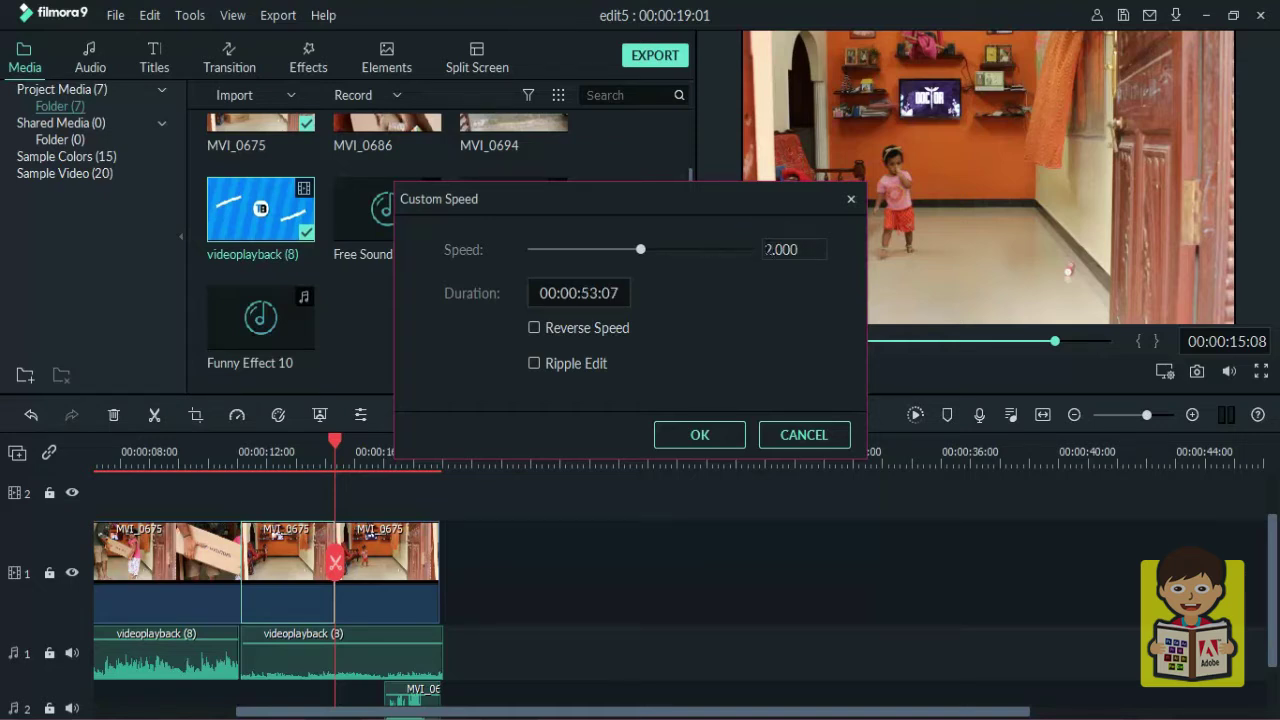
left_click(716, 434)
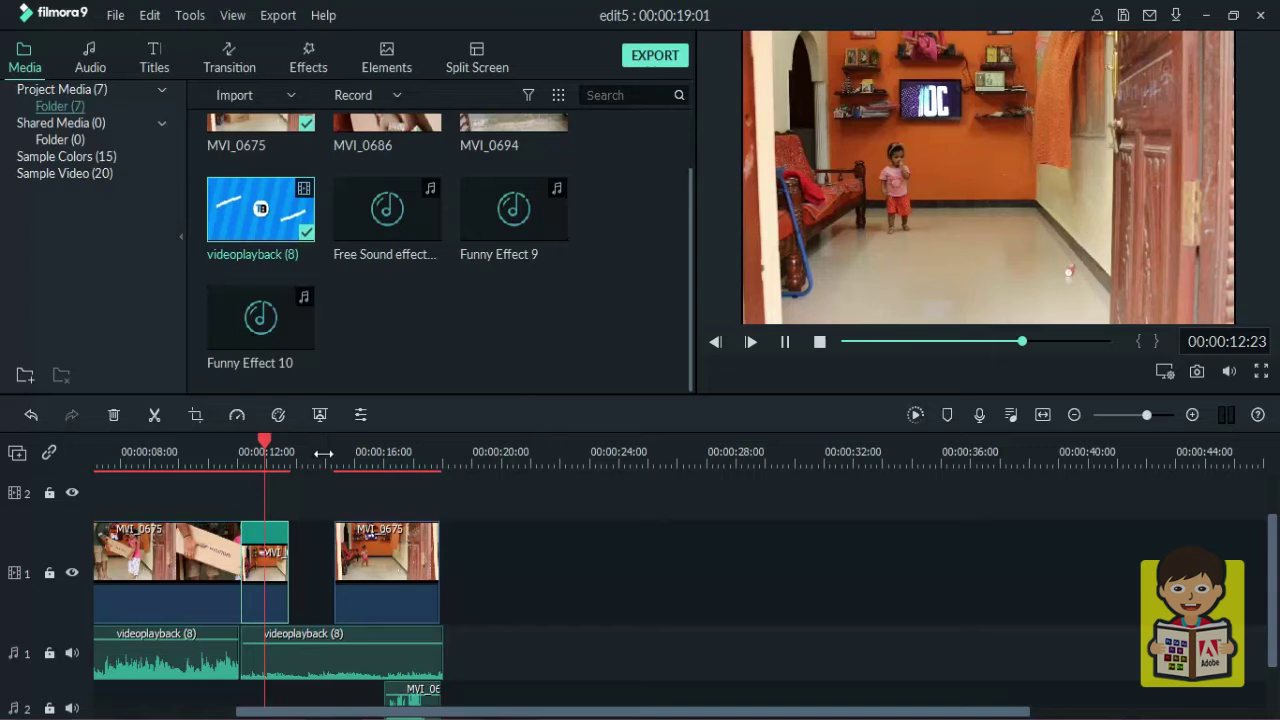
- Move the last MVI_0675 segment against the end of the sped-up piece and align the audio on track 2 with its start
key("space")
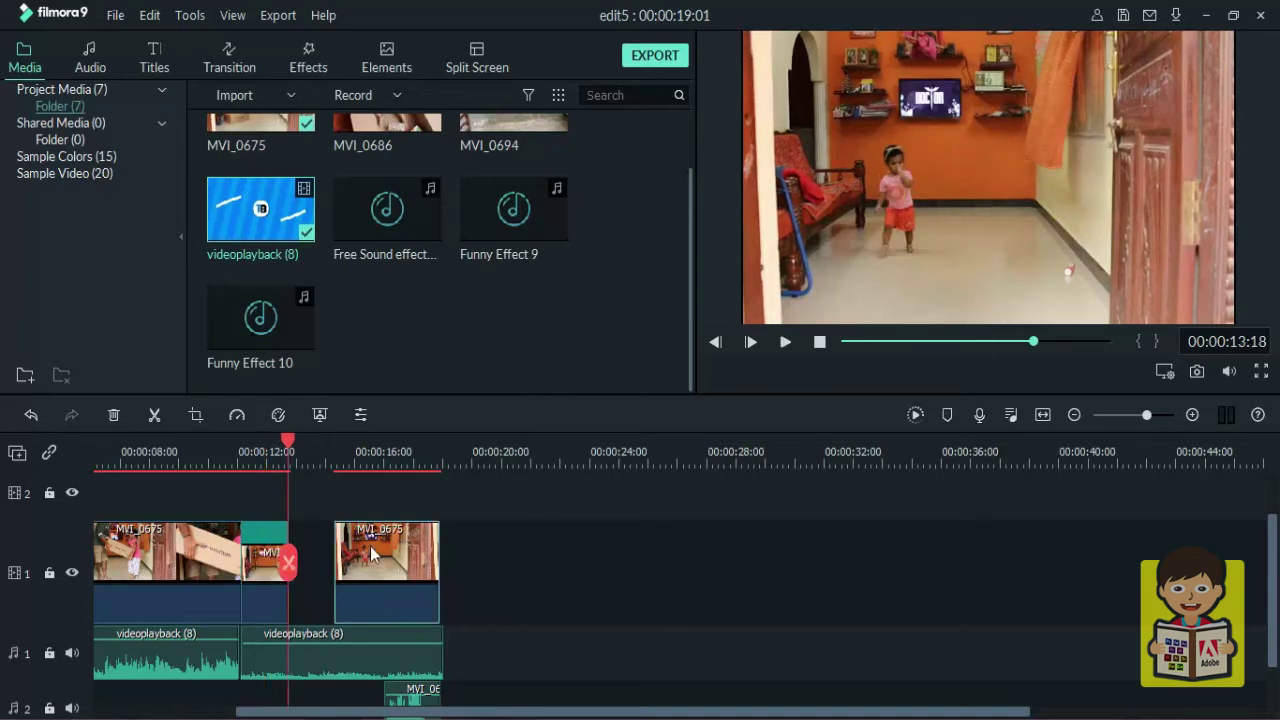
left_click(366, 558)
left_click_drag(366, 554, 325, 651)
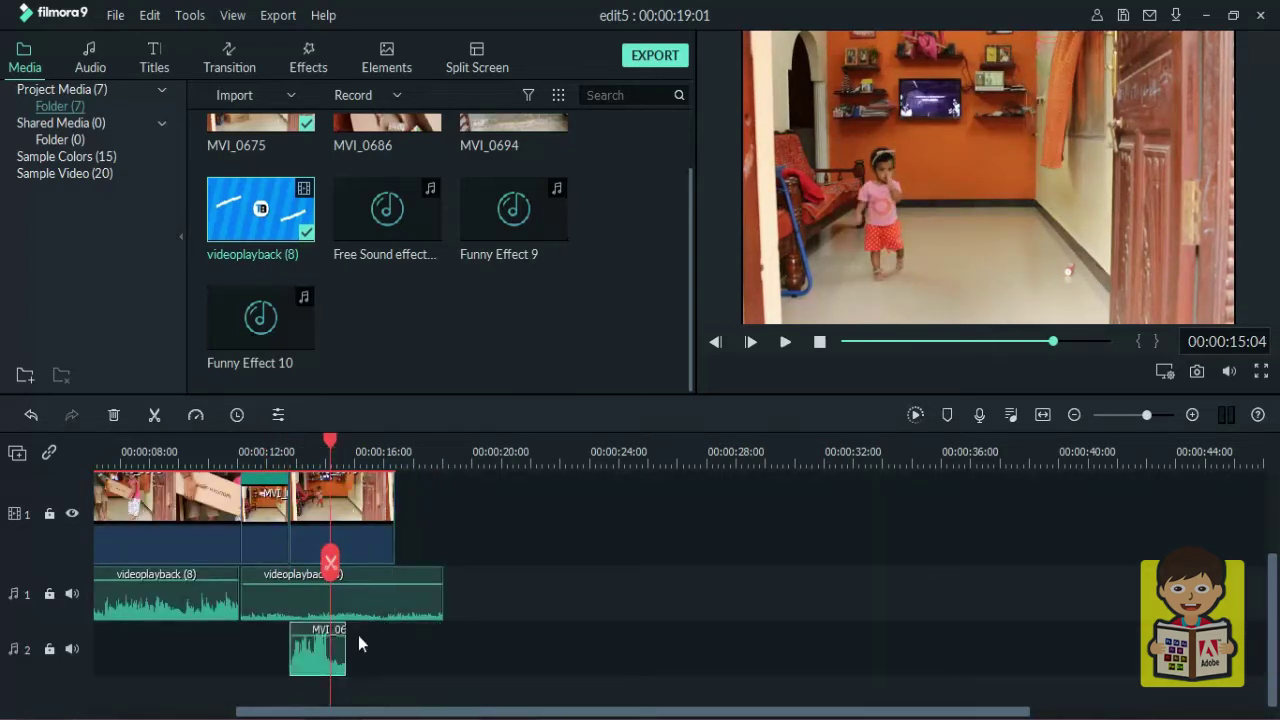
- Split the last MVI_0675 segment at 00:00:15:16 and move the later piece to end together with the videoplayback (8) audio
scroll(329, 530, "up", 1)
left_click_drag(330, 562, 343, 523)
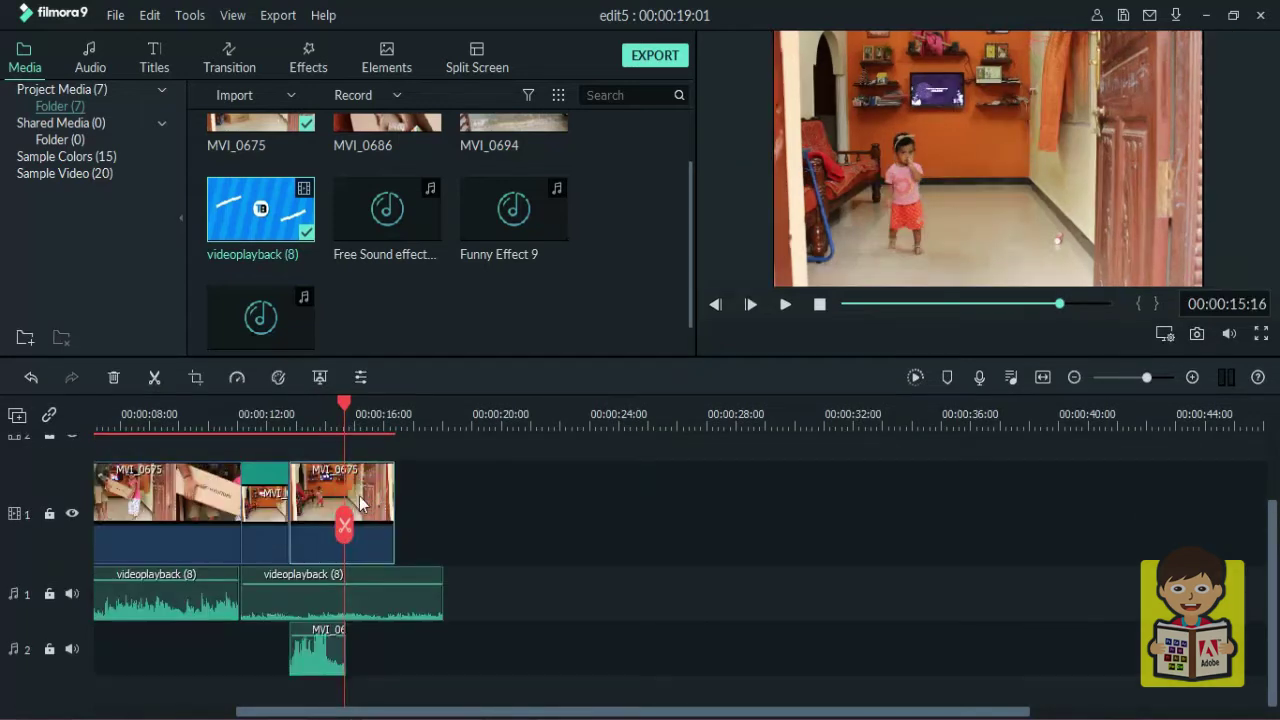
left_click(344, 526)
left_click(374, 487)
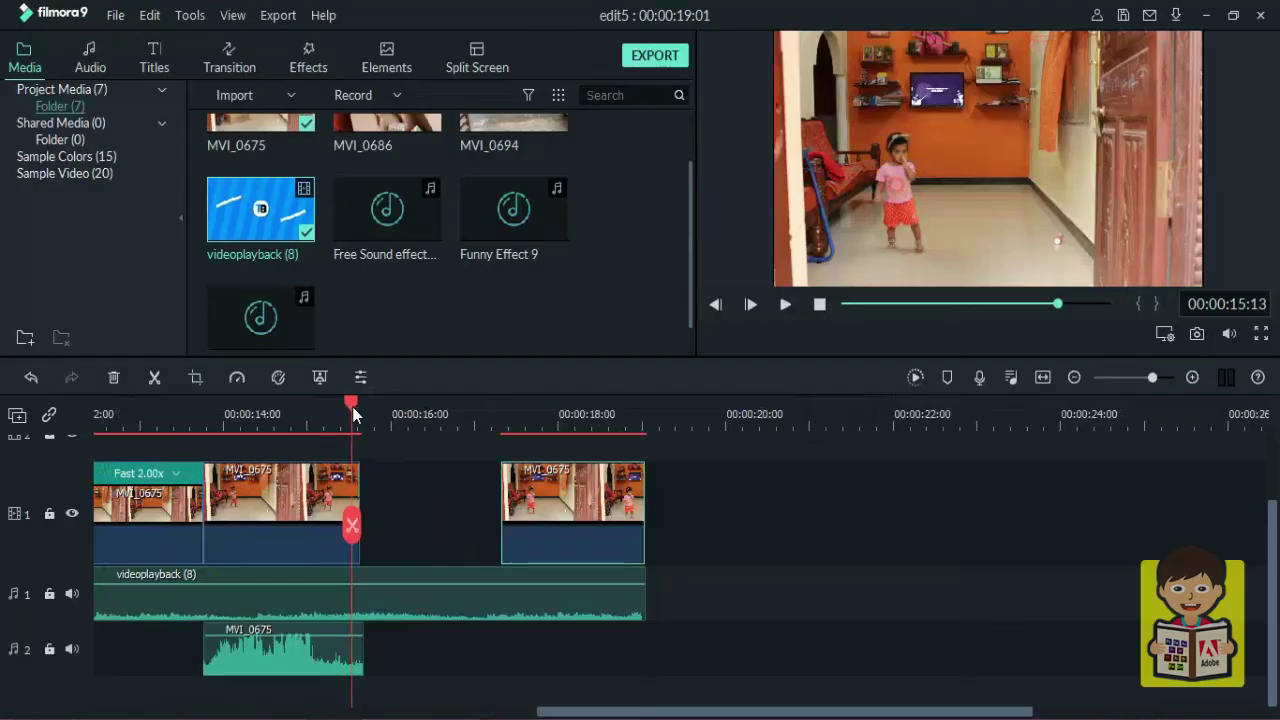
left_click(354, 406)
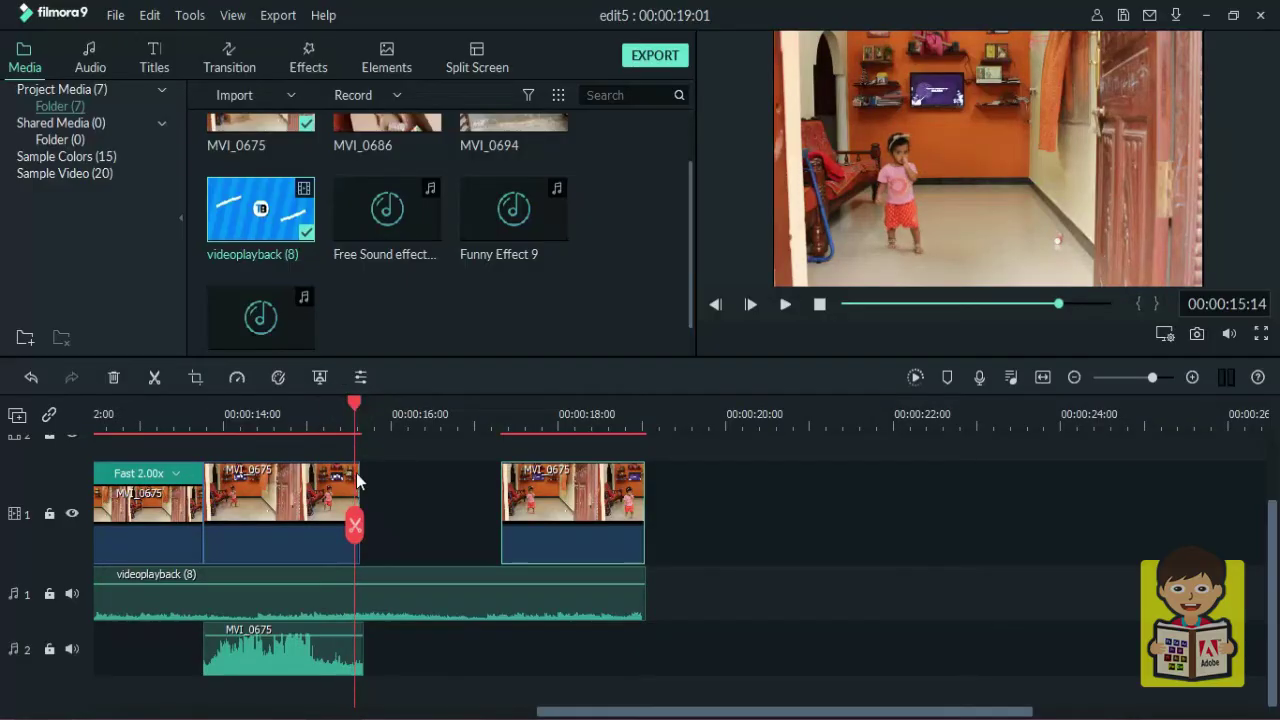
- Add a freeze frame at 00:00:15:15 in the MVI_0675 segment, filling the gap before the last segment, and play it back
right_click(359, 472)
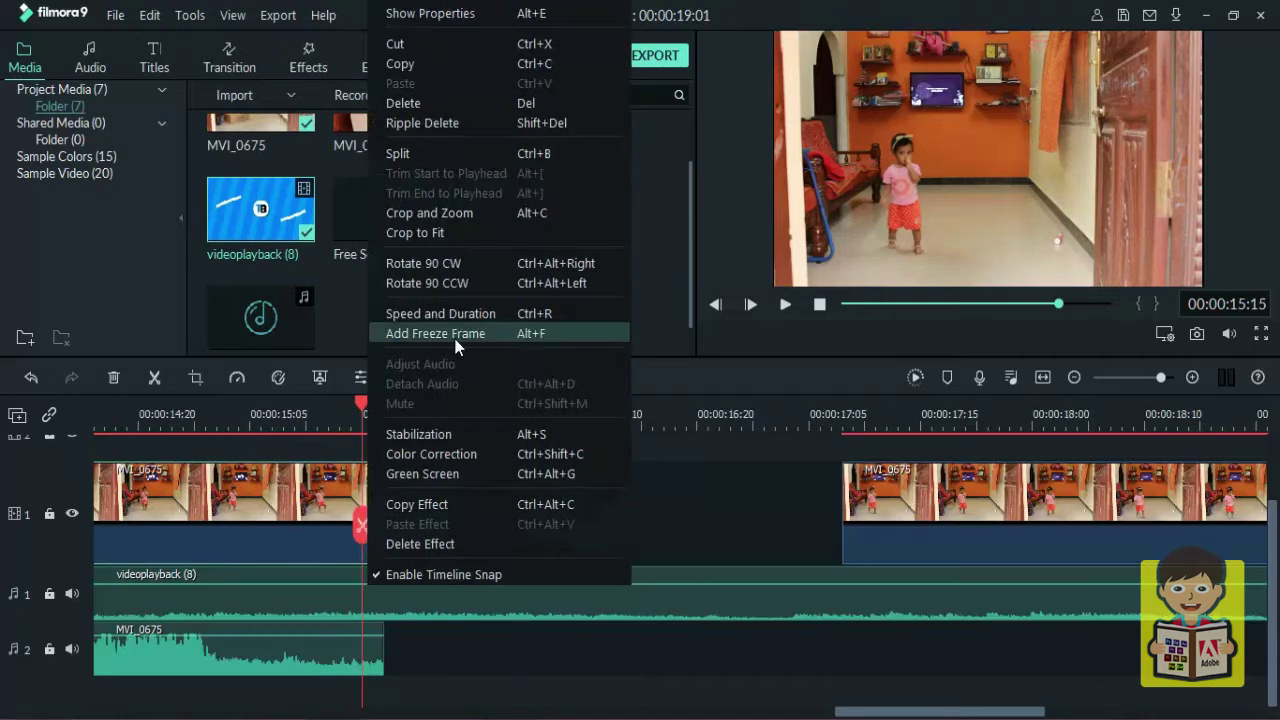
left_click(455, 343)
left_click_drag(648, 412, 479, 412)
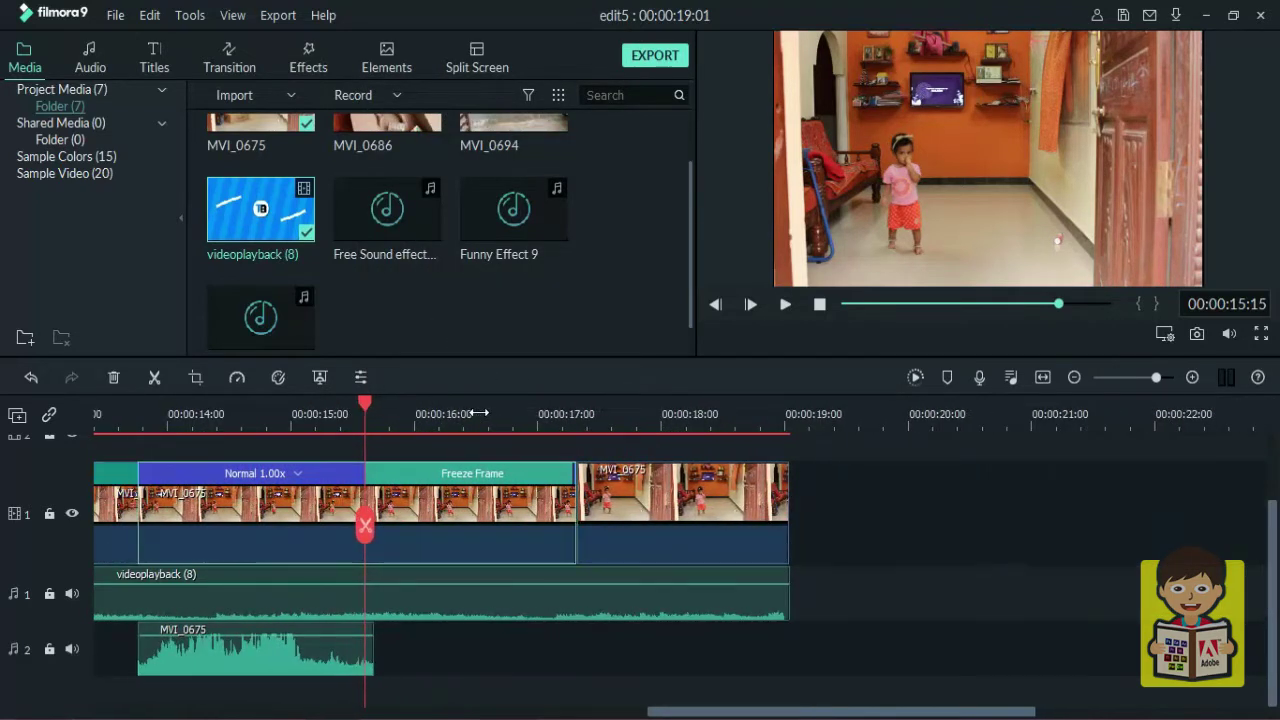
left_click_drag(365, 403, 404, 406)
left_click_drag(488, 412, 370, 448)
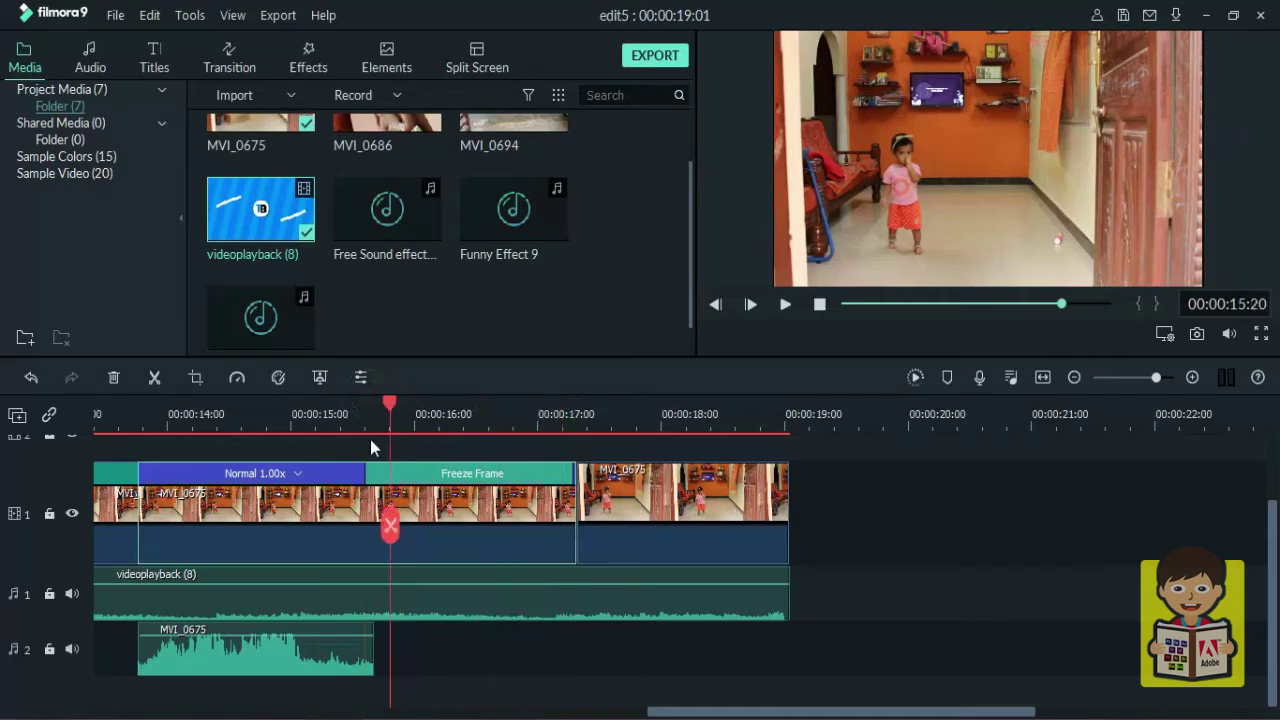
key("space")
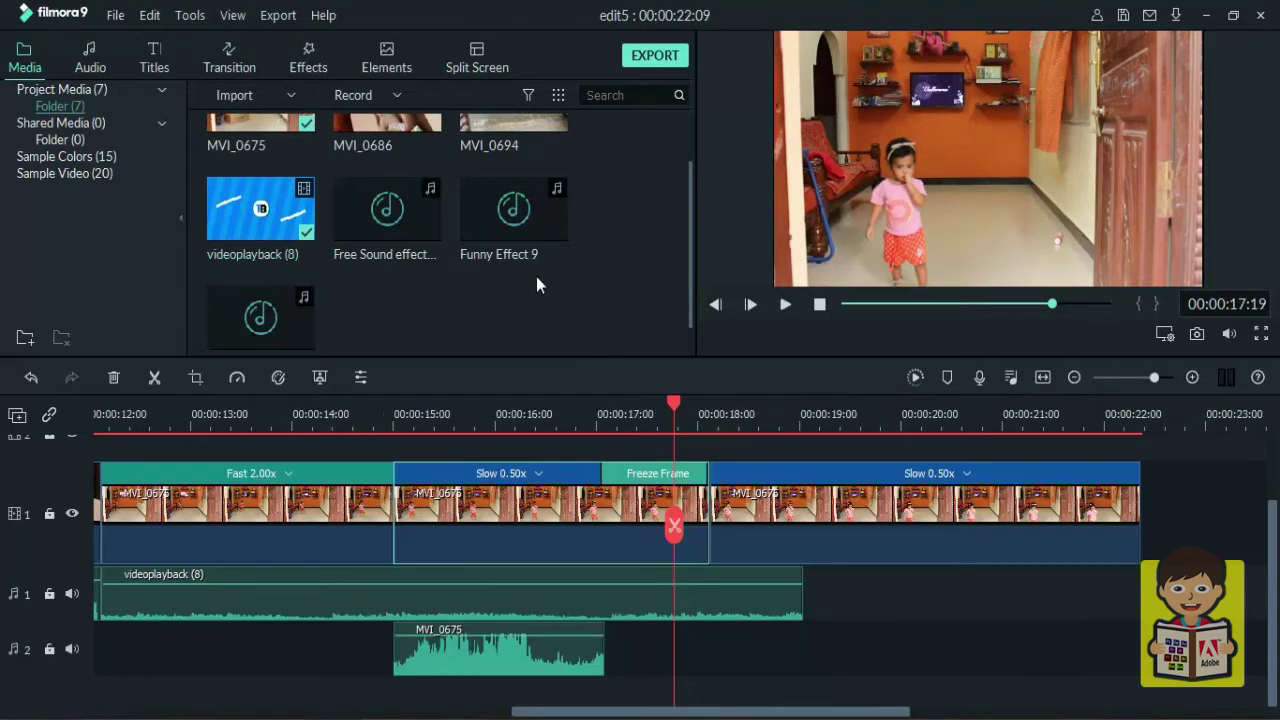
- Add Funny Effect 9 after the MVI_0675 audio on audio track 2 and cut away its part before 00:00:18:13
left_click_drag(484, 216, 625, 652)
left_click(745, 430)
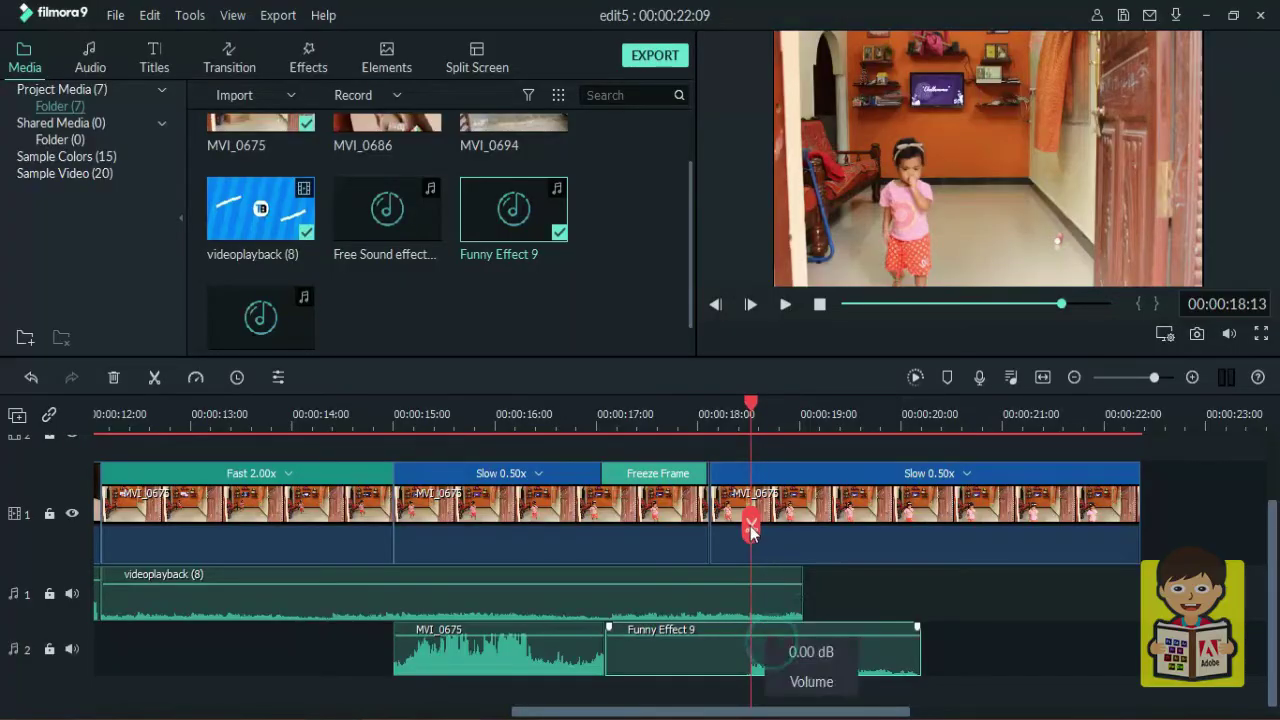
left_click(751, 525)
left_click(696, 659)
key("Delete")
- Move the remaining Funny Effect 9 piece against the end of the MVI_0675 audio and play back the freeze-frame section
left_click_drag(845, 656, 671, 629)
left_click(390, 410)
left_click(637, 410)
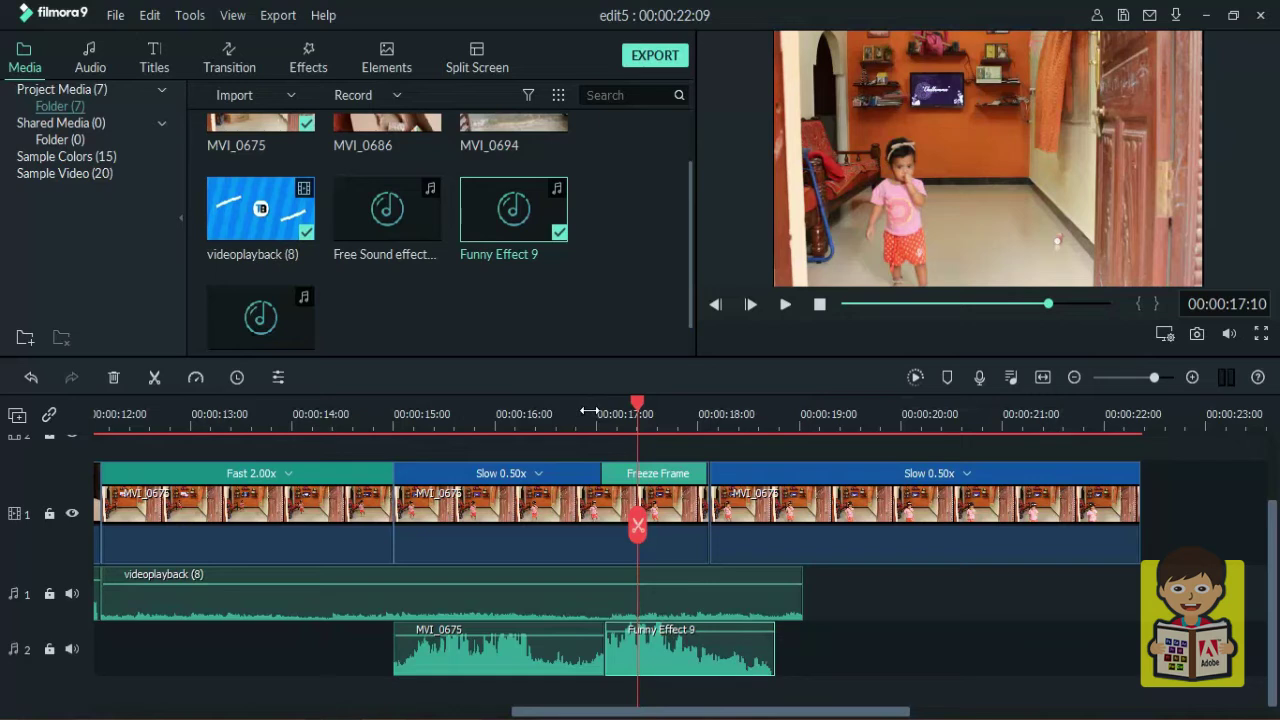
left_click(589, 411)
key("space")
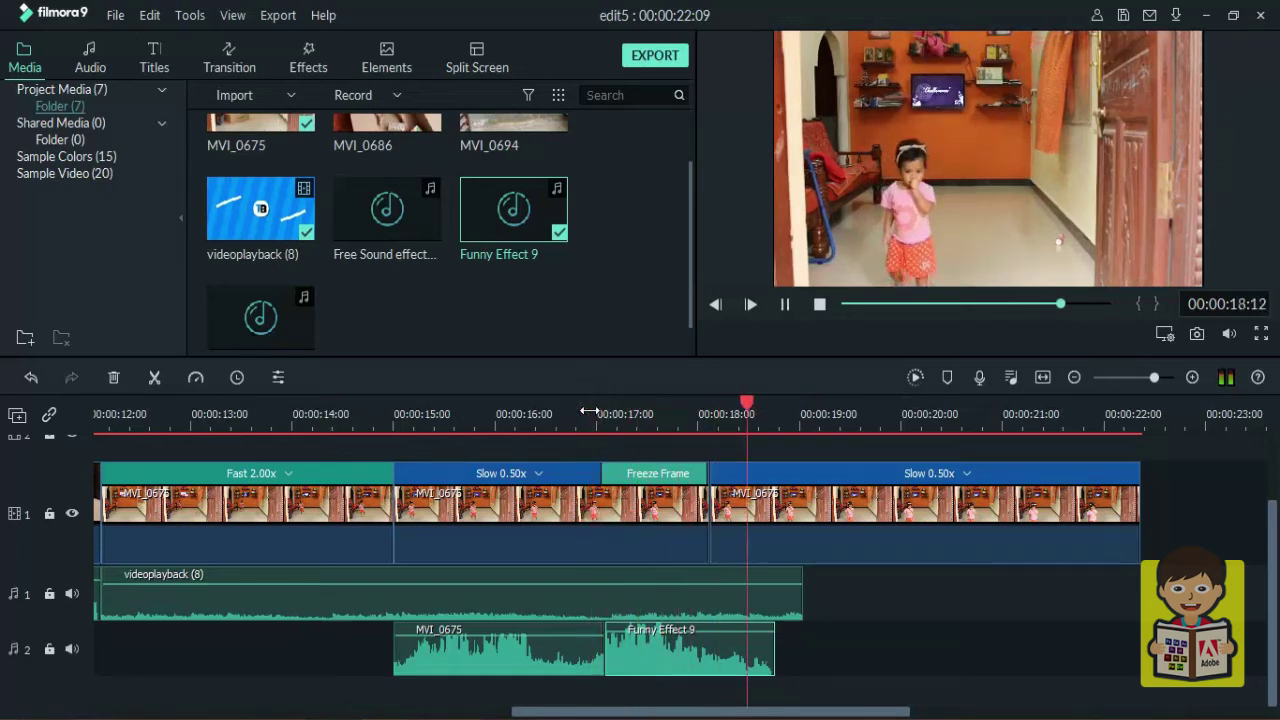
key("space")
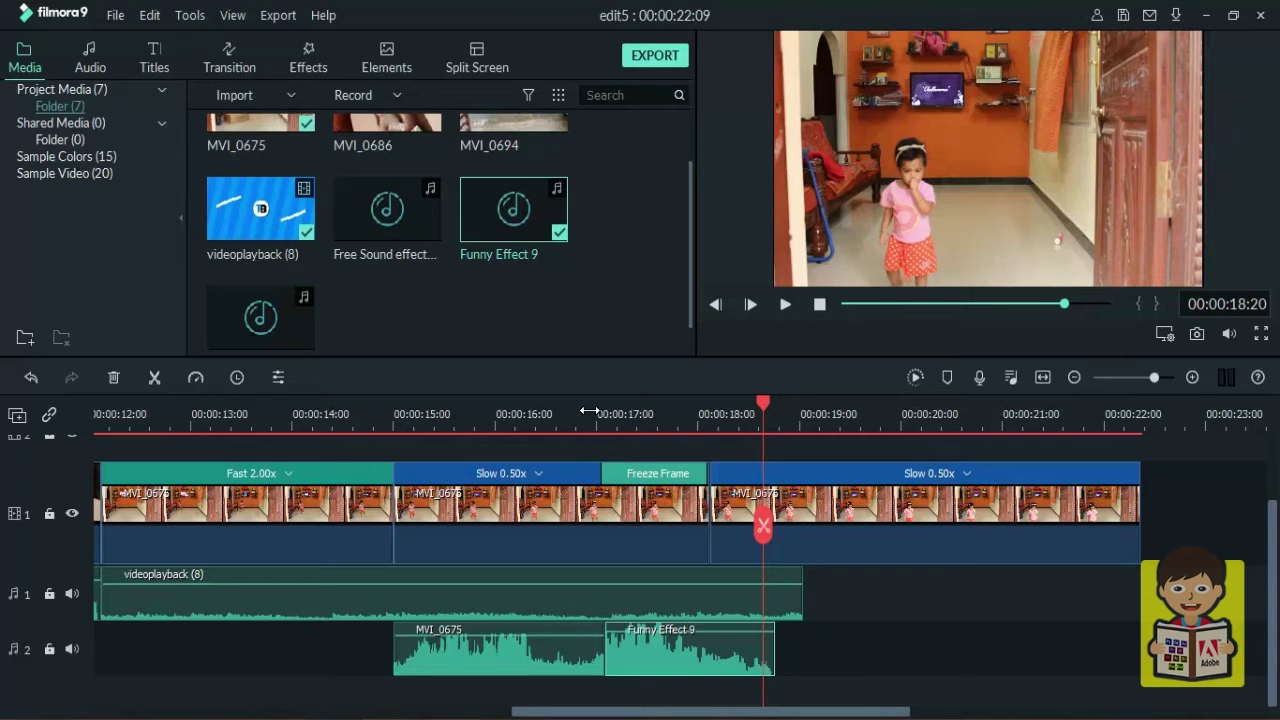
- Take a snapshot of the freeze frame at 00:00:17:14
scroll(640, 417, "down", 2)
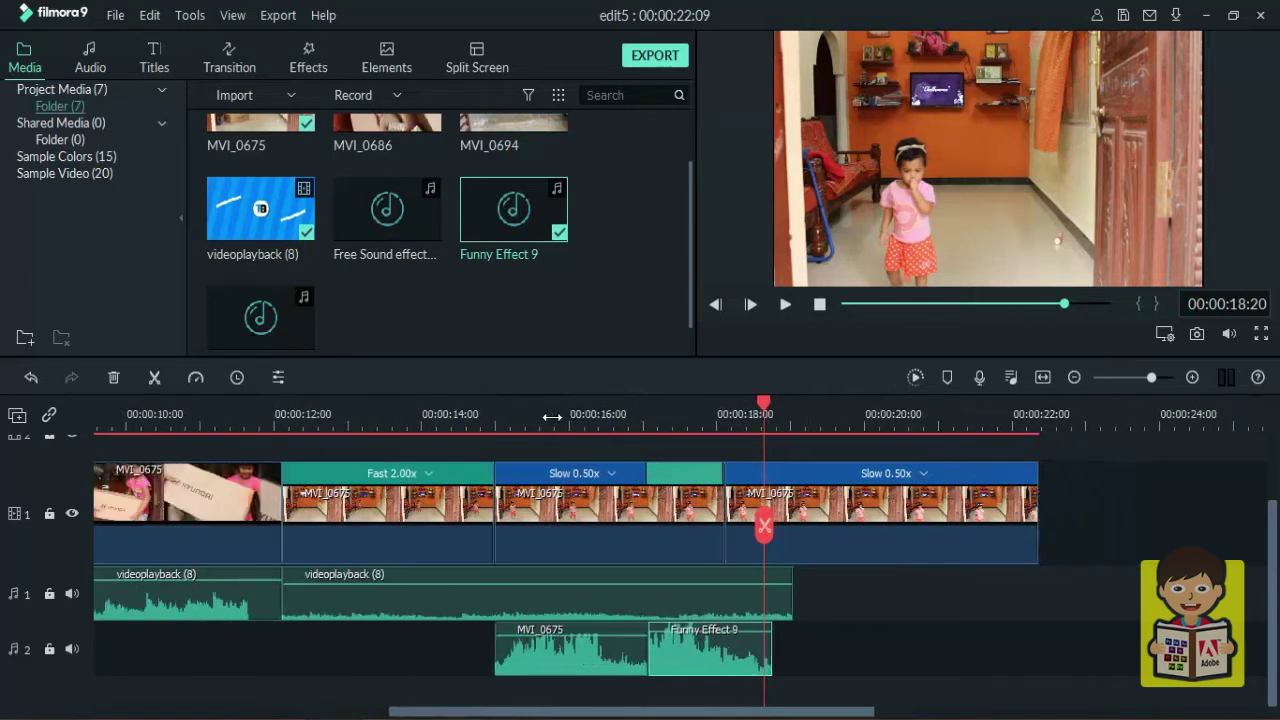
left_click(665, 414)
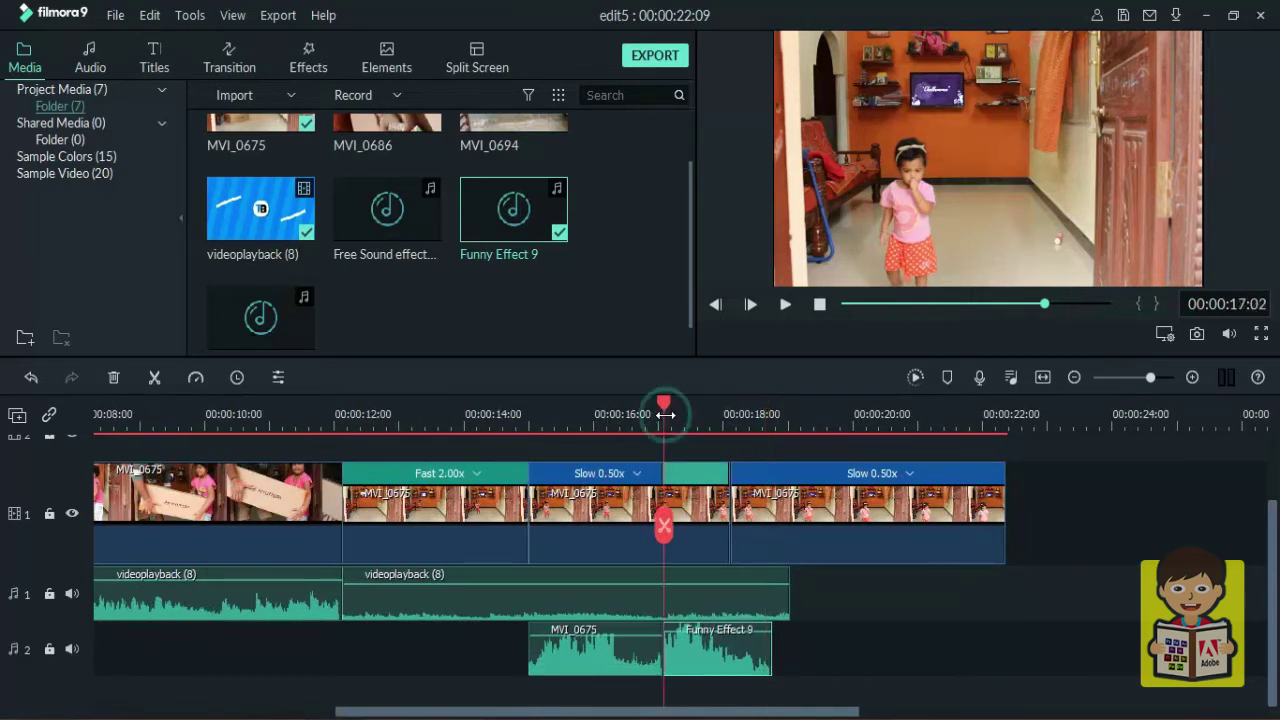
left_click(1200, 334)
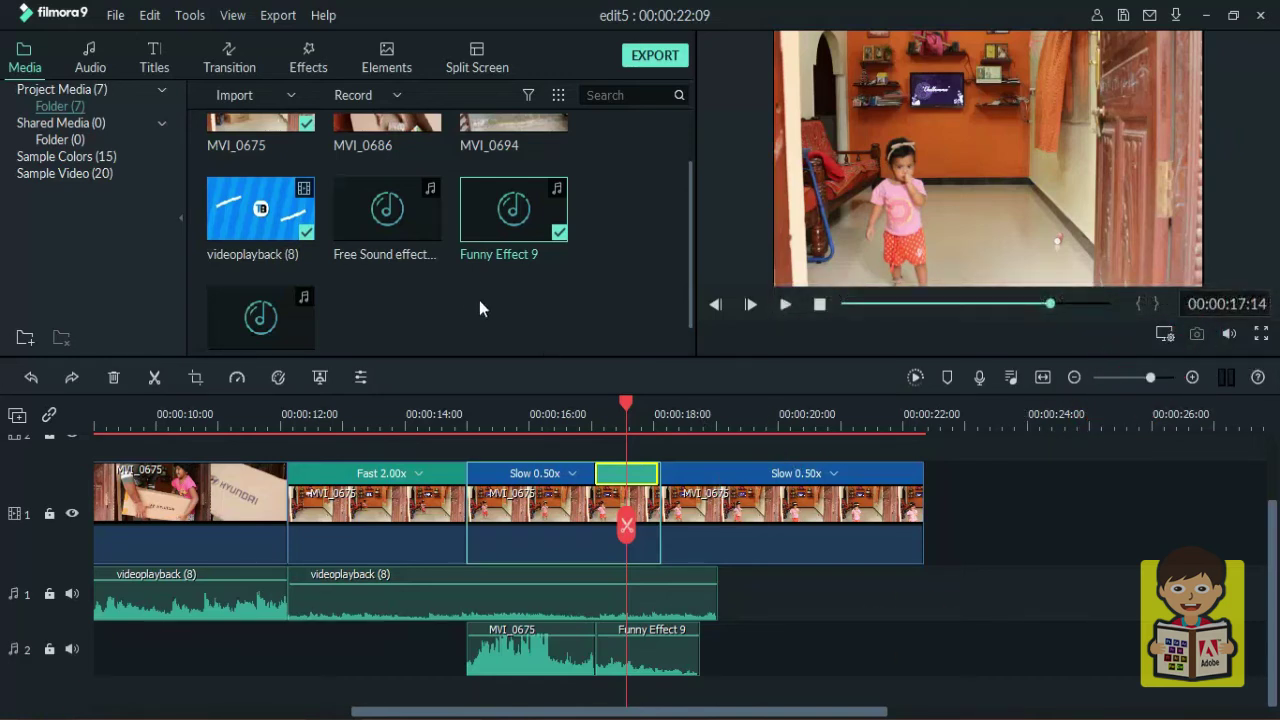
scroll(533, 290, "down", 1)
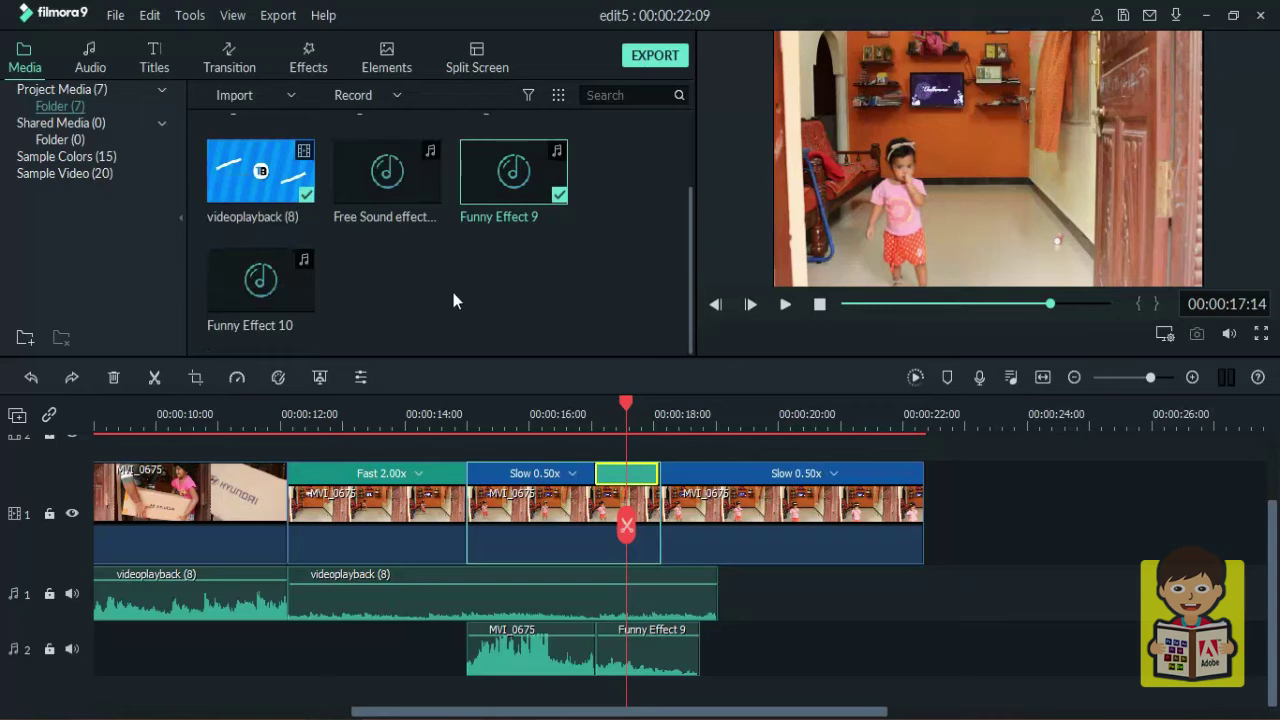
key("ctrl+alt+s")
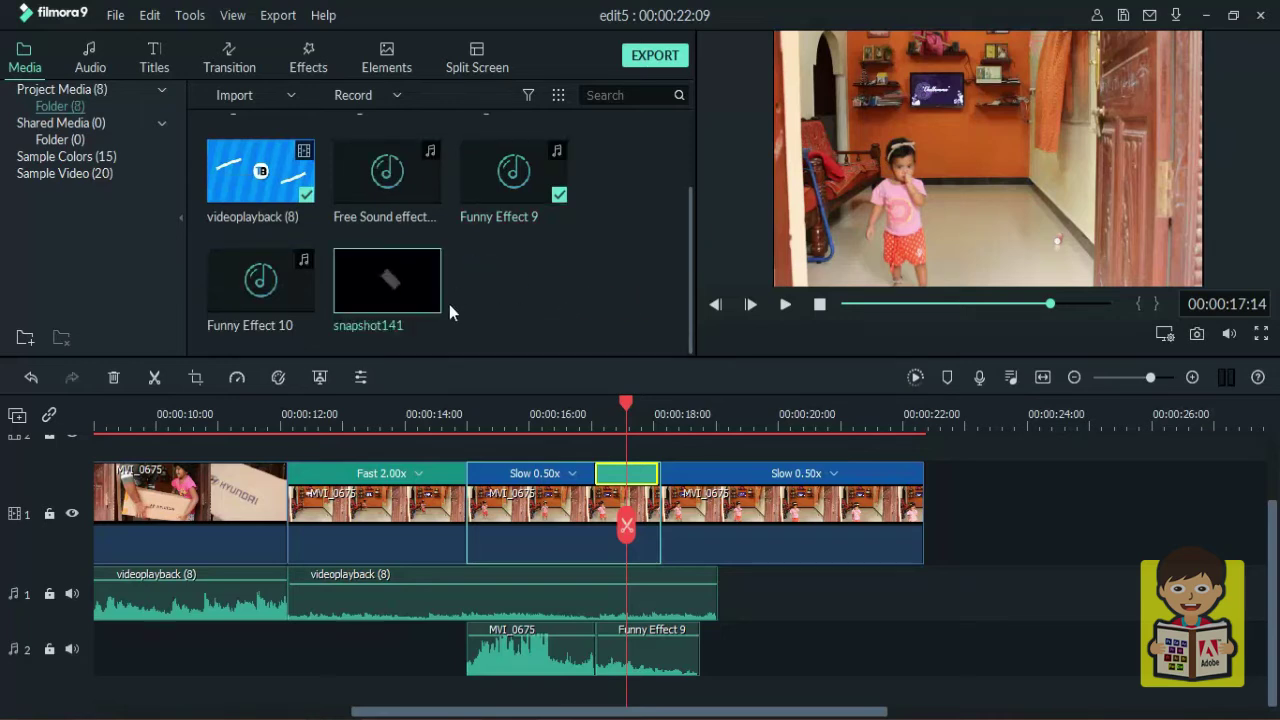
- Place snapshot141 on video track 2 at the start of the freeze frame and shorten it to end just past the freeze frame
left_click_drag(427, 320, 582, 489)
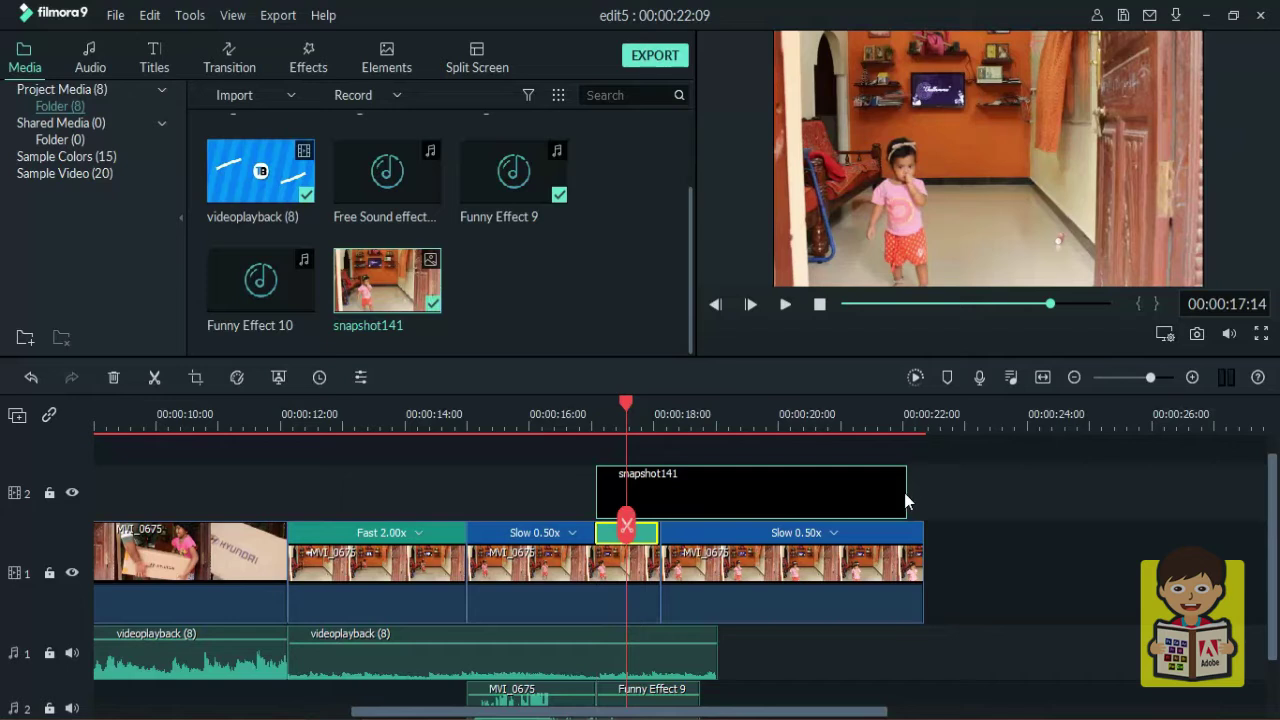
left_click_drag(907, 492, 672, 492)
left_click_drag(628, 403, 599, 407)
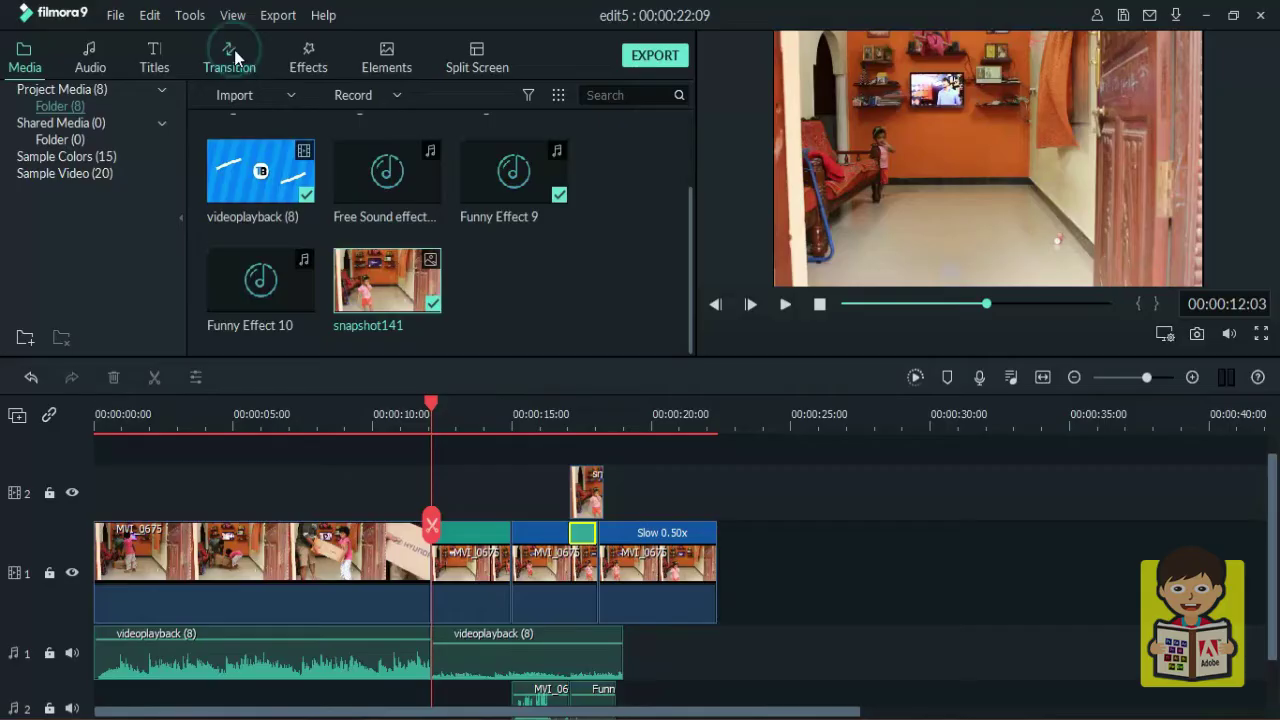
- Try the Wind transition at the cut between the first MVI_0675 segment and the 2.00x segment
left_click(234, 50)
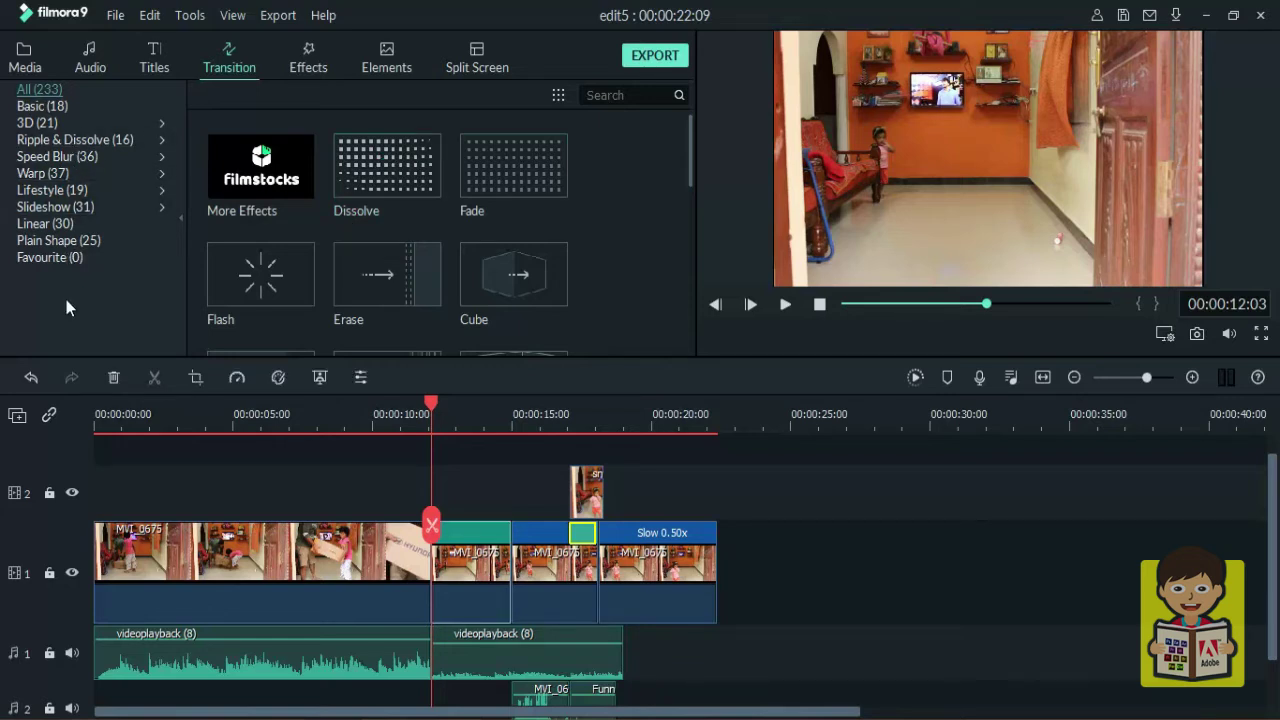
scroll(570, 250, "down", 10)
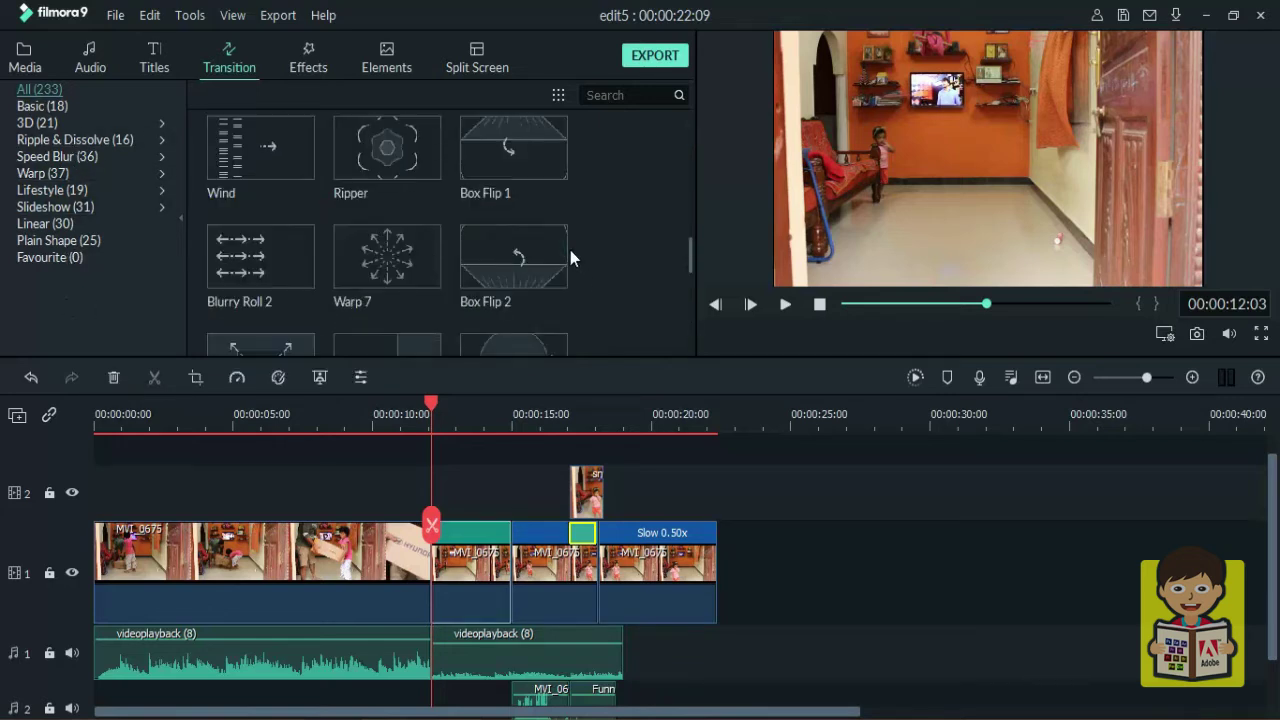
scroll(570, 258, "down", 3)
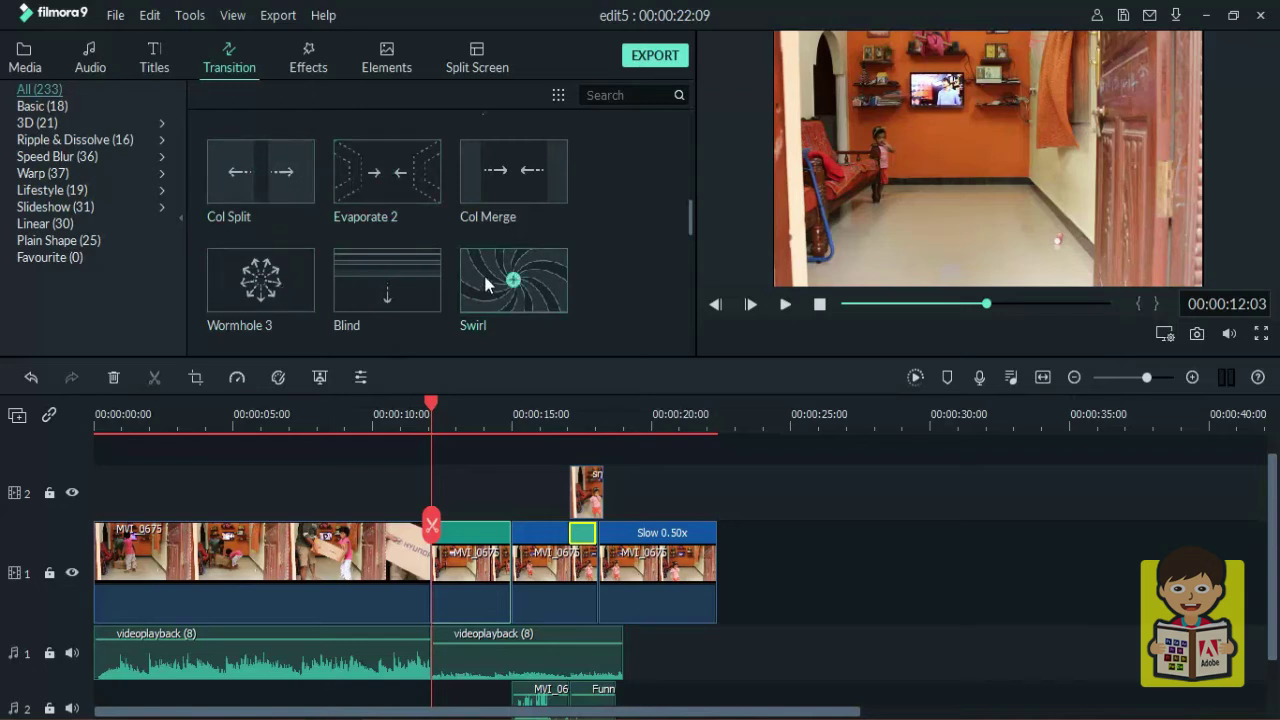
scroll(322, 209, "up", 10)
scroll(451, 208, "down", 8)
scroll(452, 208, "up", 8)
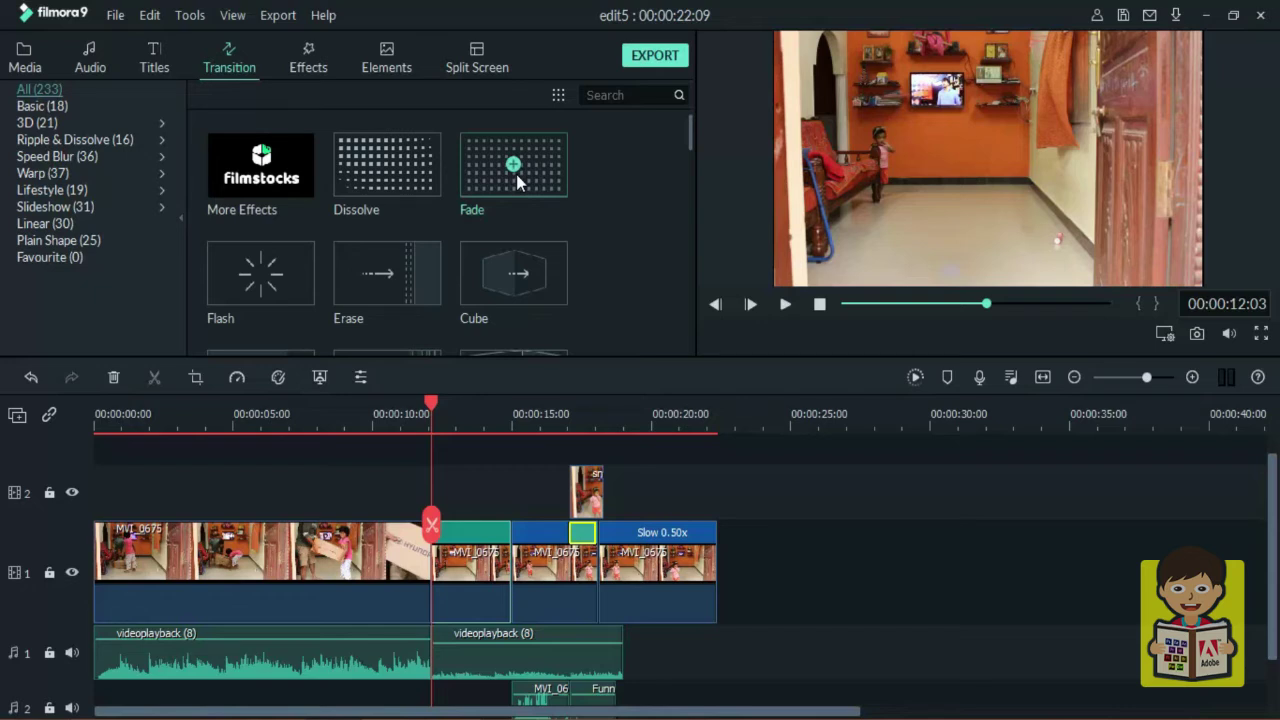
scroll(300, 190, "down", 5)
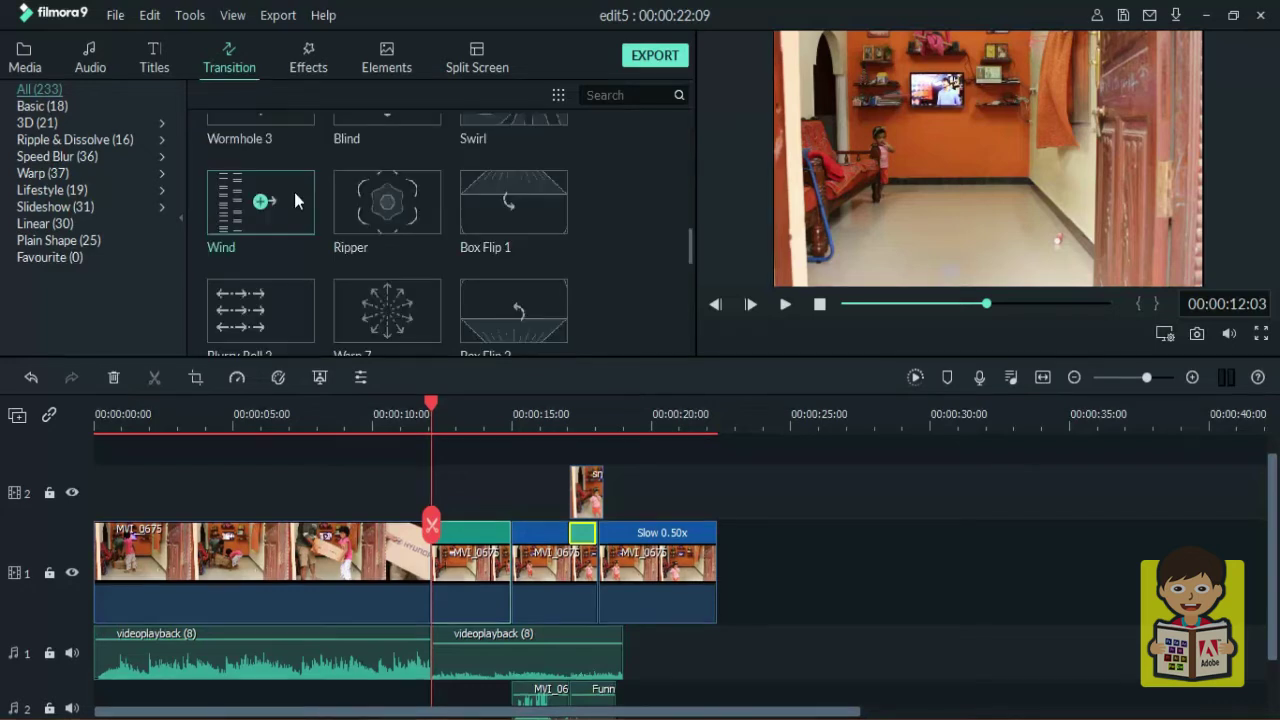
left_click_drag(290, 192, 430, 565)
left_click_drag(431, 405, 460, 412)
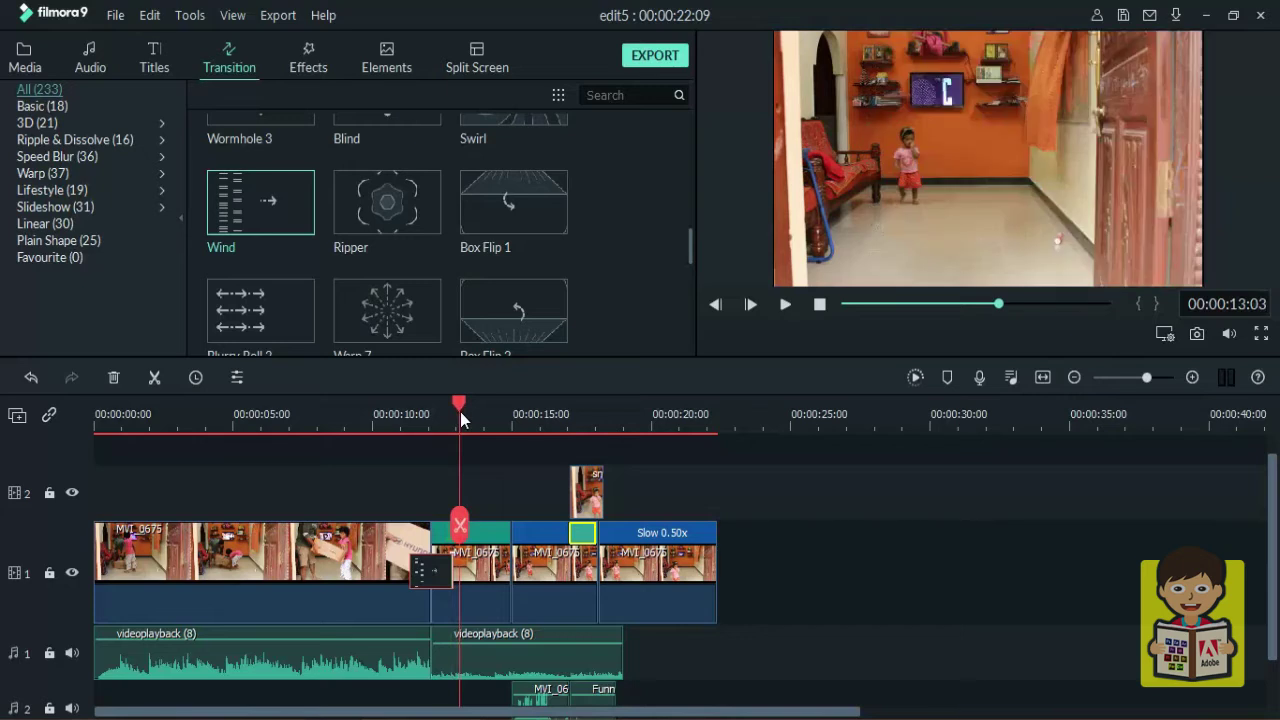
- Replace the transition between the first MVI_0675 segment and the 2.00x segment with Warp Zoom 3 and preview it
left_click(430, 575)
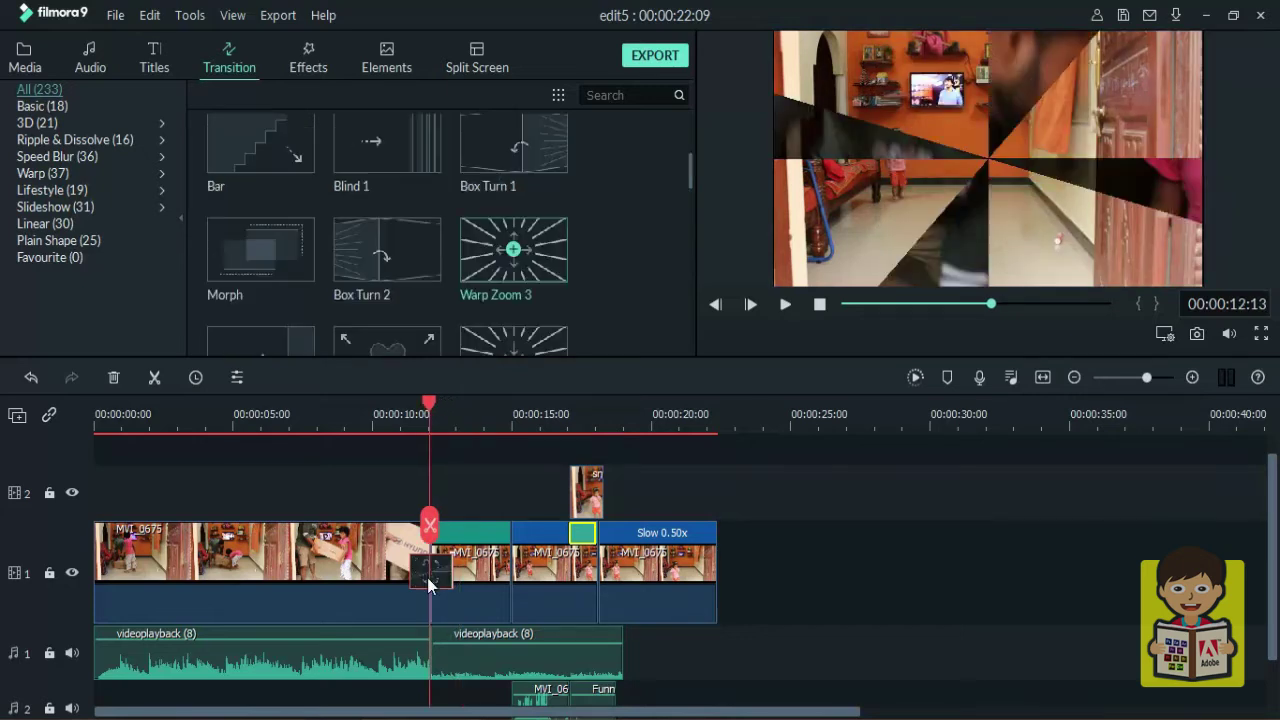
left_click_drag(502, 280, 430, 572)
left_click(398, 419)
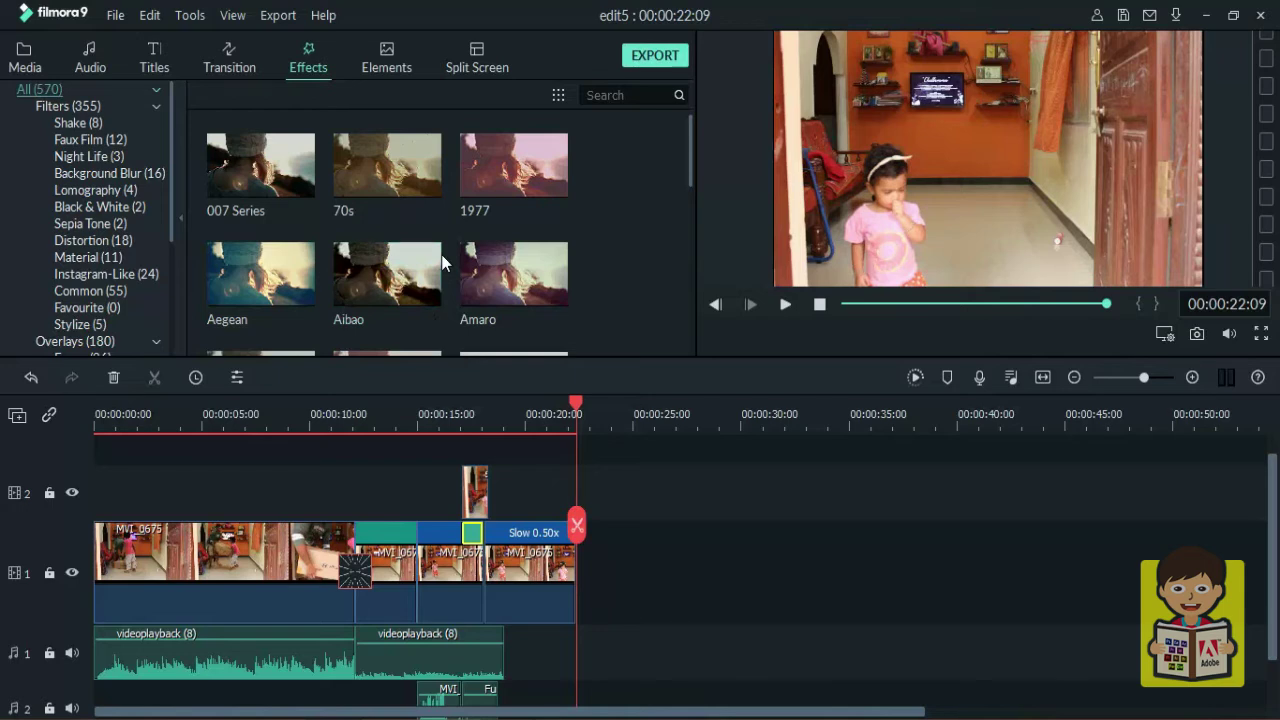
- Apply the B&W Film filter to snapshot141 on video track 2 and play it back from 00:00:17:00
scroll(445, 262, "down", 3)
left_click_drag(513, 210, 477, 490)
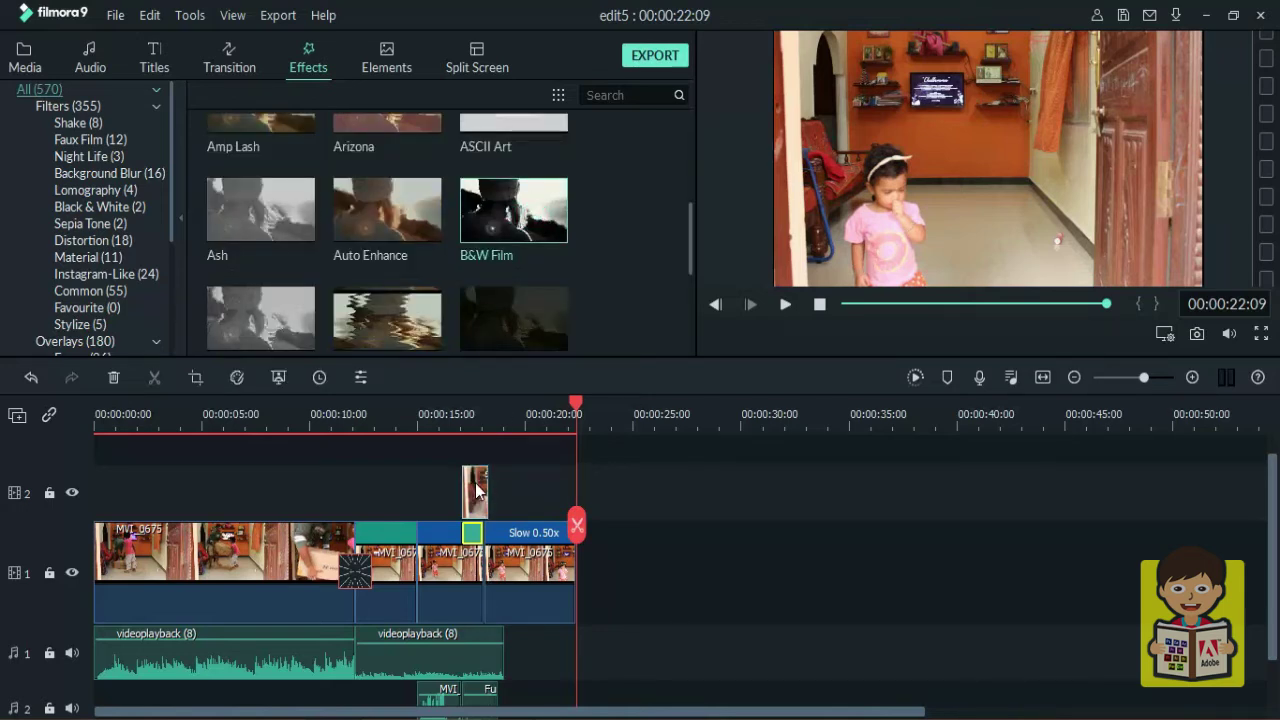
left_click(471, 414)
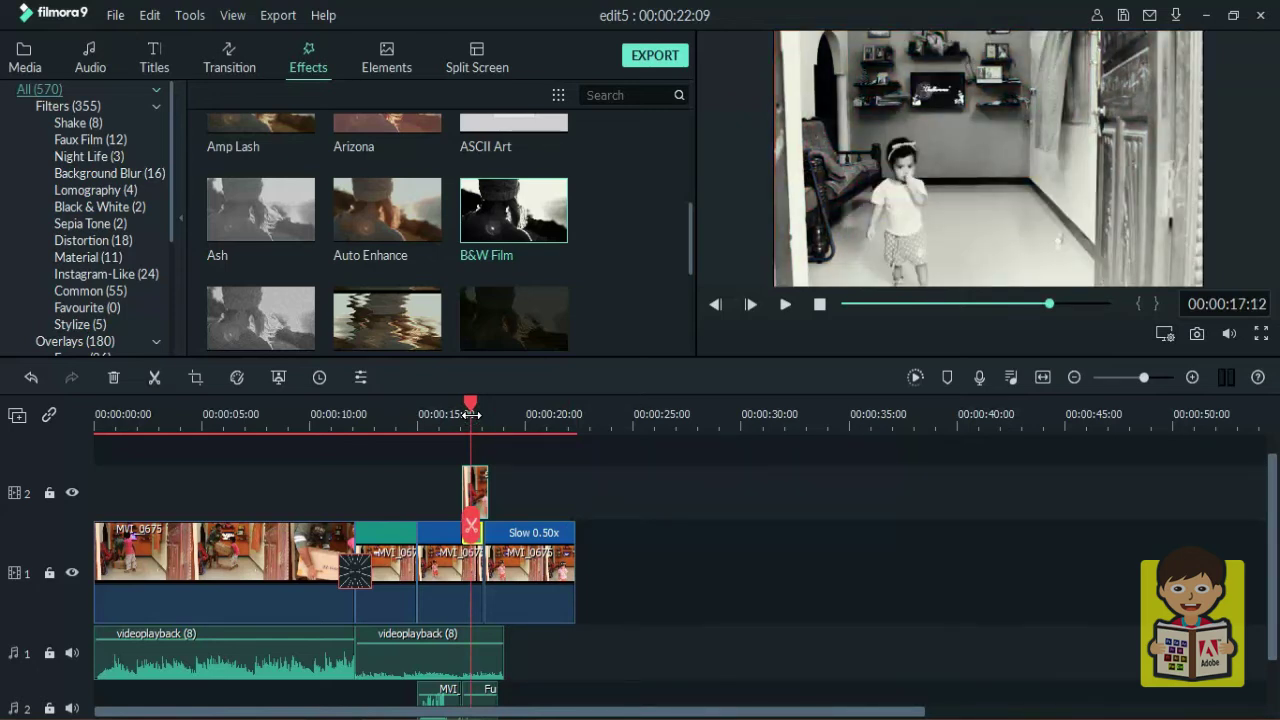
left_click_drag(471, 414, 461, 413)
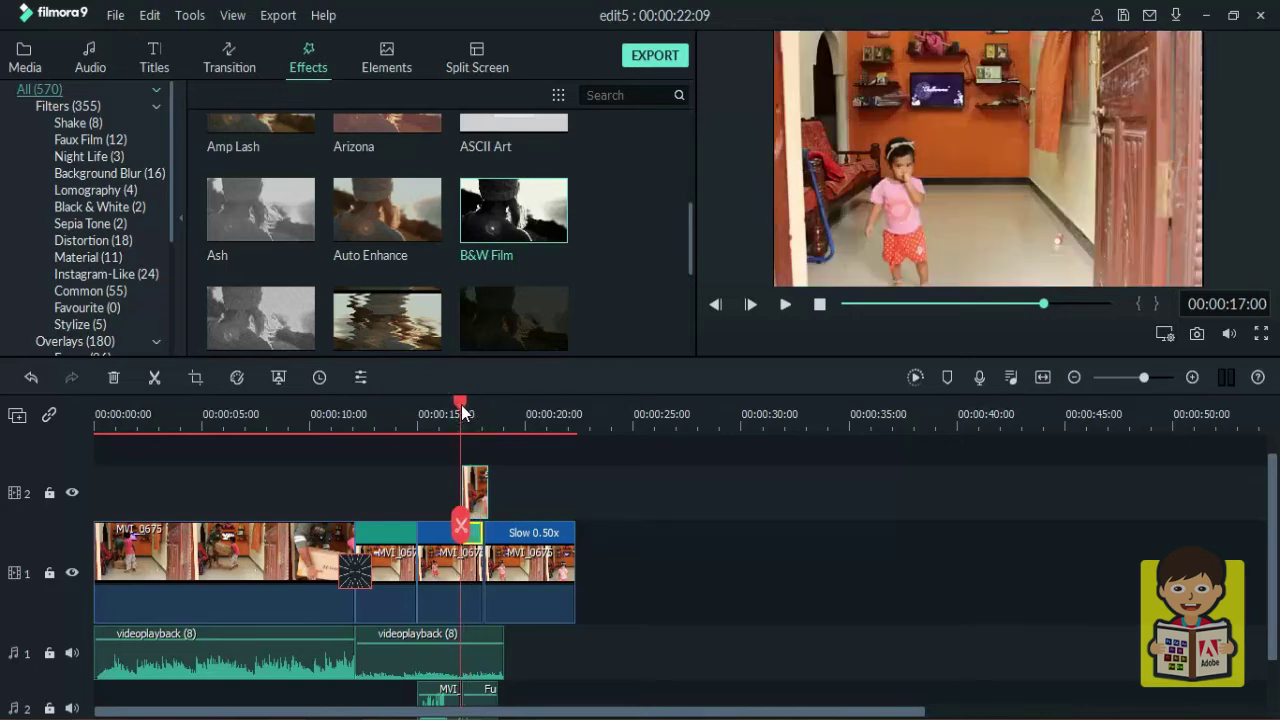
key("space")
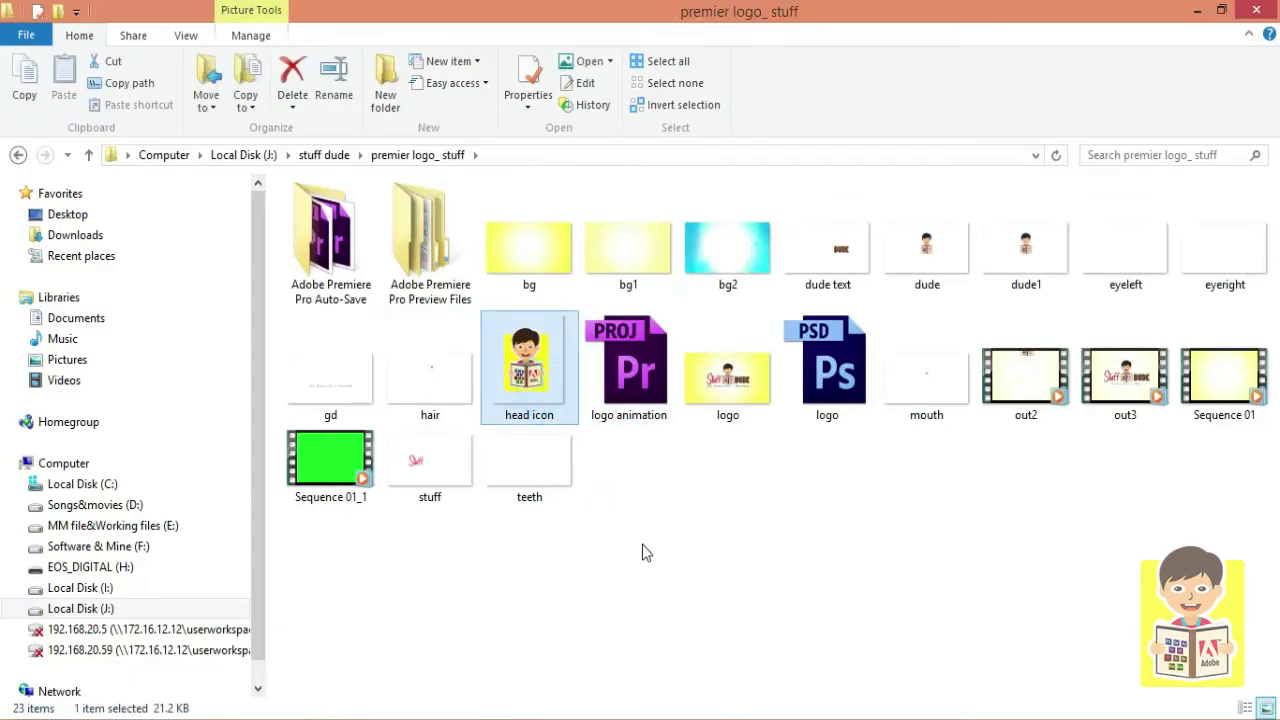
- Bring the head icon image from the premier logo_ stuff folder into the Filmora9 project media
left_click_drag(642, 544, 560, 420)
left_click(558, 418)
key("alt+Tab")
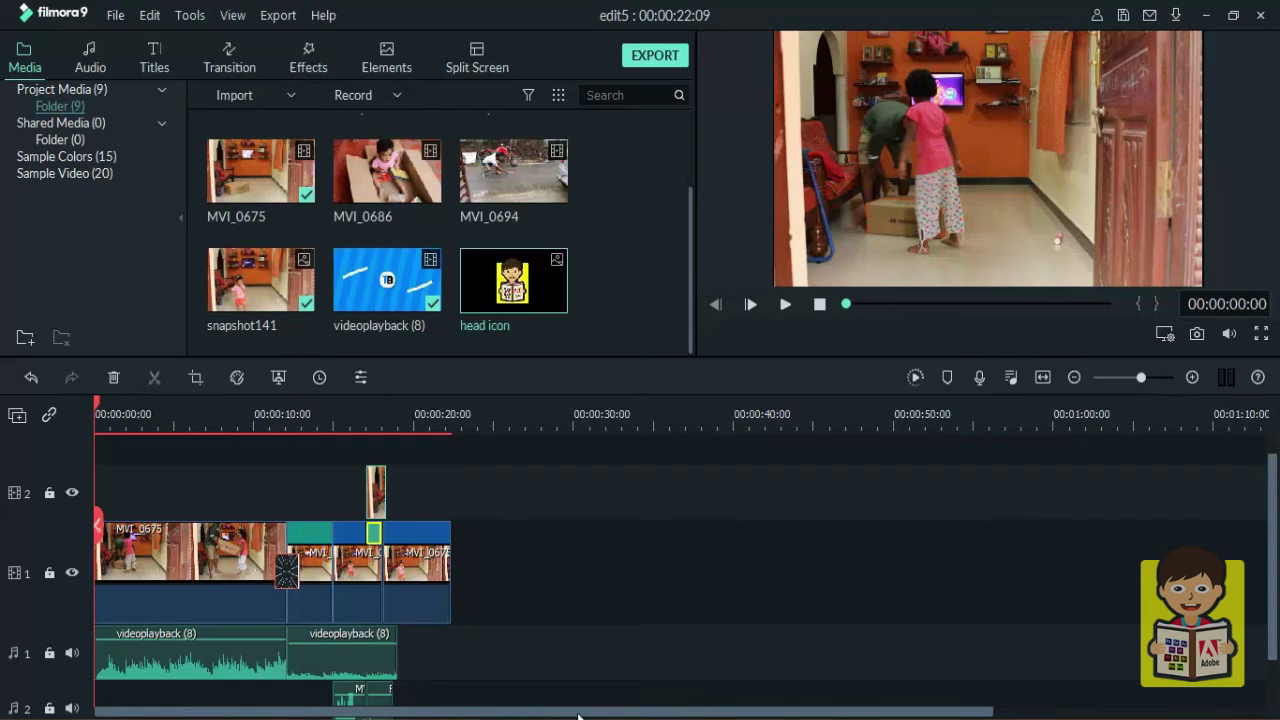
- Place the head icon image on video track 3 at the start of the timeline and preview it at 00:00:01:11
scroll(360, 519, "up", 1)
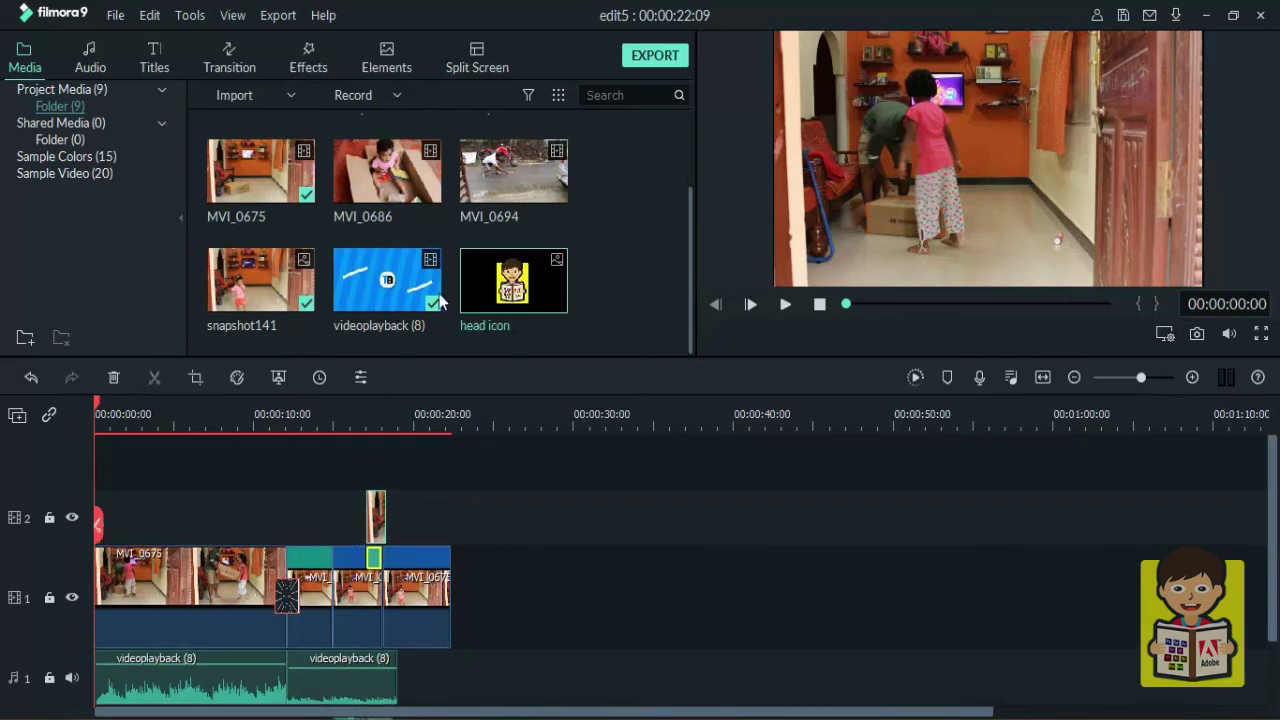
left_click_drag(513, 282, 134, 482)
left_click_drag(95, 403, 117, 405)
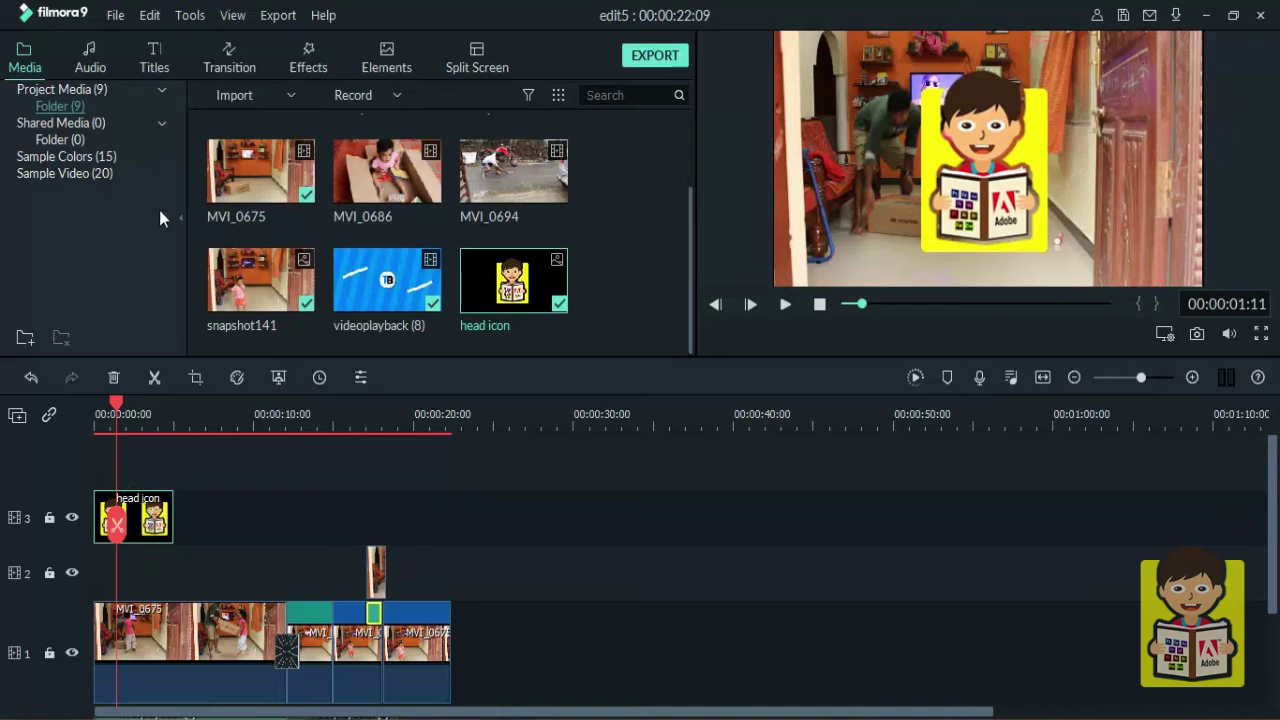
- Scale the head icon to 30% and position it in the lower-left corner of the video frame at X -198.0, Y -90.6
key("alt+e")
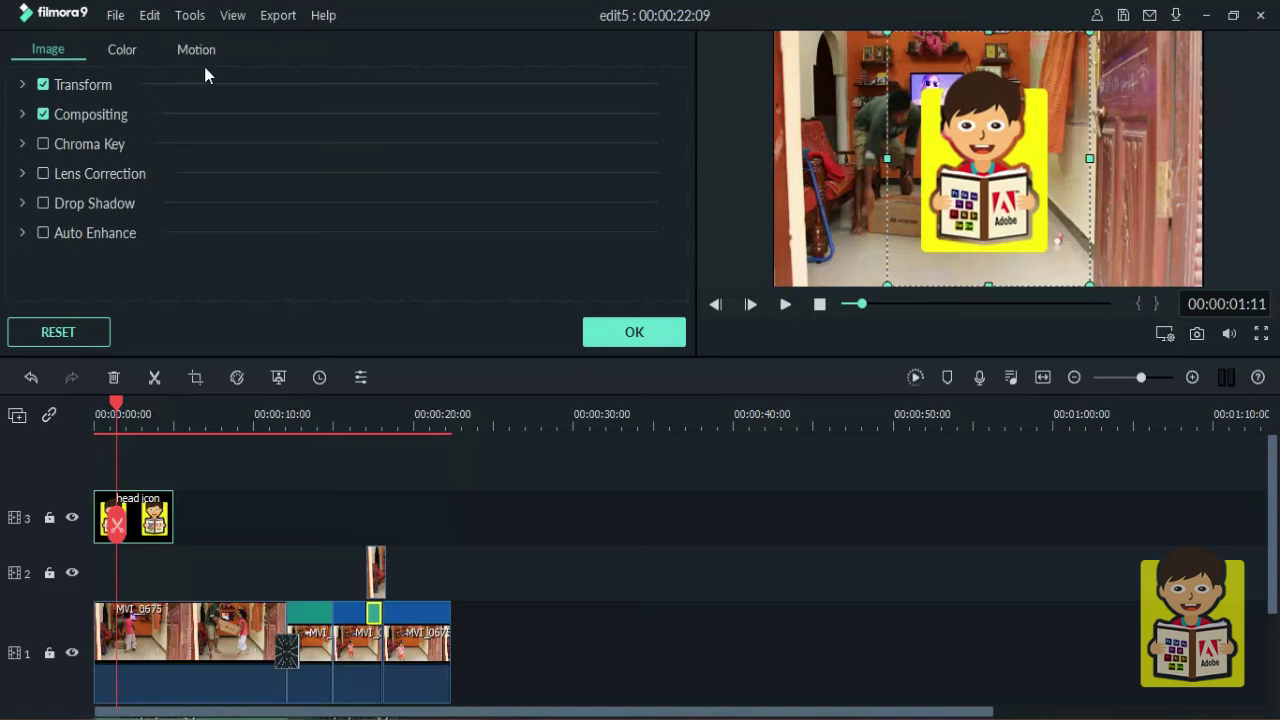
left_click(22, 84)
left_click(540, 195)
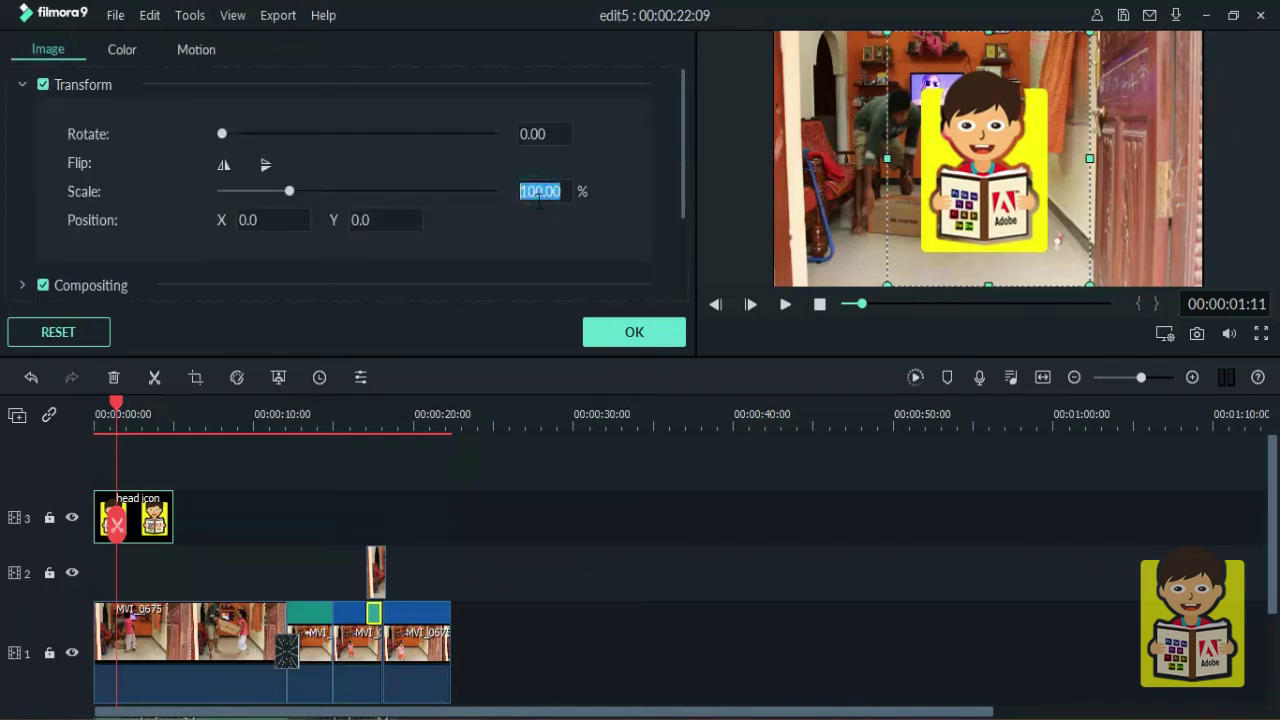
type("30")
key("Return")
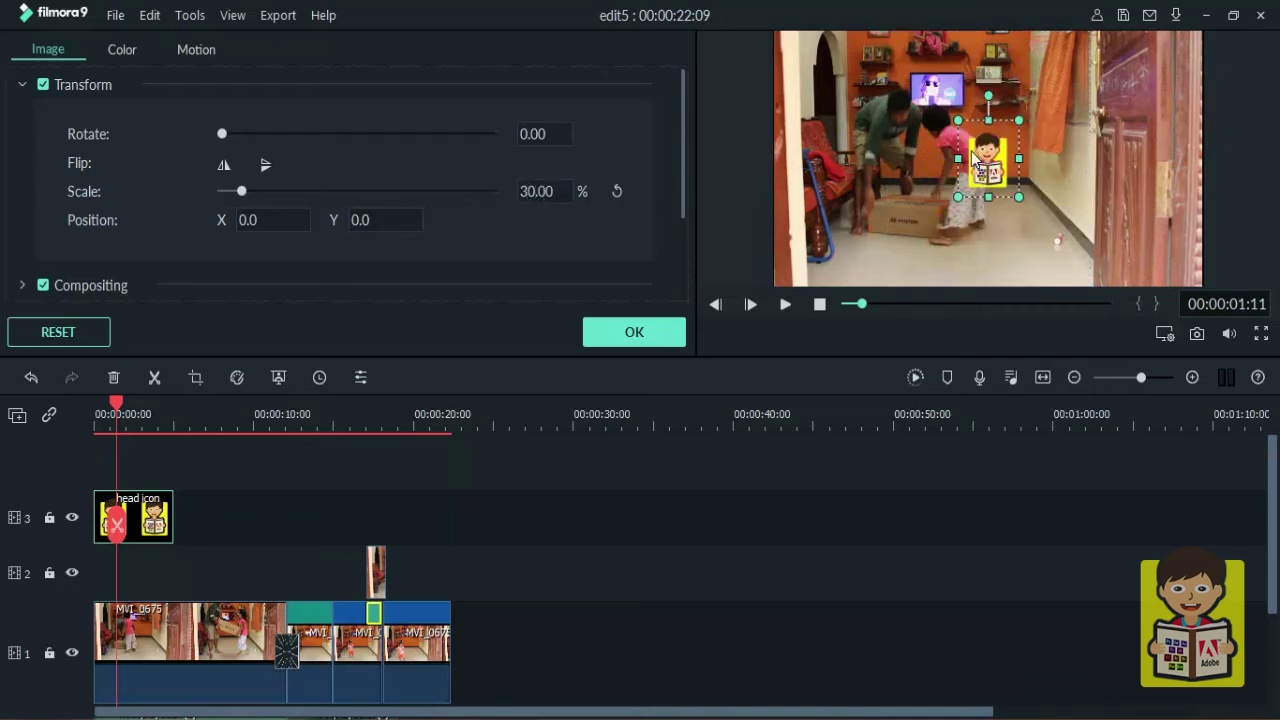
left_click_drag(970, 120, 778, 214)
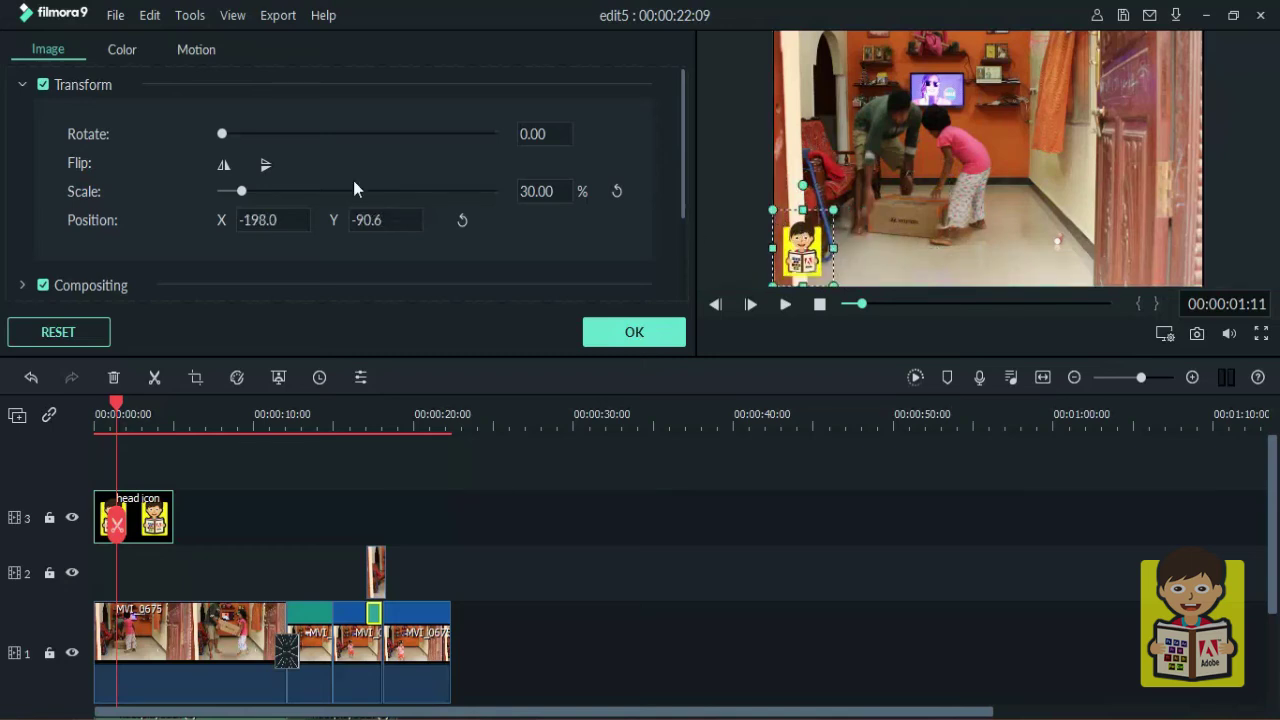
scroll(209, 264, "down", 2)
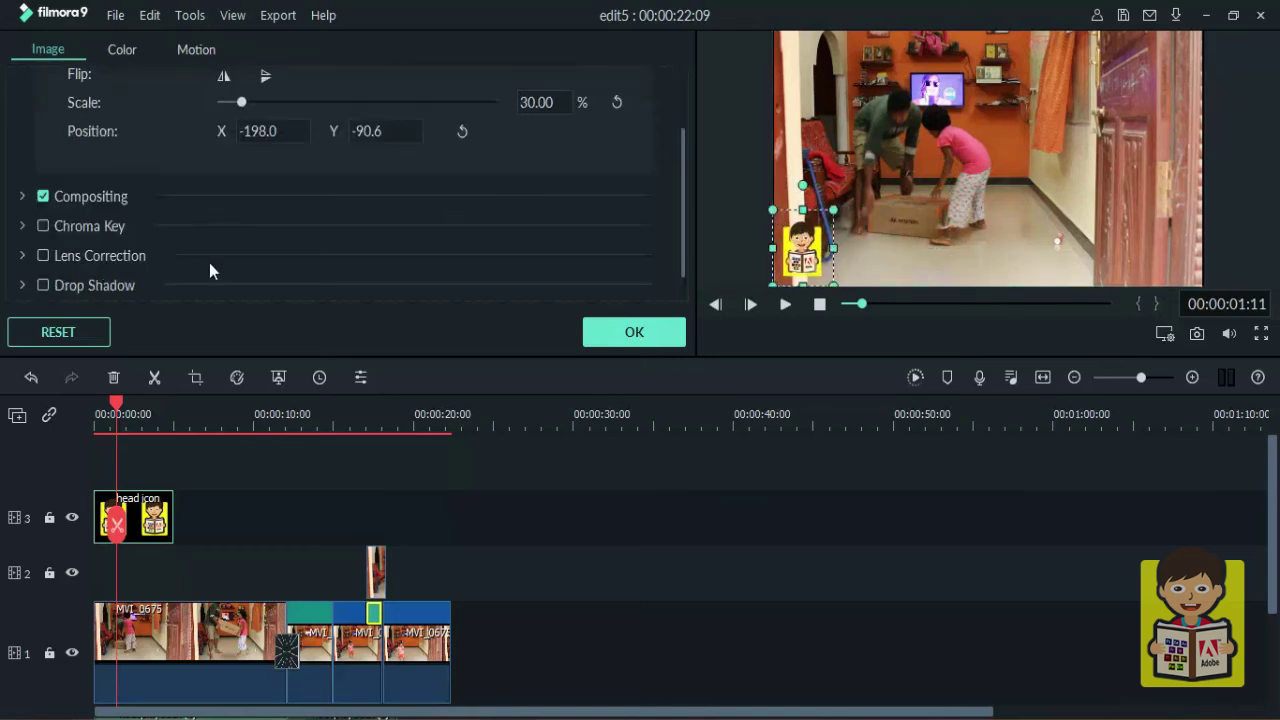
- Lower the head icon's opacity to 75.17% and extend its clip on video track 3 to the end of the MVI_0675 footage
left_click(23, 197)
left_click_drag(480, 279, 427, 276)
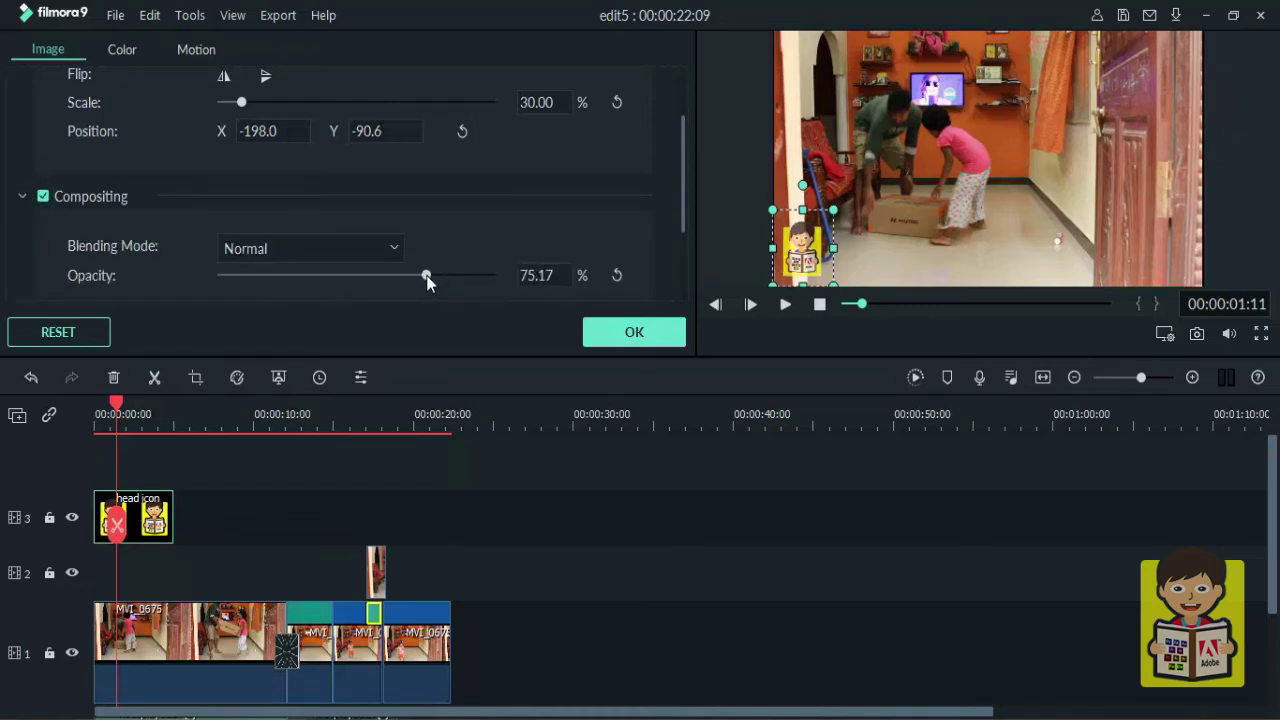
left_click(632, 333)
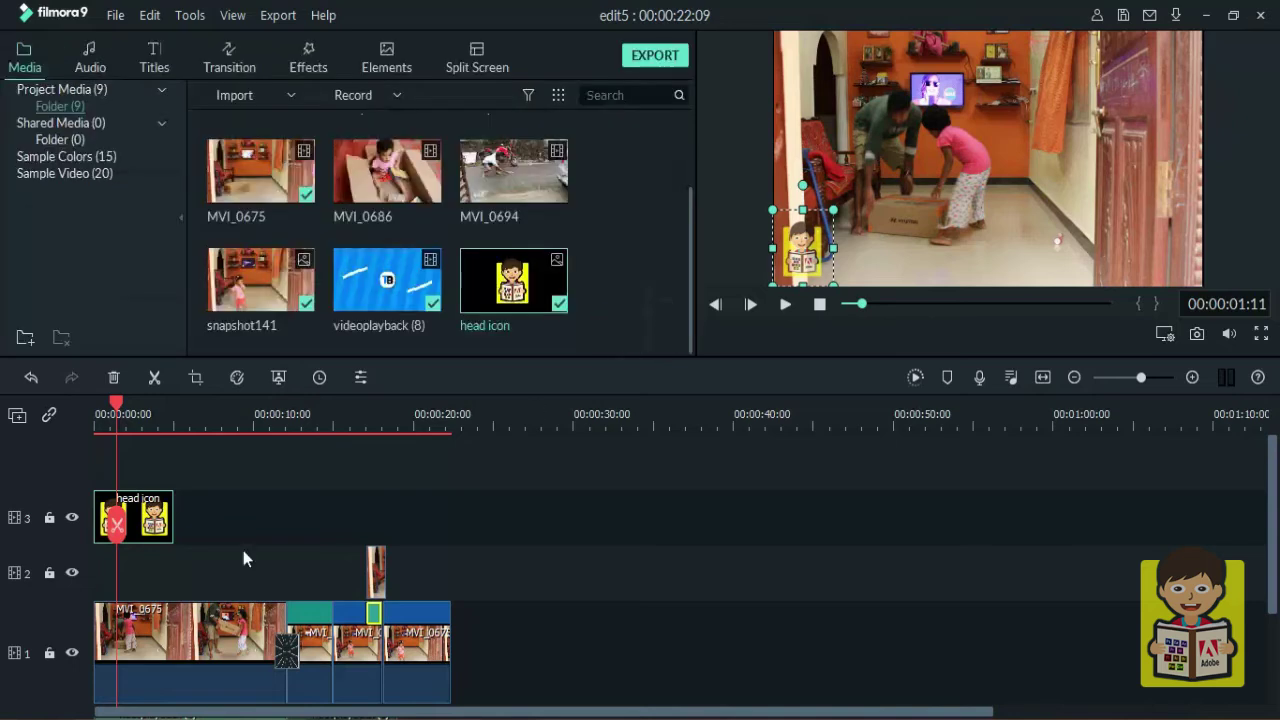
left_click_drag(173, 514, 447, 513)
left_click(405, 413)
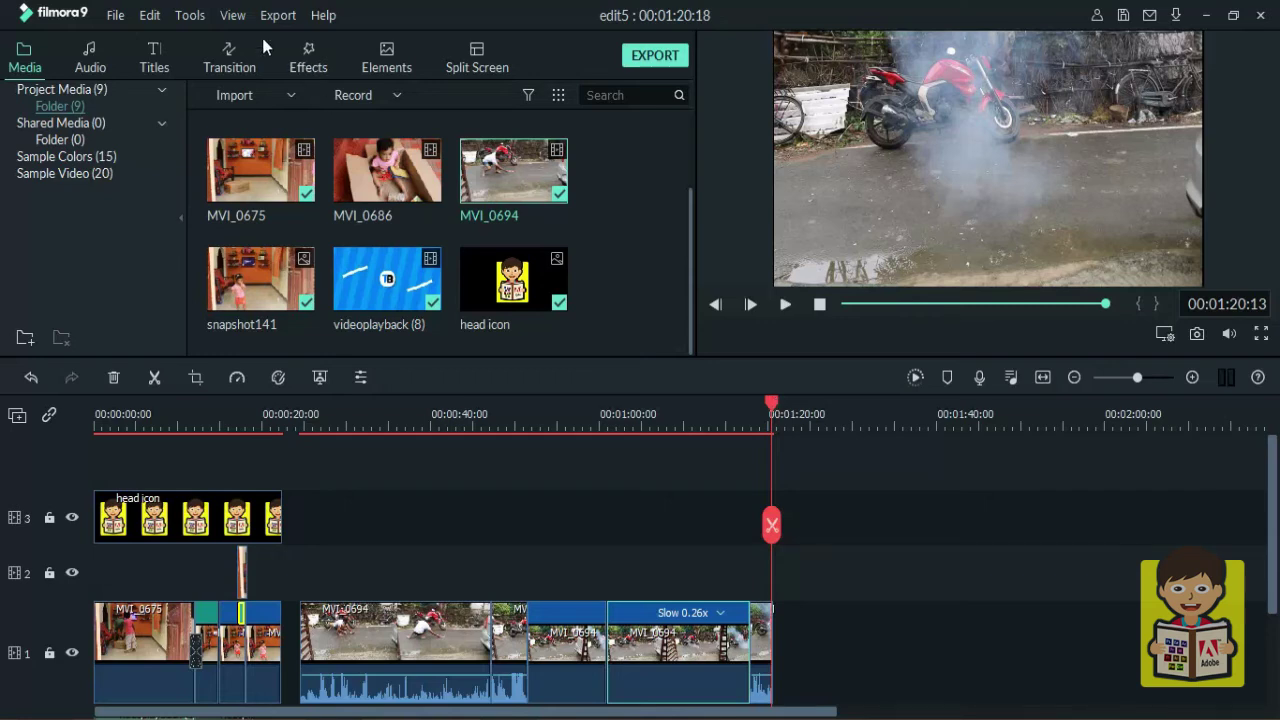
- Place the Credit 5 title on video track 2 right after the last MVI_0694 clip and preview it at 00:01:21:15
left_click(155, 55)
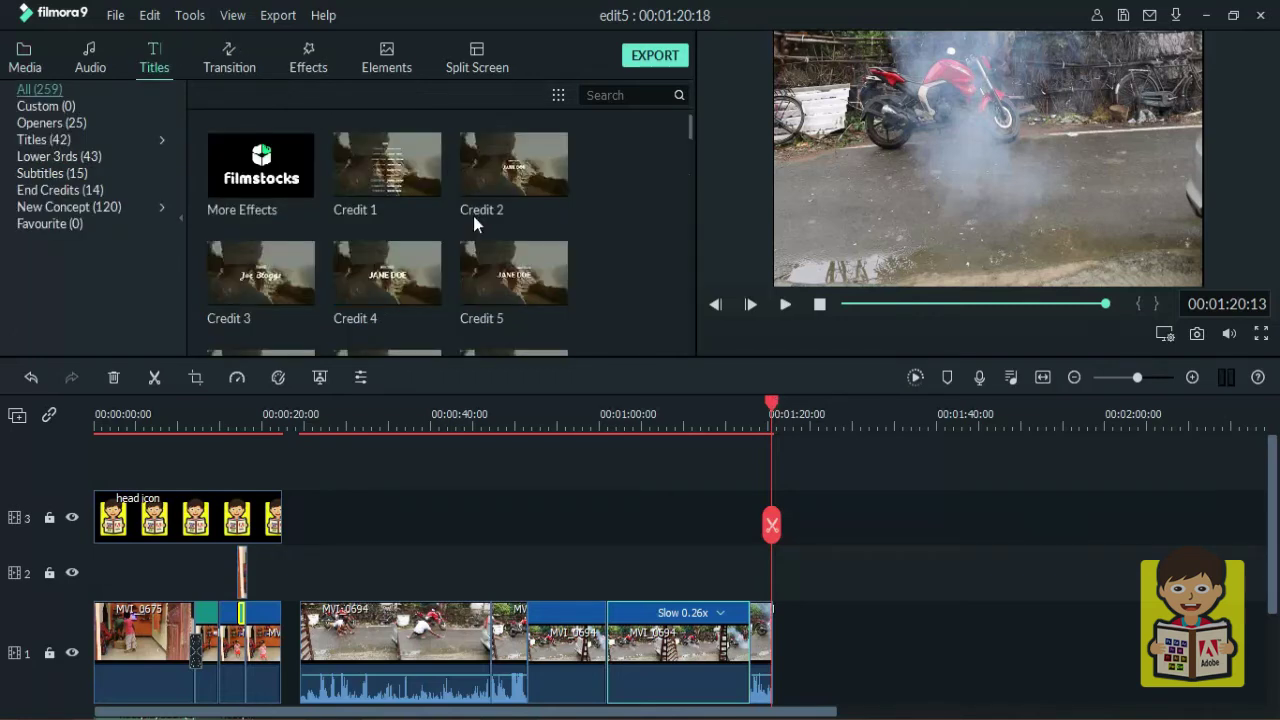
left_click(543, 278)
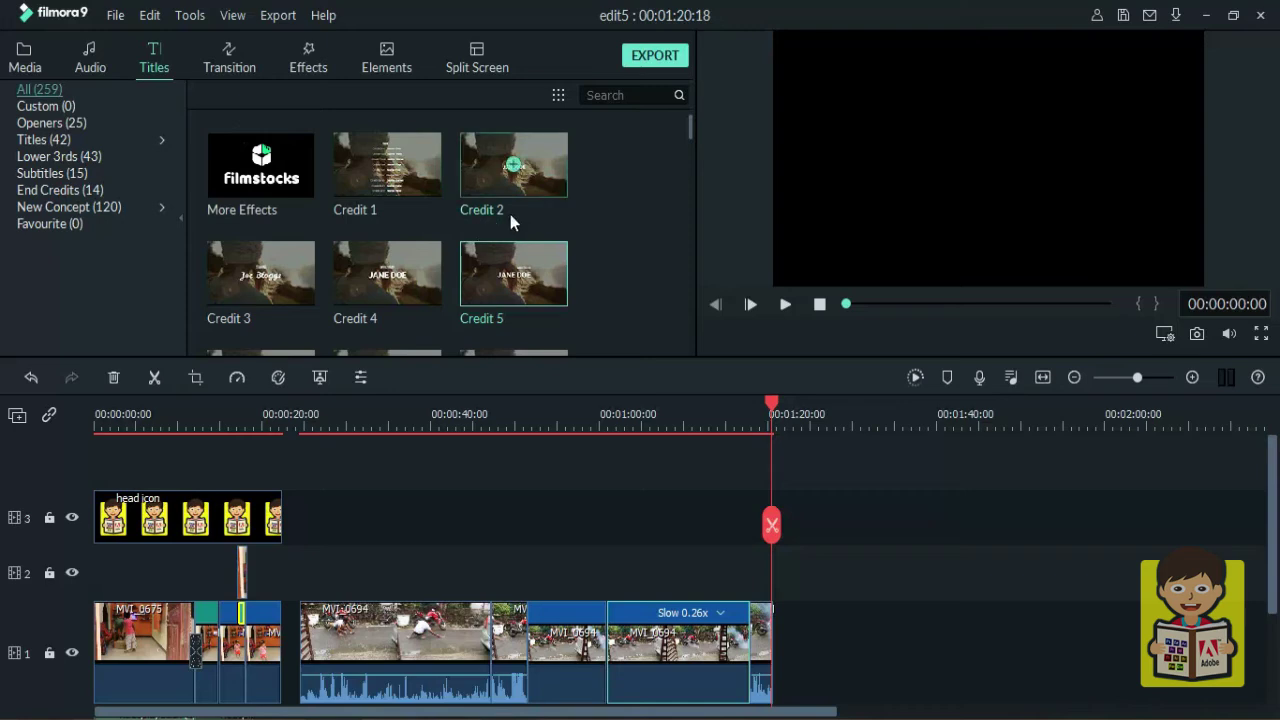
left_click_drag(530, 250, 805, 552)
mouse_move(793, 580)
left_mouse_down()
mouse_move(776, 580)
mouse_move(780, 565)
left_mouse_up()
left_click_drag(771, 413, 783, 418)
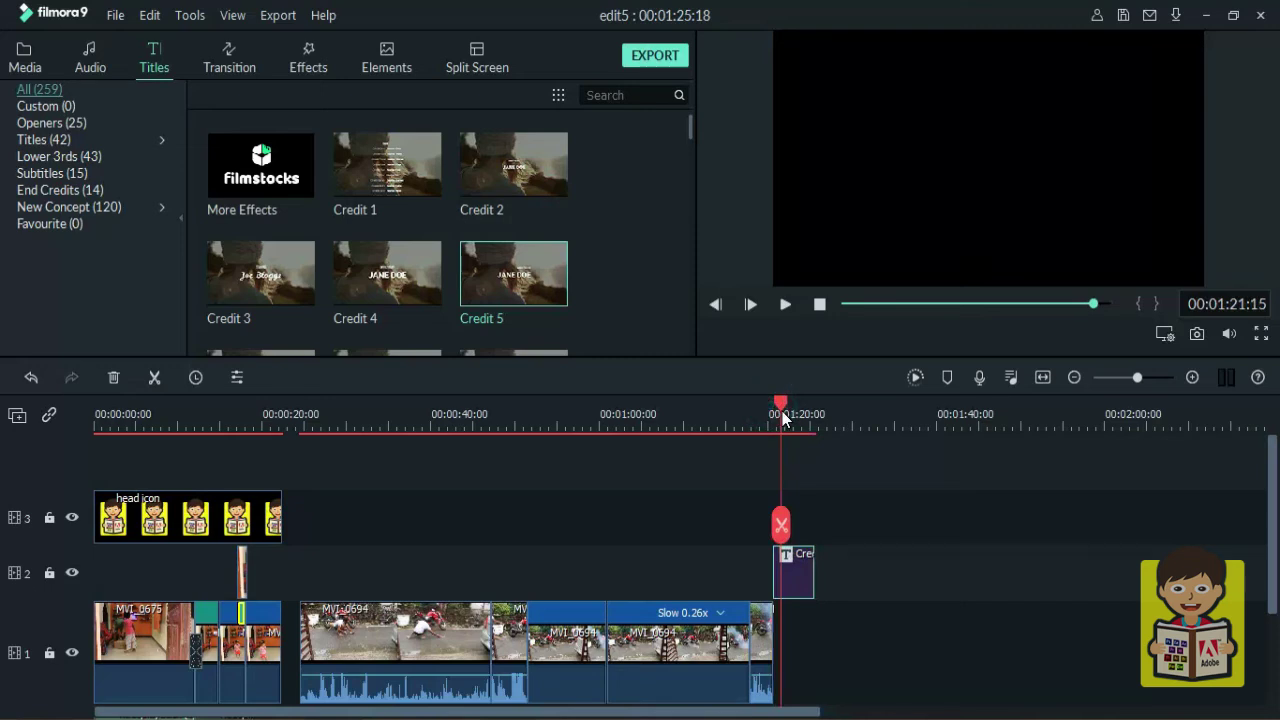
- Replace the Credit 5 title's text with "Thanks for Watching" on the first line and "Subscribe" on the second
left_click(798, 588)
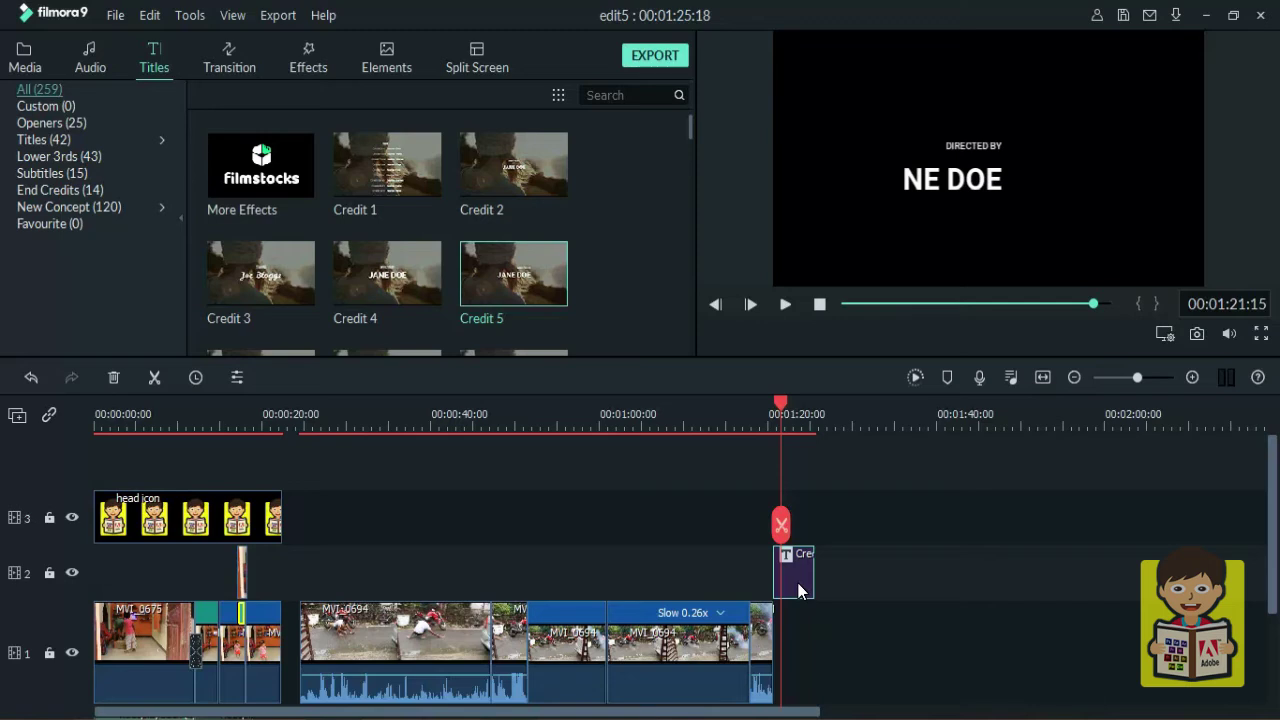
double_click(797, 582)
type("Watching")
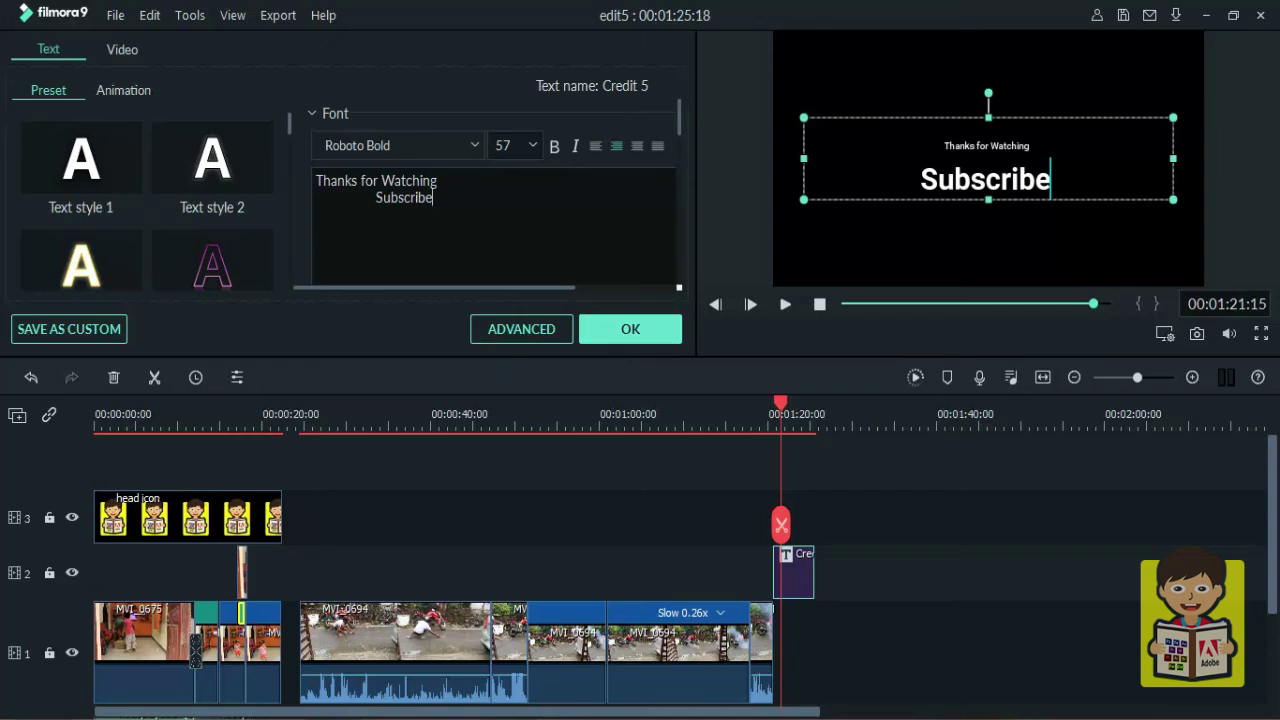
- Apply the Random text animation to the closing title and review its color, spacing, scale and position settings
left_click(127, 89)
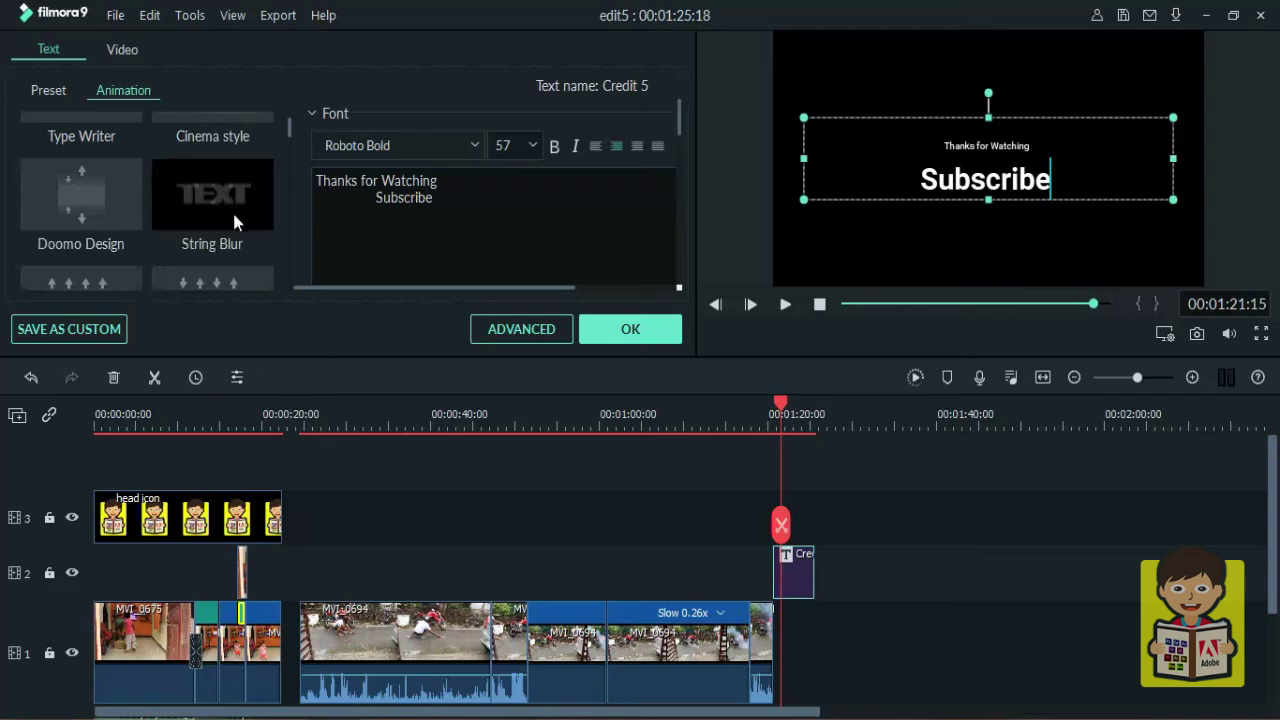
scroll(244, 268, "down", 2)
left_click(228, 150)
scroll(460, 195, "down", 3)
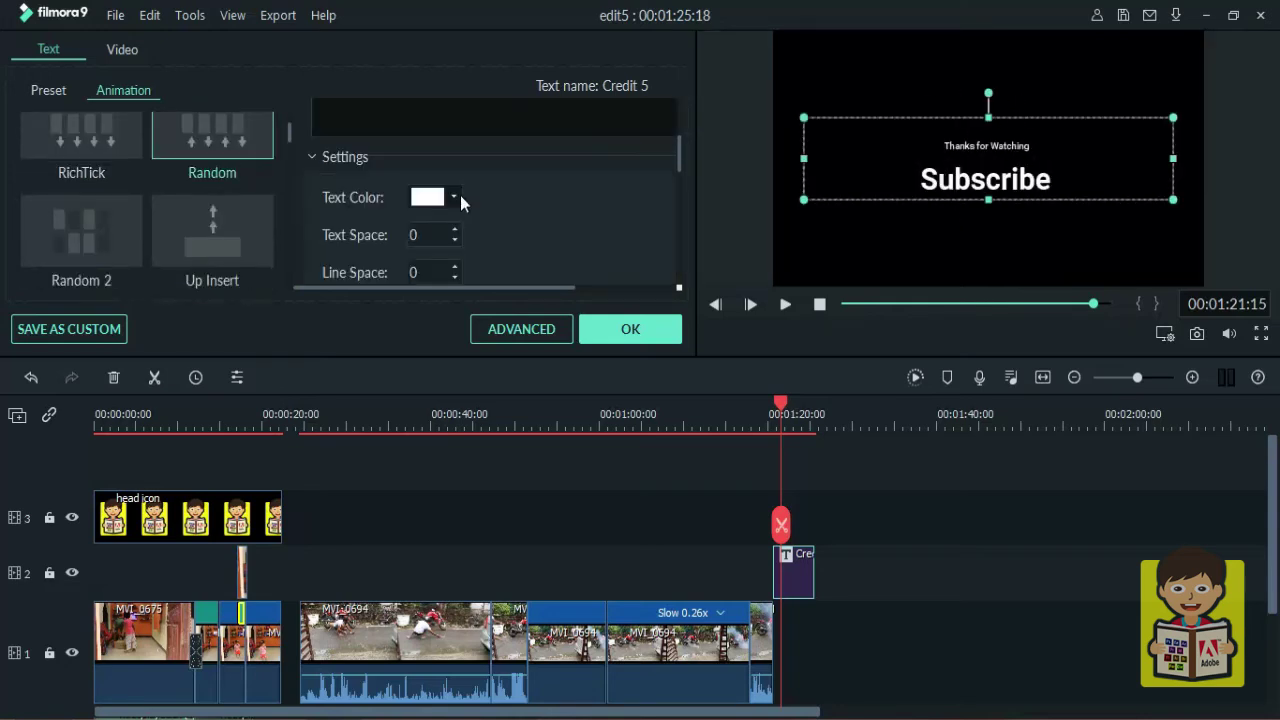
scroll(460, 200, "down", 1)
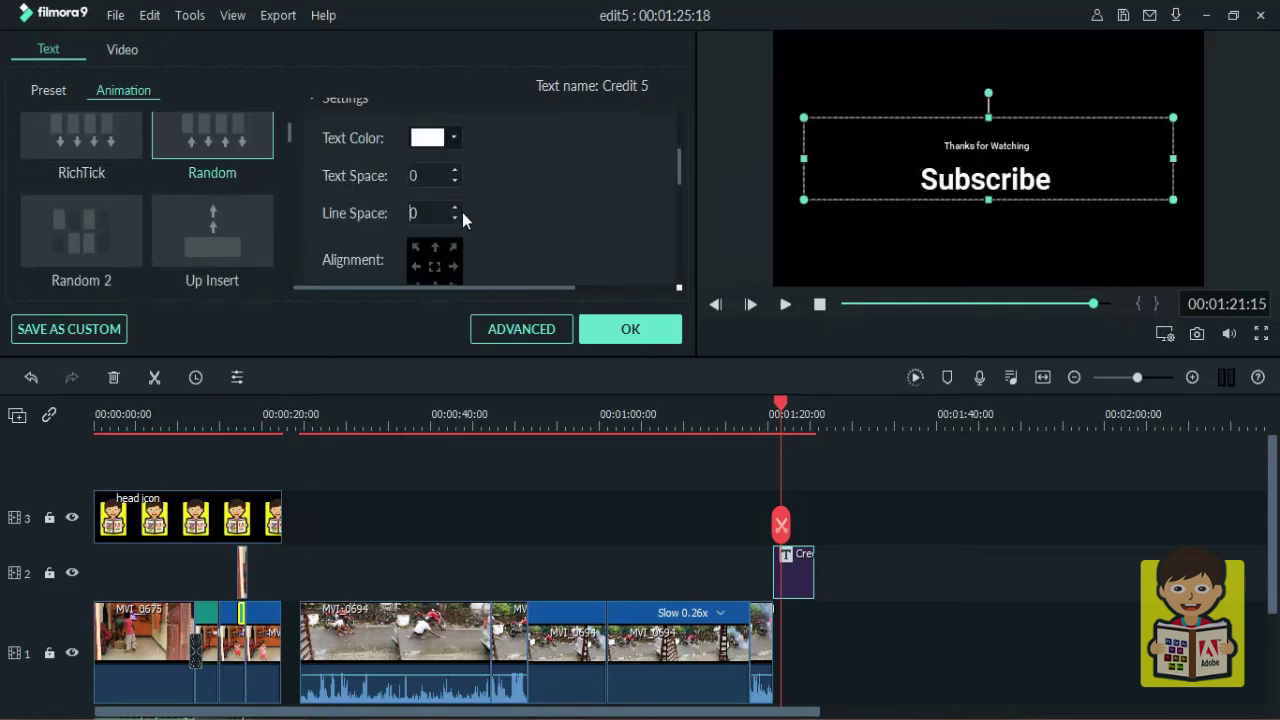
scroll(535, 225, "down", 3)
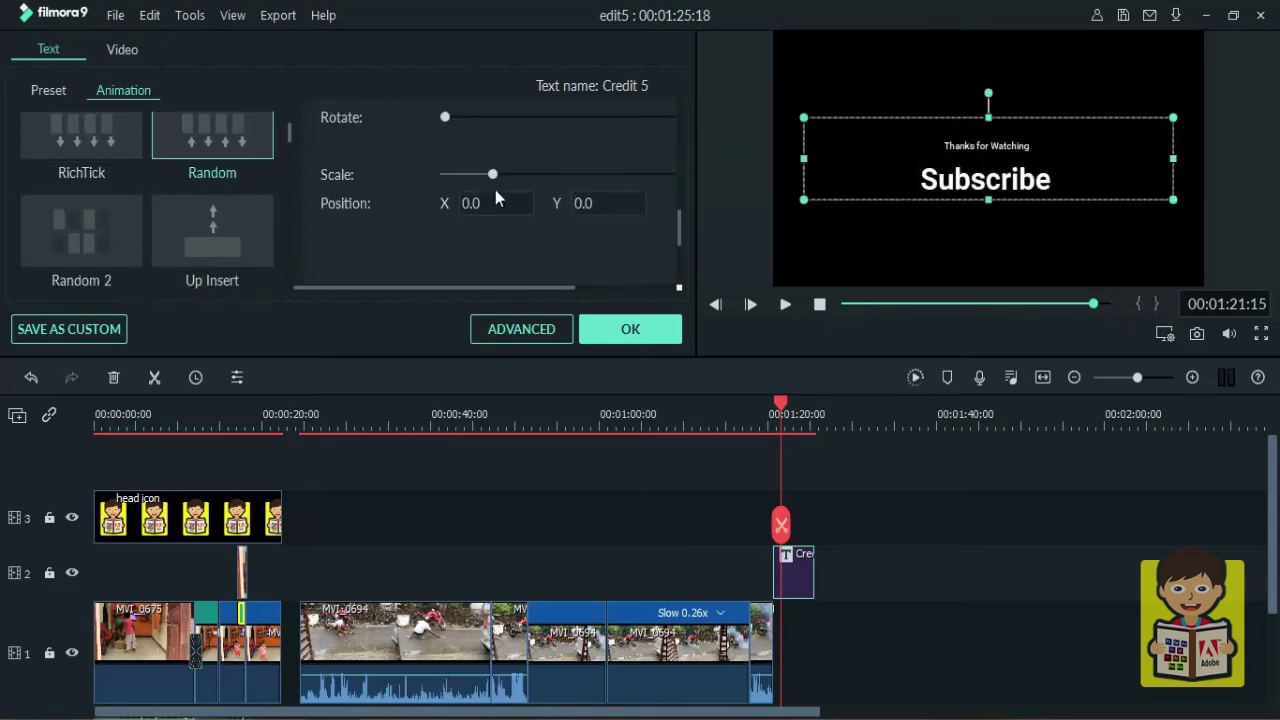
- Bring up the clip commands for the closing title on video track 2
right_click(789, 565)
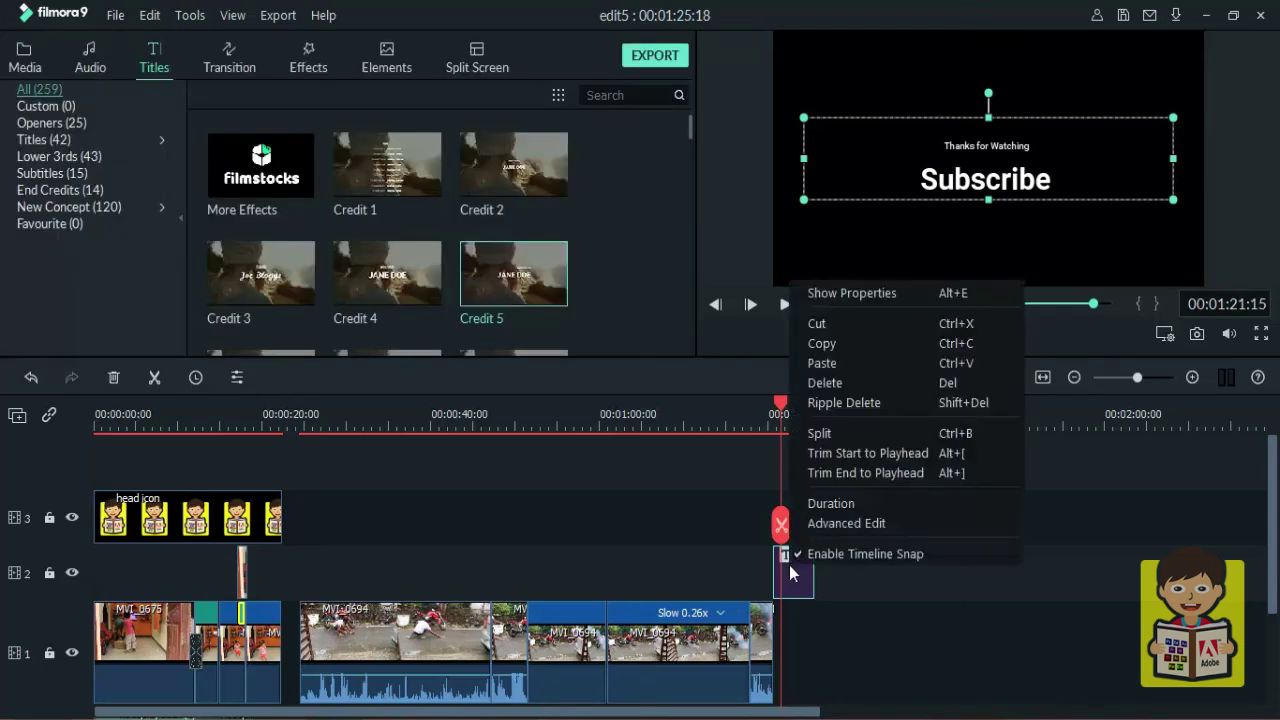